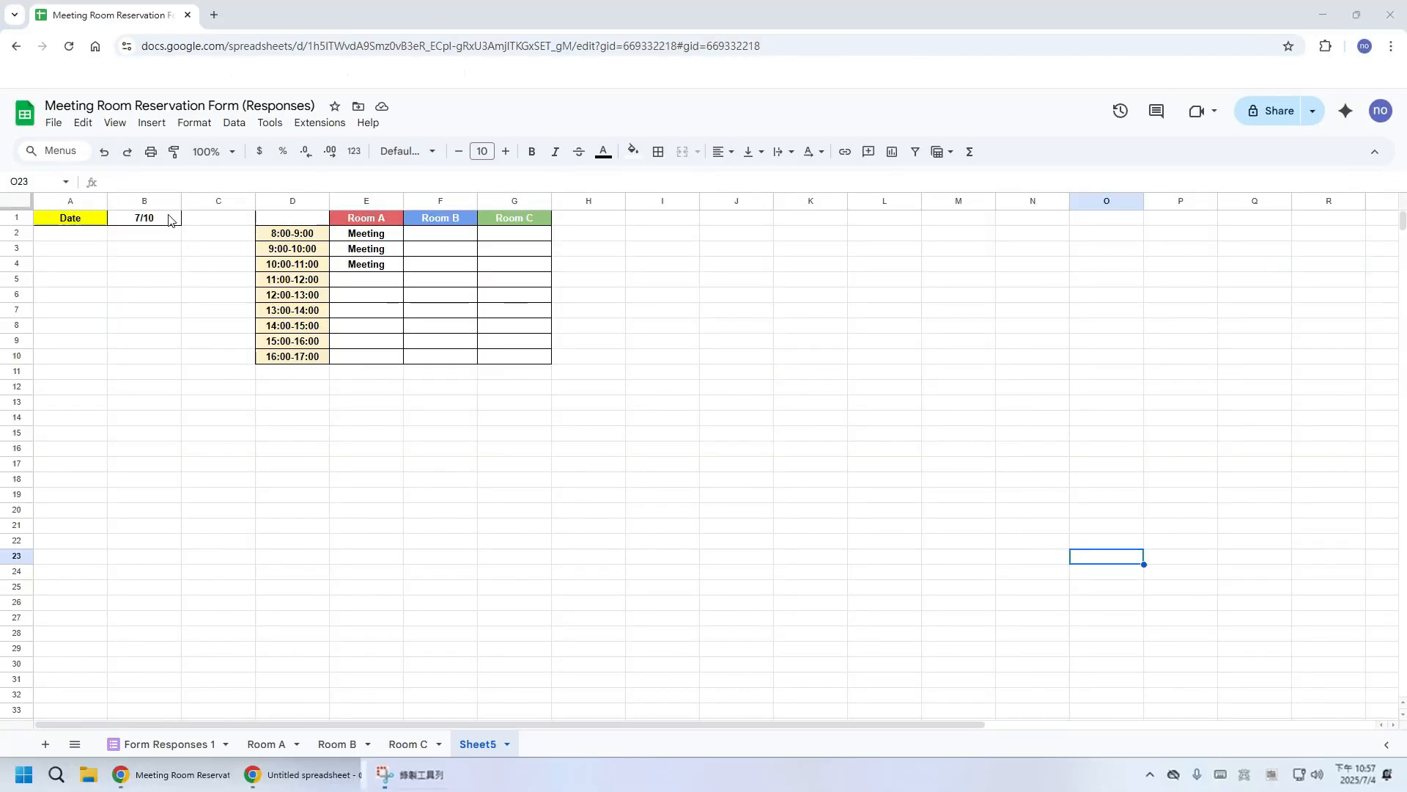
Set the schedule date in cell B1 to 7/22/2025, and check the Room A, Room B, Room C and Form Responses 1 sheets.
double_click(169, 220)
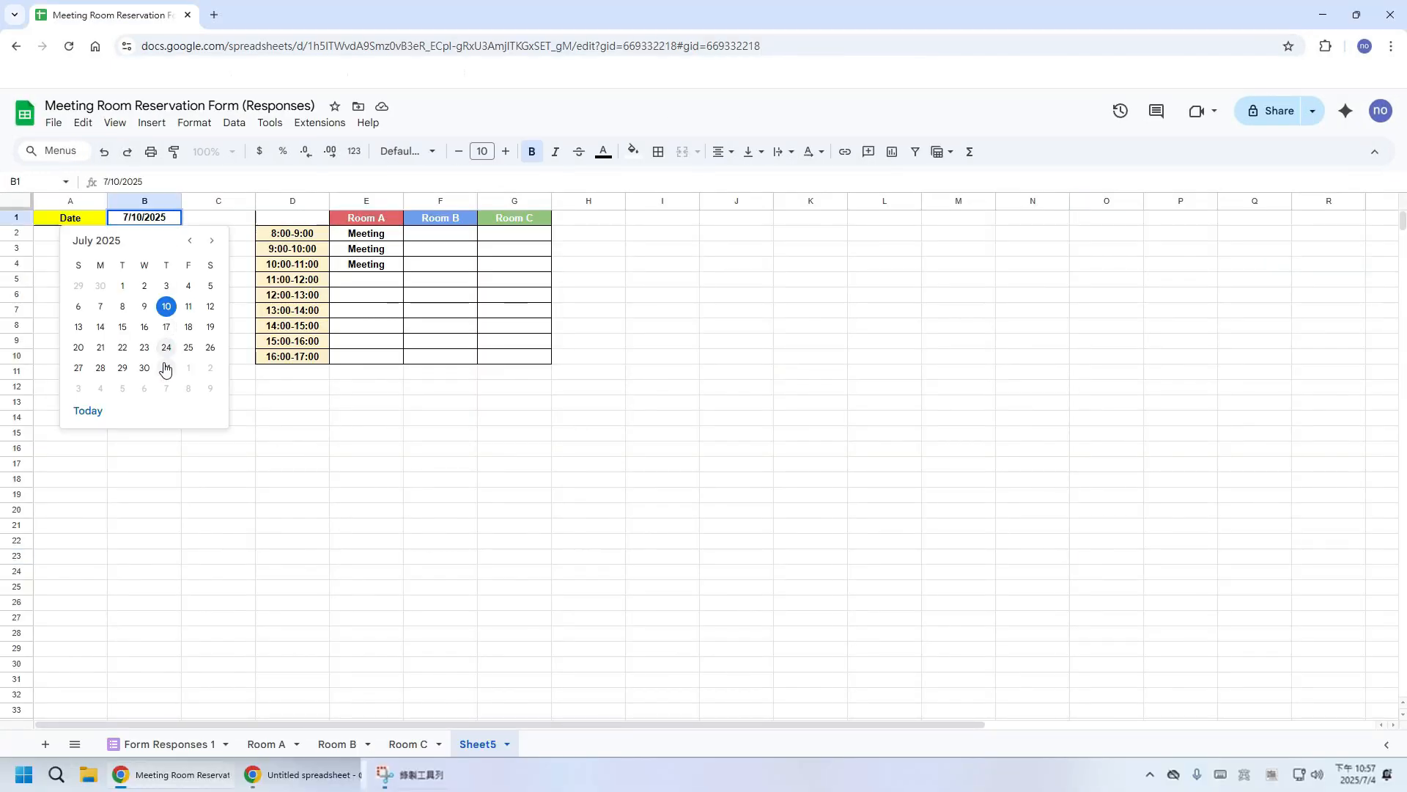
left_click(121, 348)
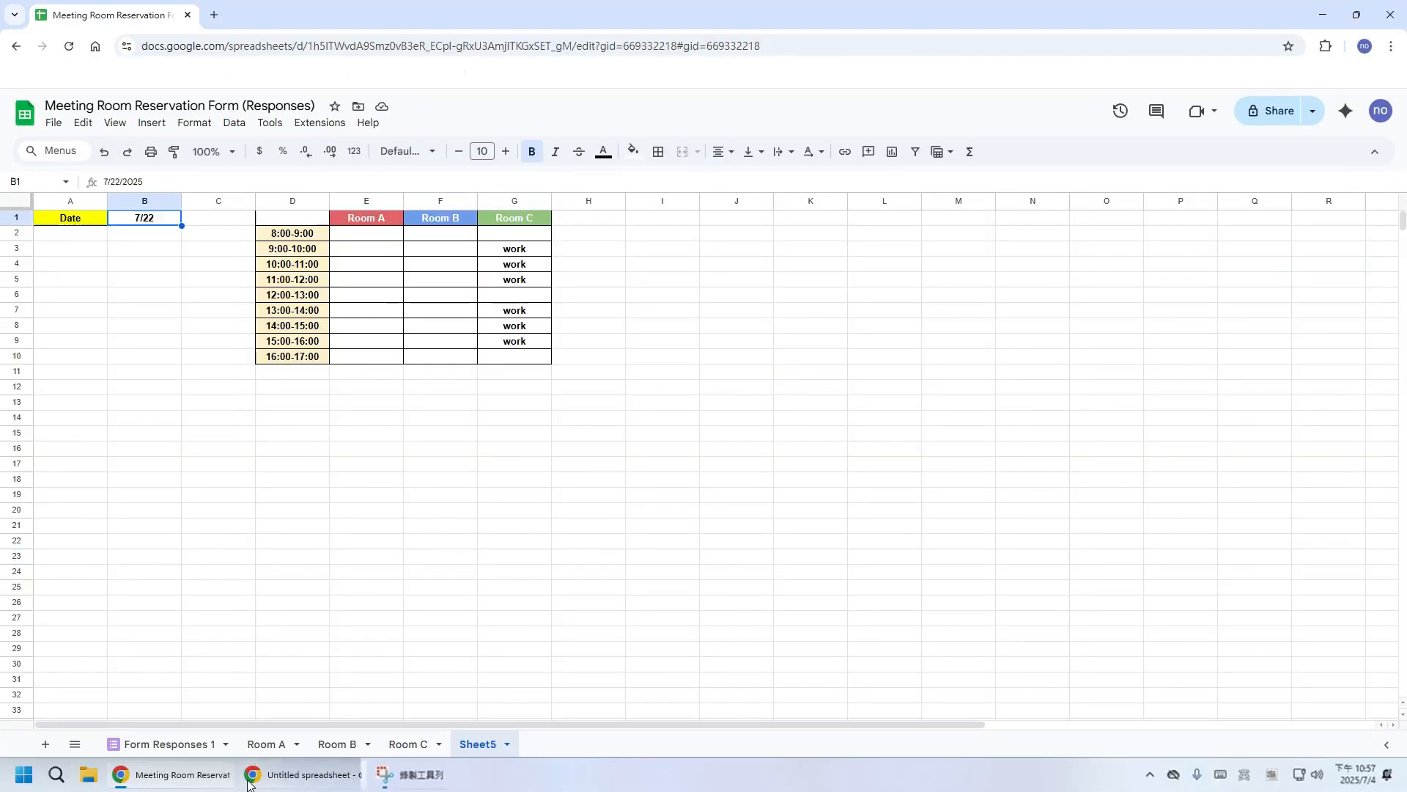
left_click(266, 744)
left_click(337, 744)
left_click(407, 743)
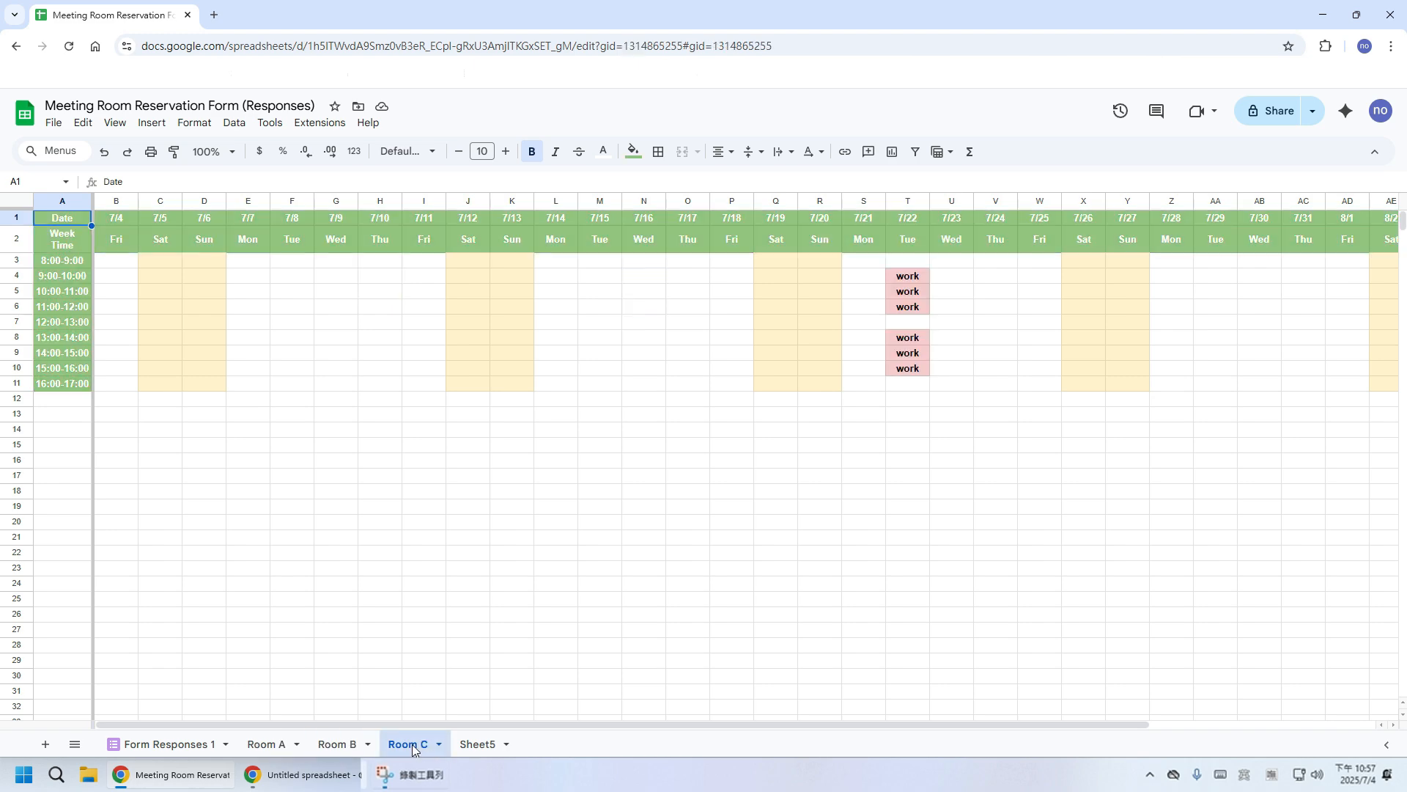
left_click(477, 746)
left_click(146, 744)
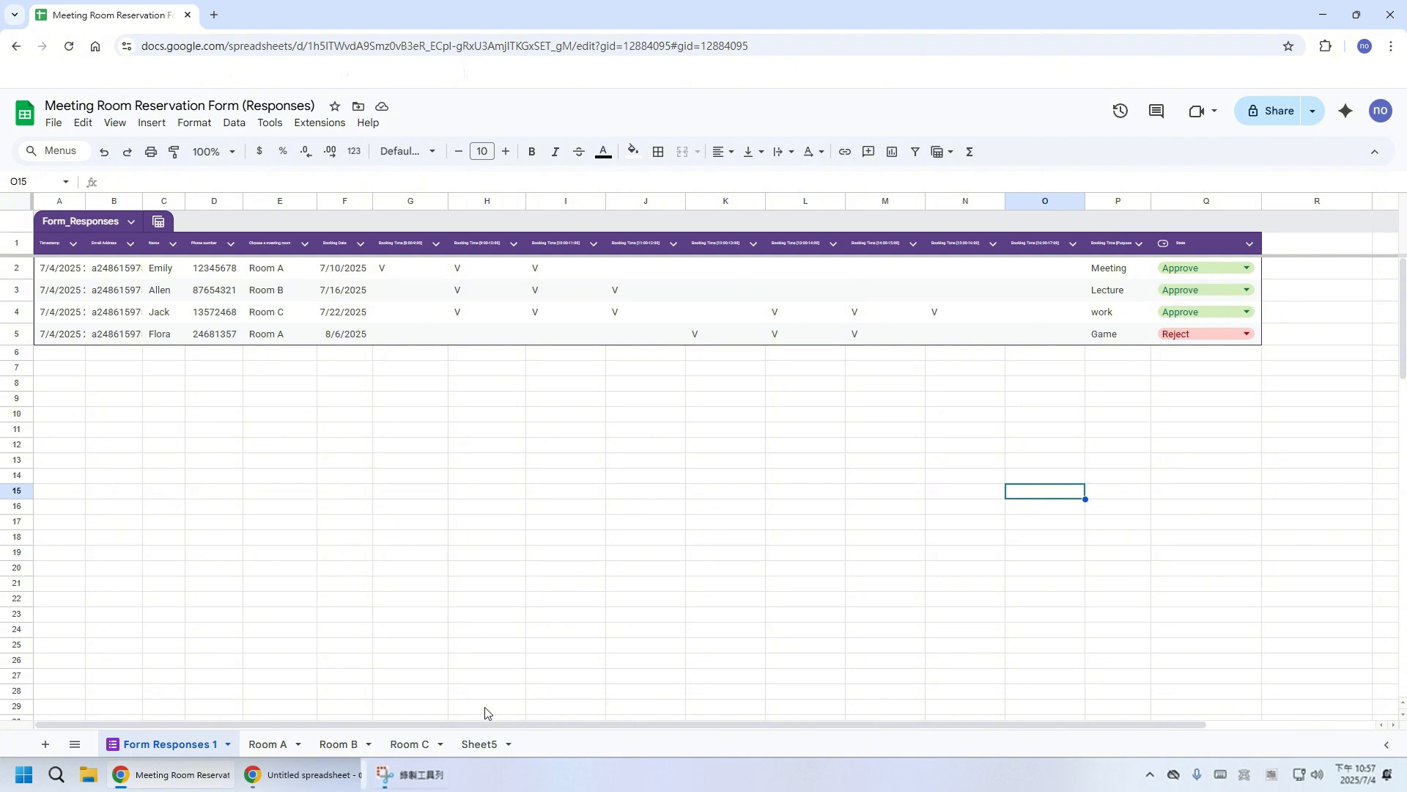
mouse_move(314, 786)
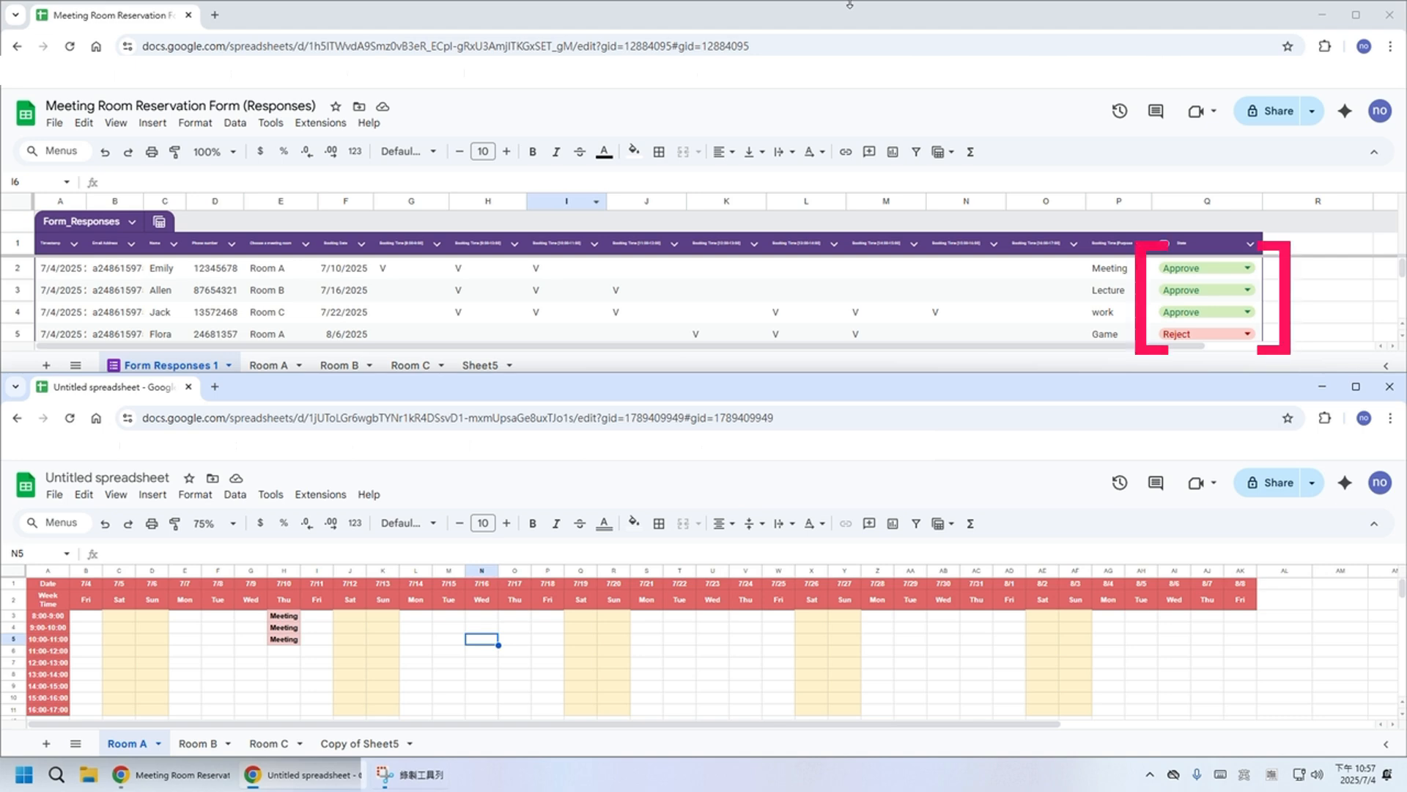
Examine the Room B, Room C and Copy of Sheet5 sheets of the untitled spreadsheet, and return to its Room A sheet.
left_click(1033, 387)
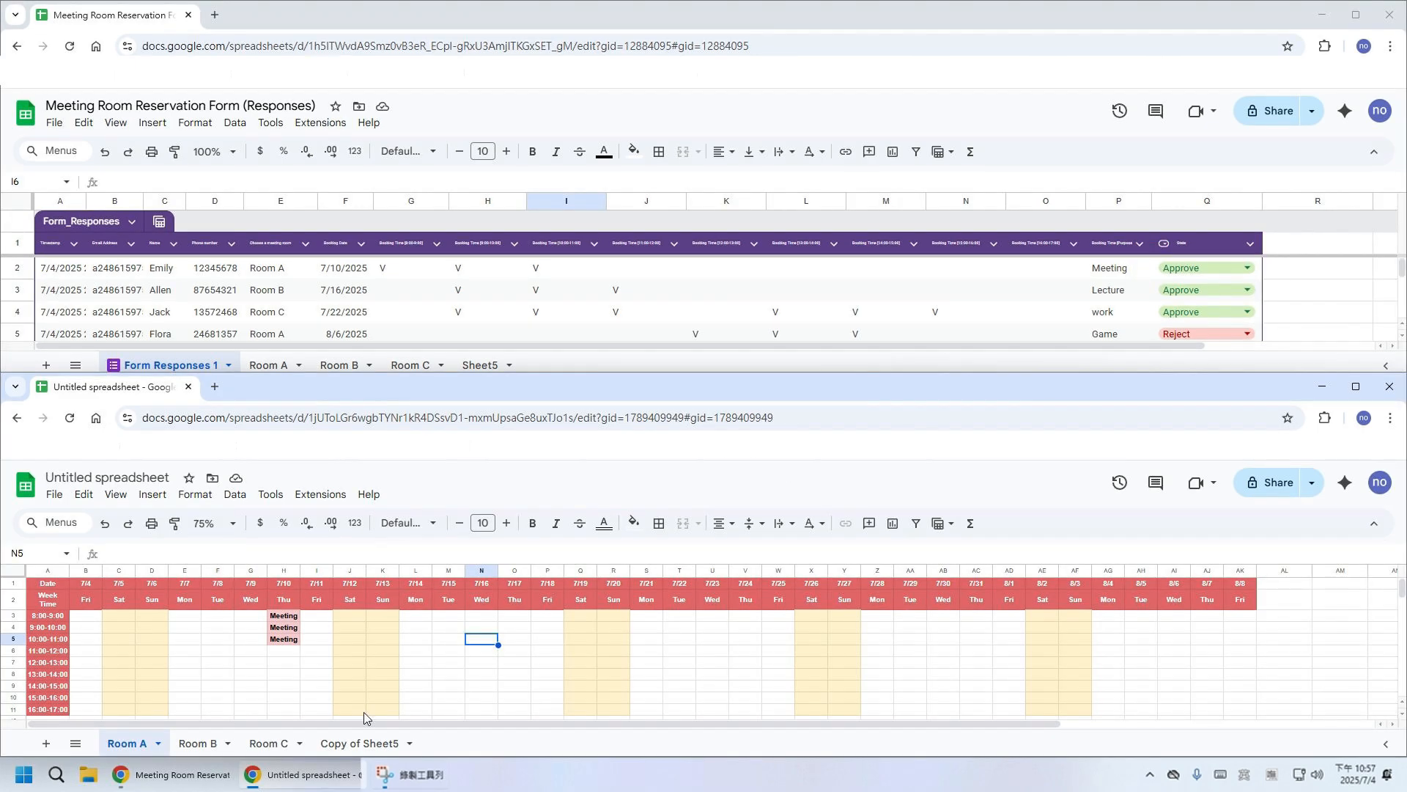
left_click(194, 743)
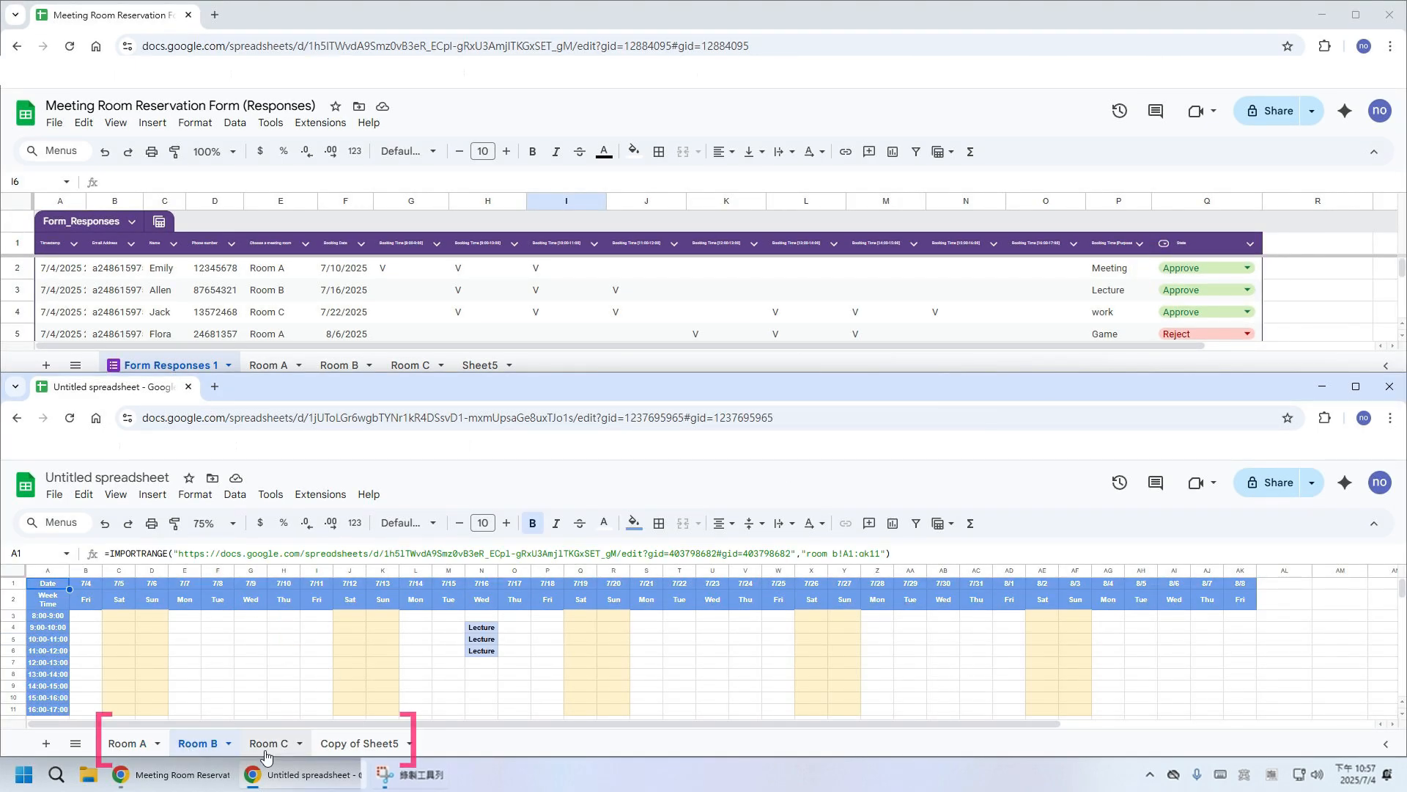
left_click(266, 744)
left_click(359, 743)
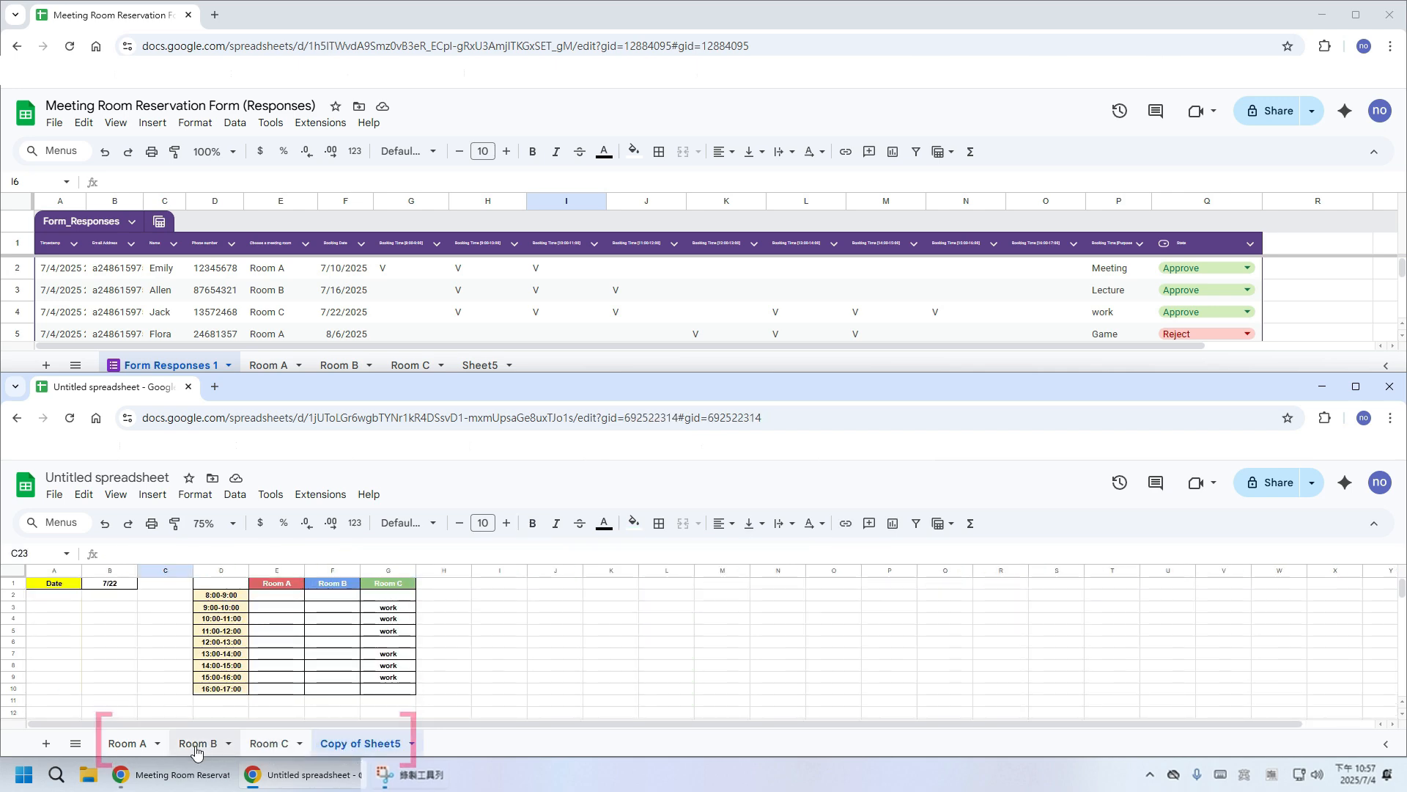
left_click(127, 744)
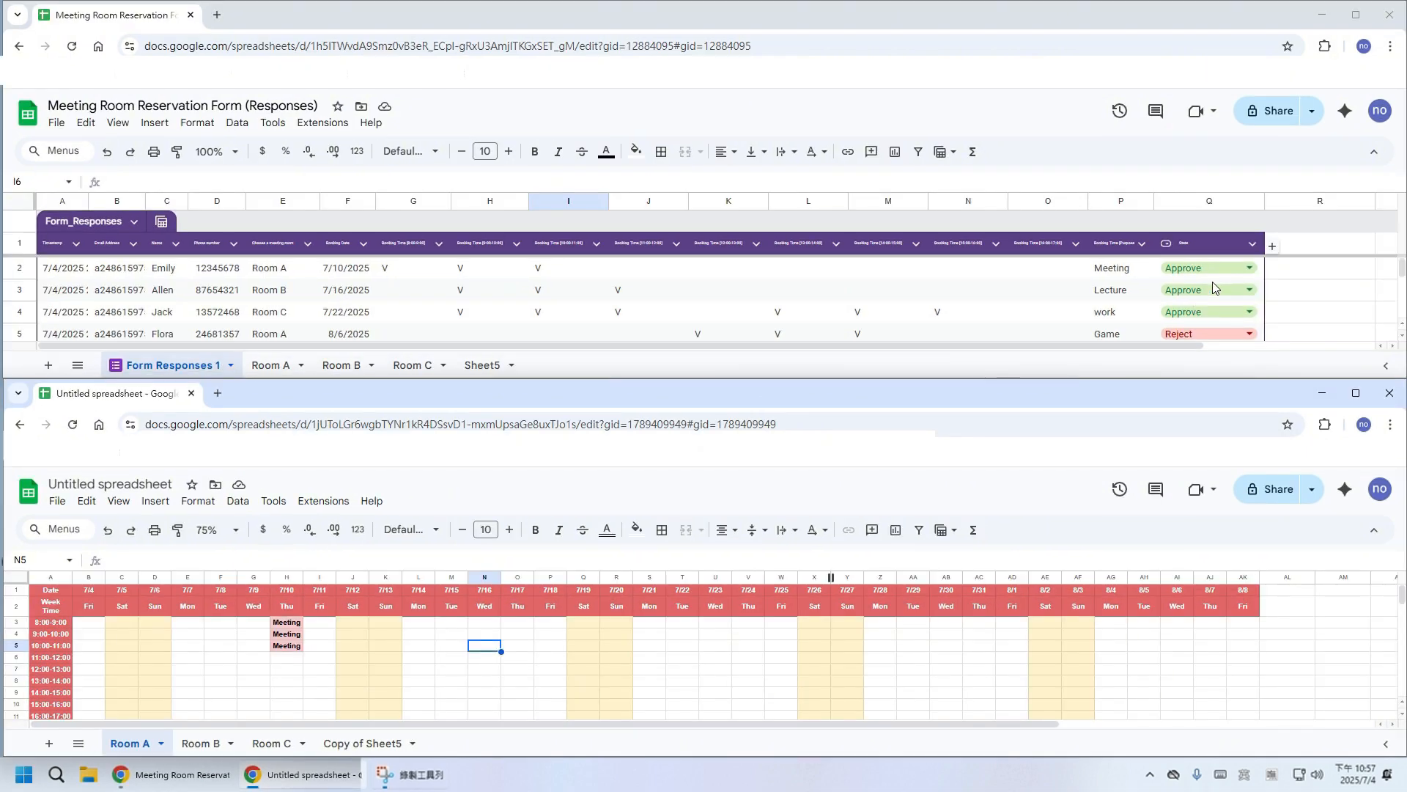
Set the approval status of the 7/10/2025 Room A booking to Reject, and check the Room A schedule in the responses file.
left_click(1216, 268)
left_click(1180, 245)
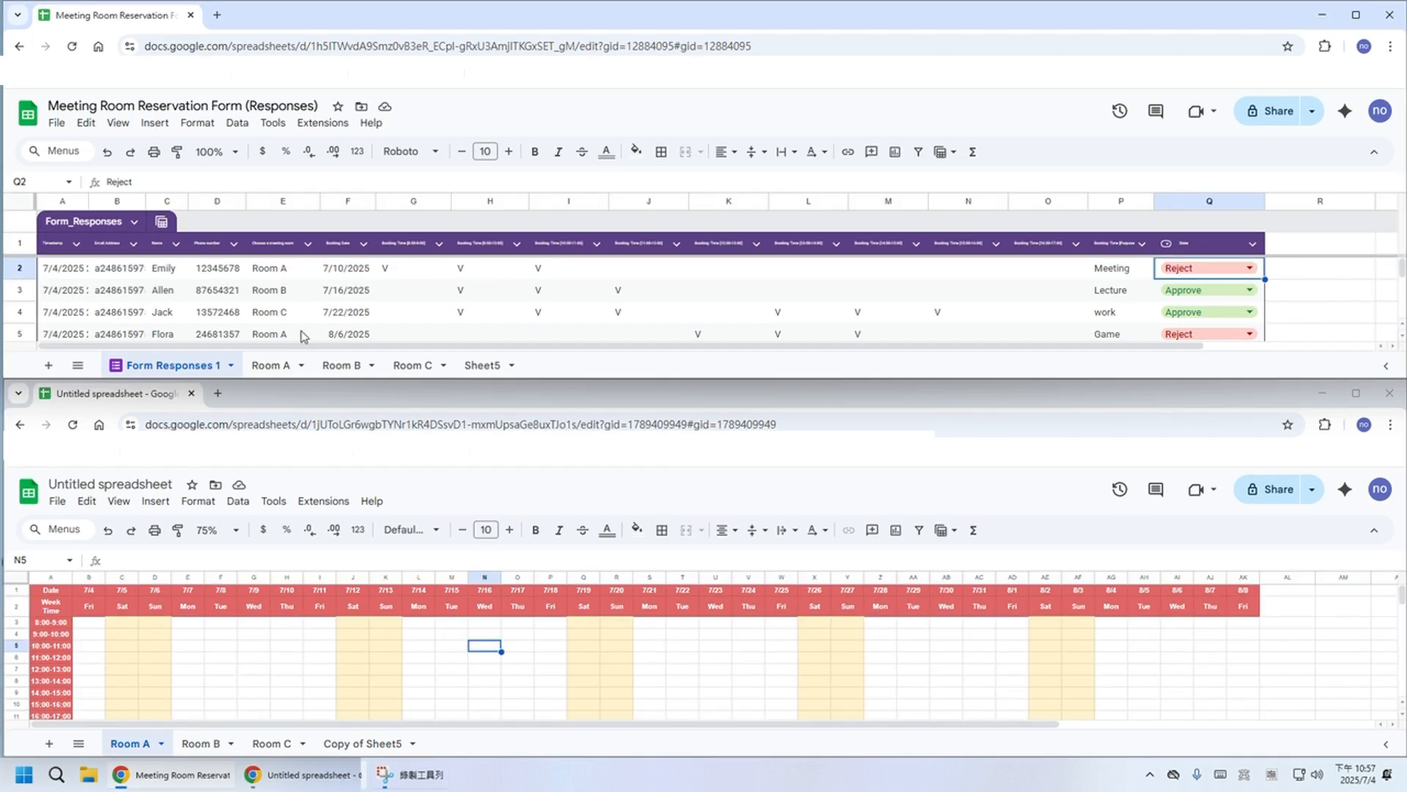
left_click(273, 365)
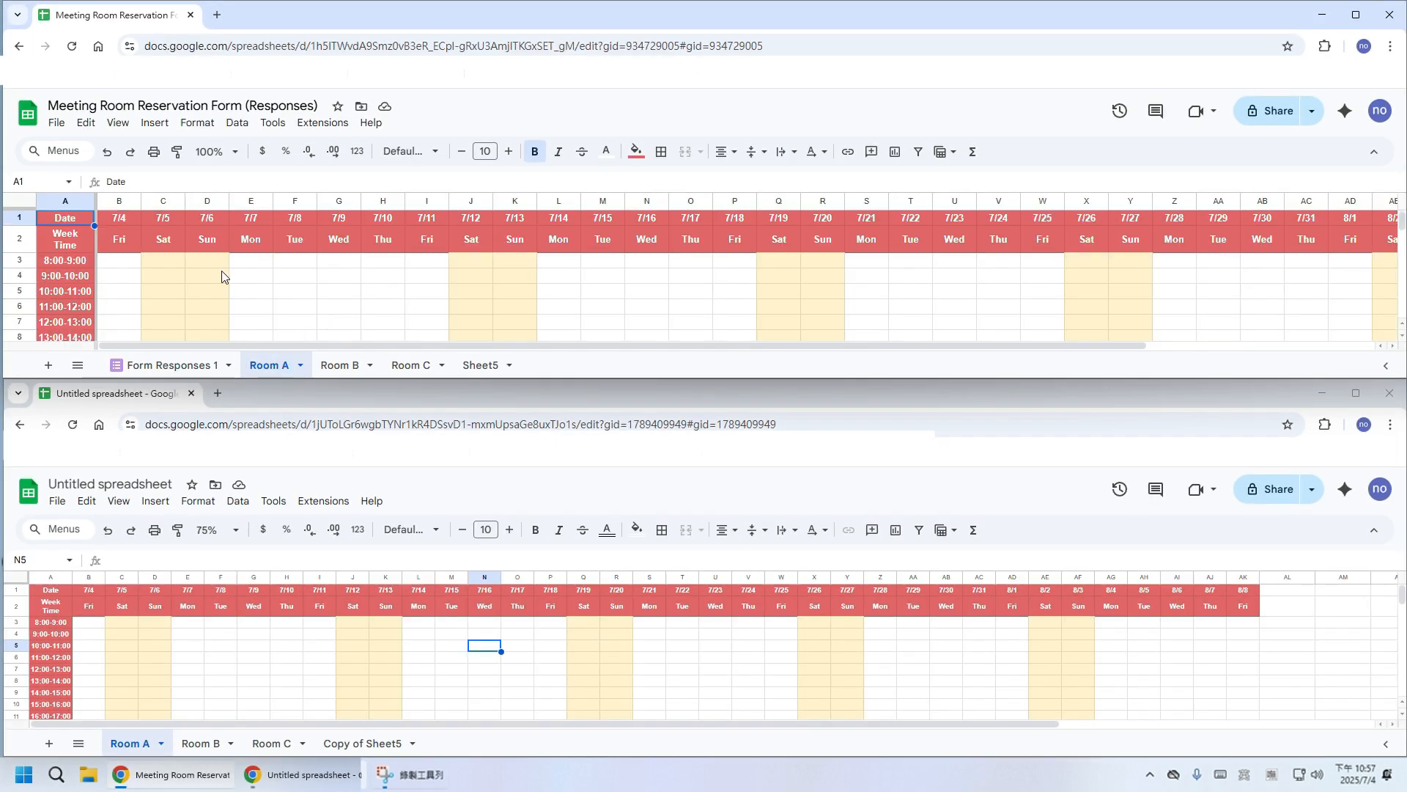
left_click(169, 365)
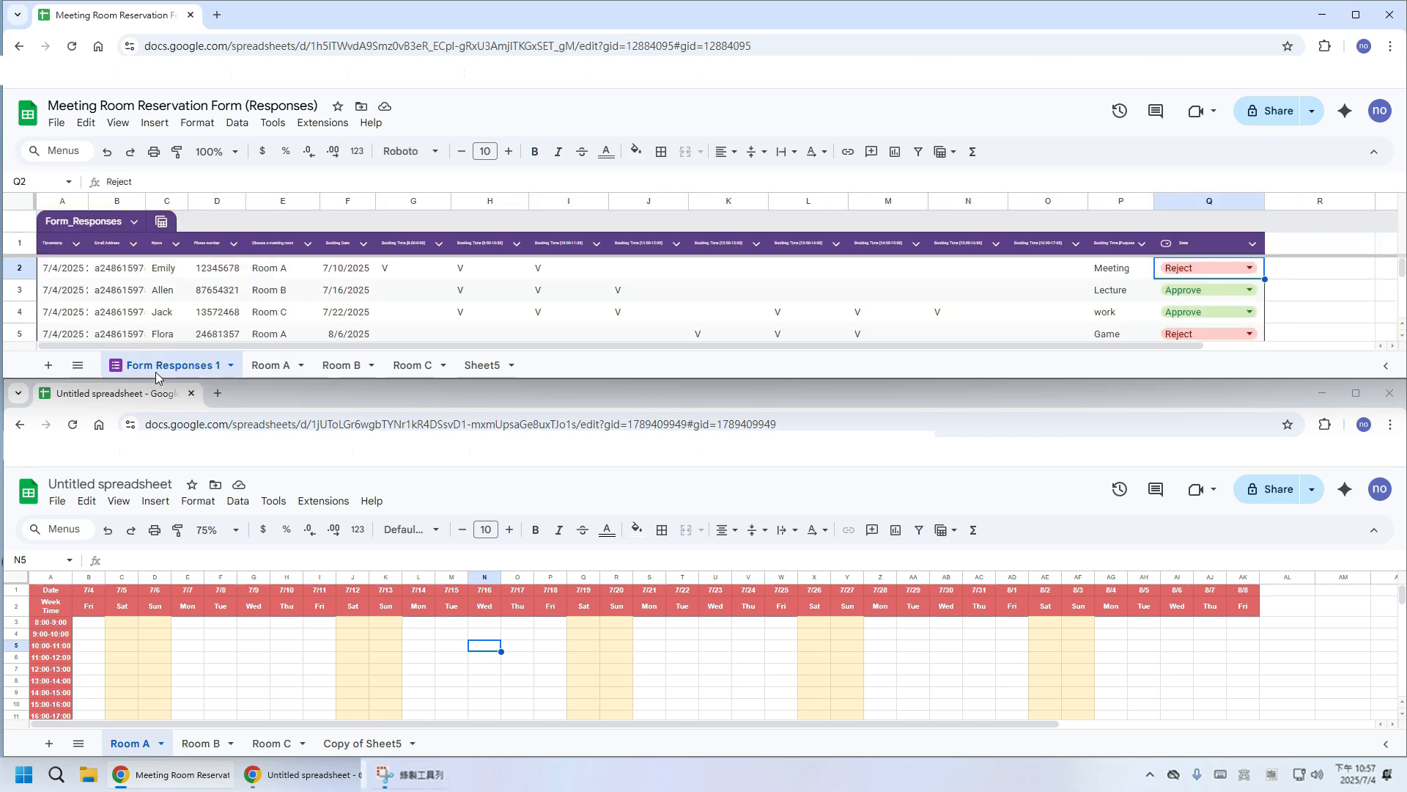
Set the approval status of the 7/10/2025 booking back to Approve, and open the Room A sheet of the responses file.
left_click(1200, 277)
left_click(1170, 213)
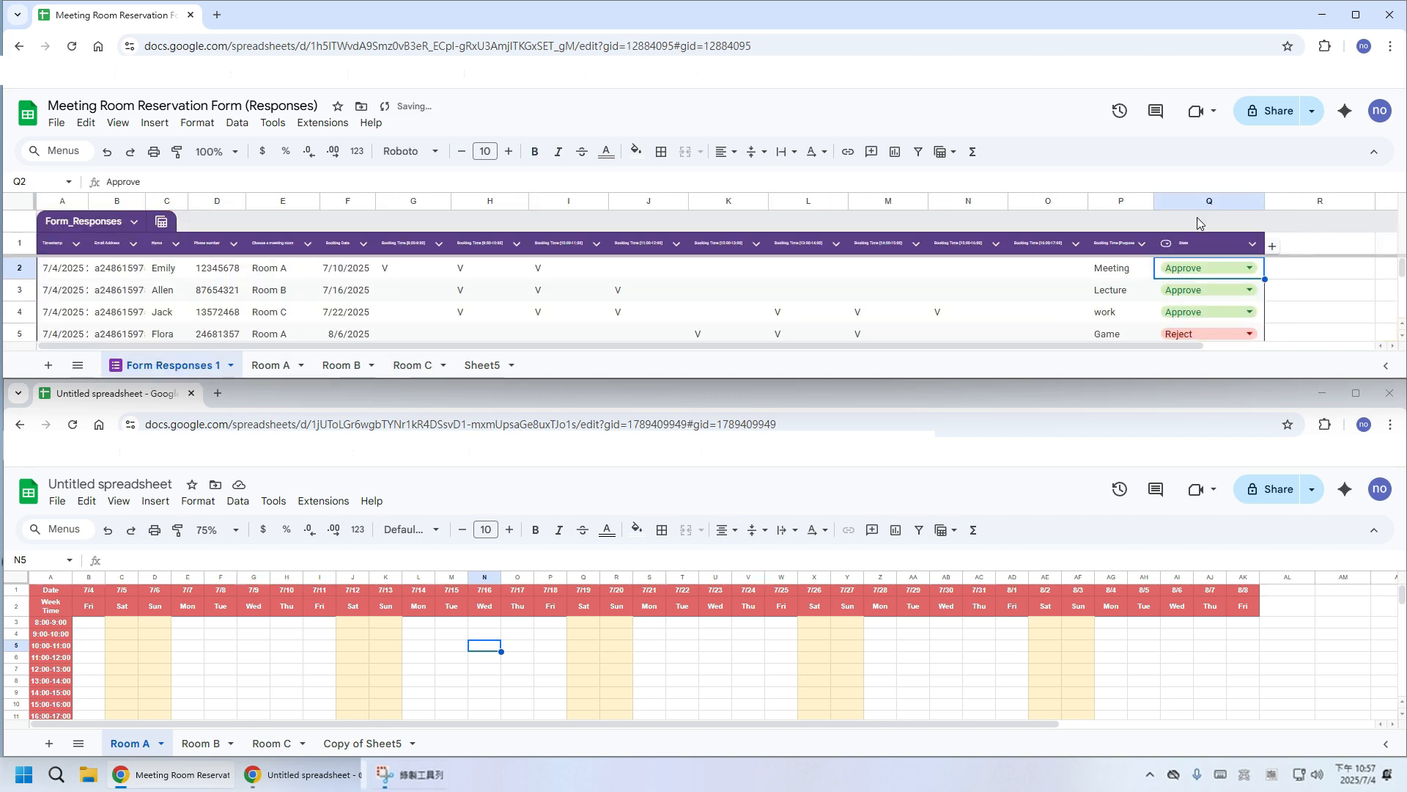
left_click(253, 372)
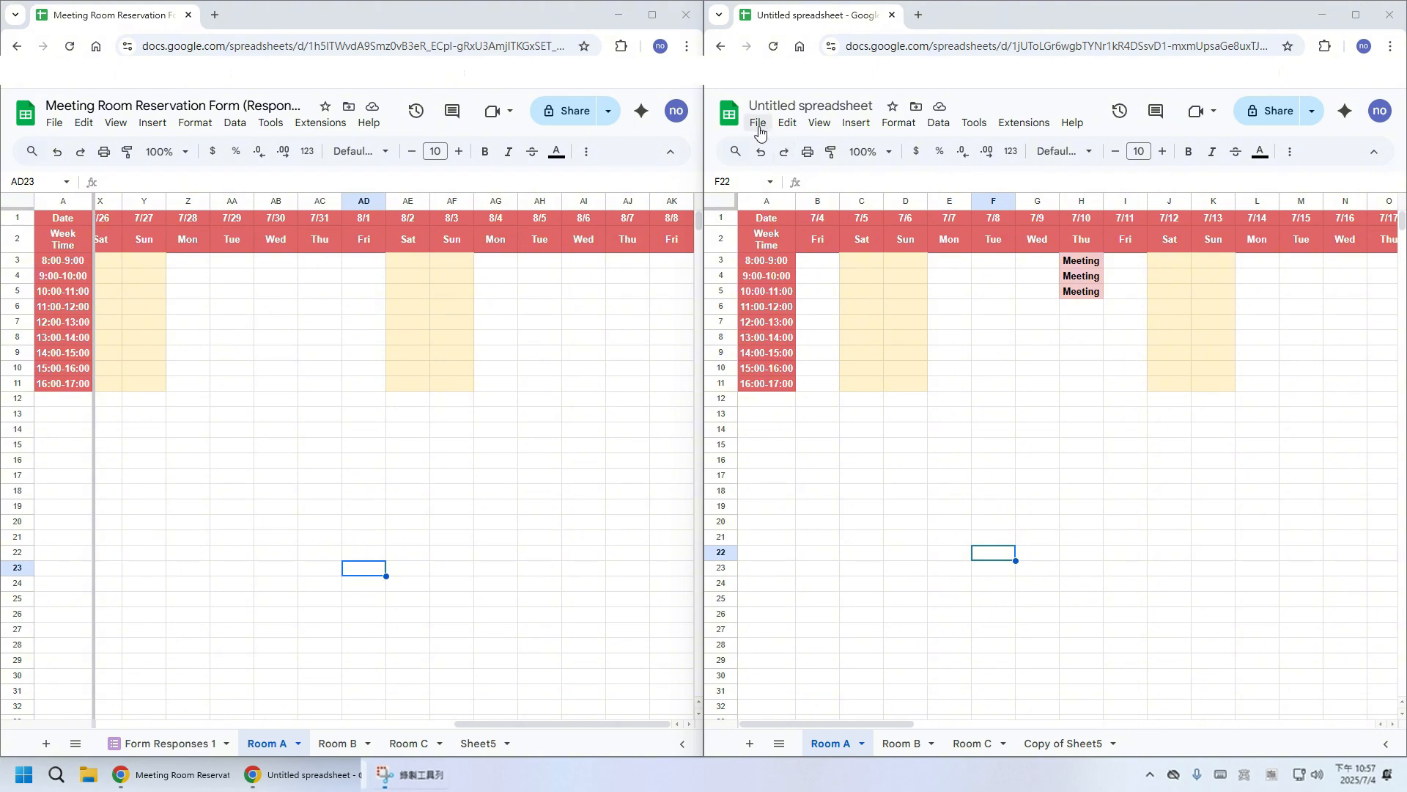
Create a new blank spreadsheet from the untitled spreadsheet.
left_click(759, 126)
mouse_move(957, 148)
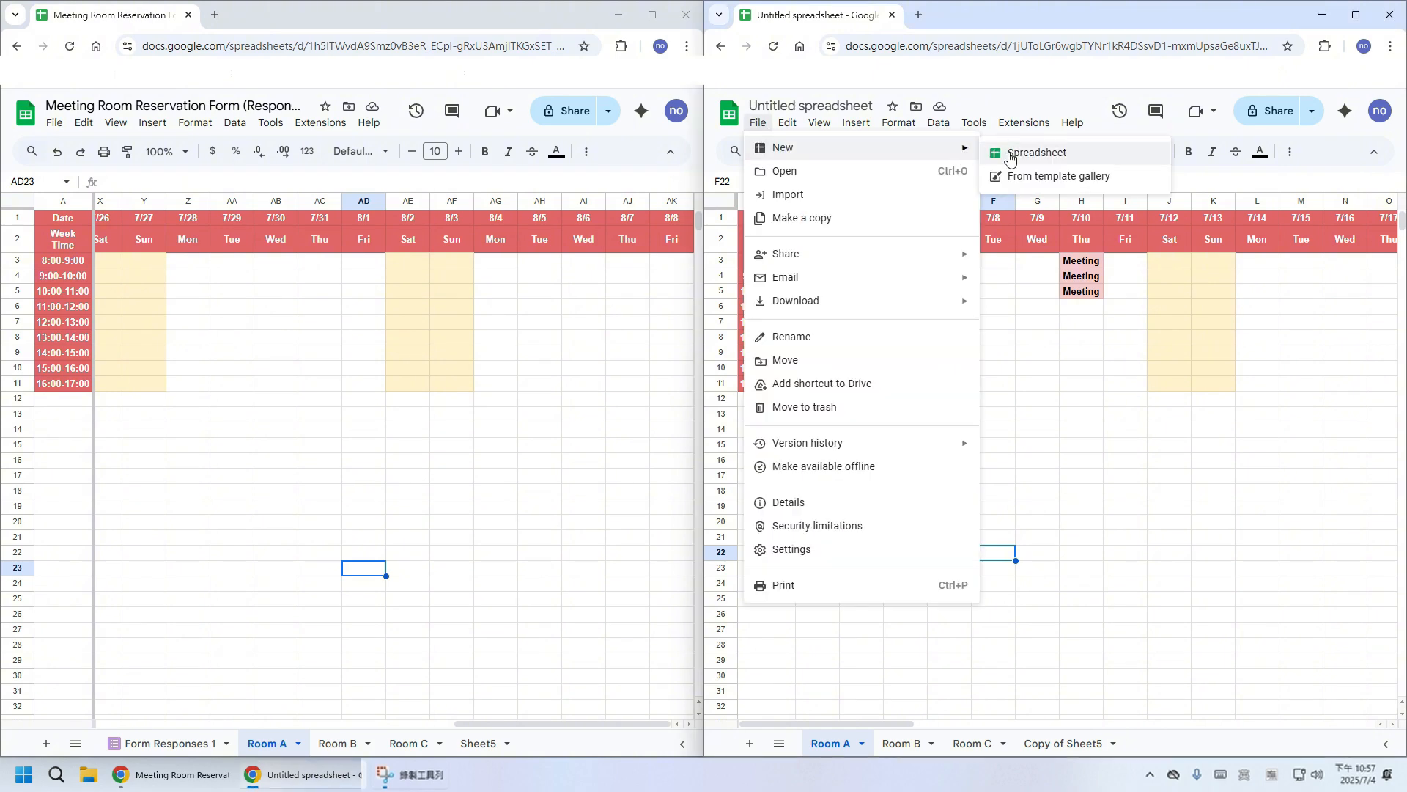
left_click(1010, 154)
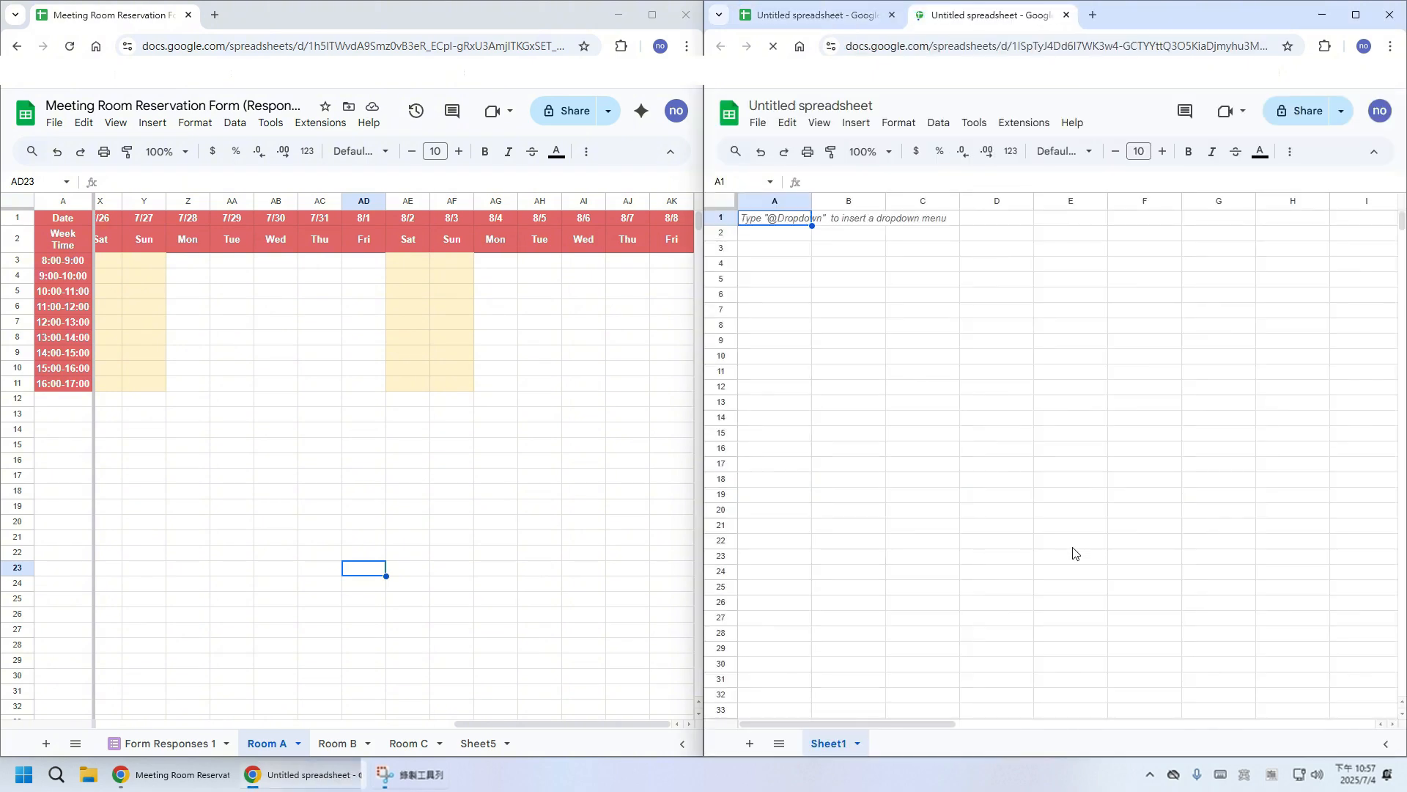
left_click(944, 481)
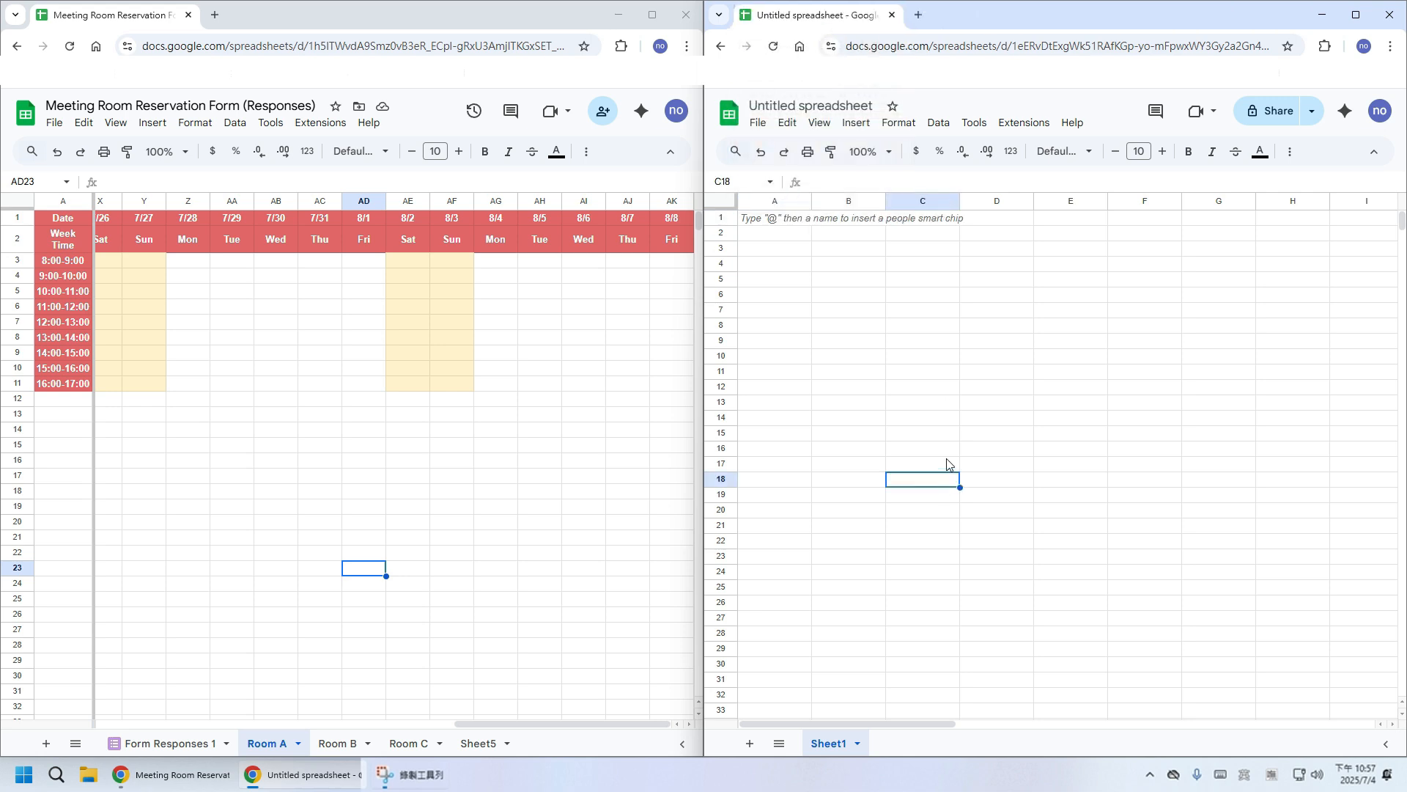
Enter the formula =IMPORTRANGE("","") in cell A1 of the new spreadsheet, leaving both quoted arguments empty and the formula open for editing.
left_click(771, 218)
type("=imp")
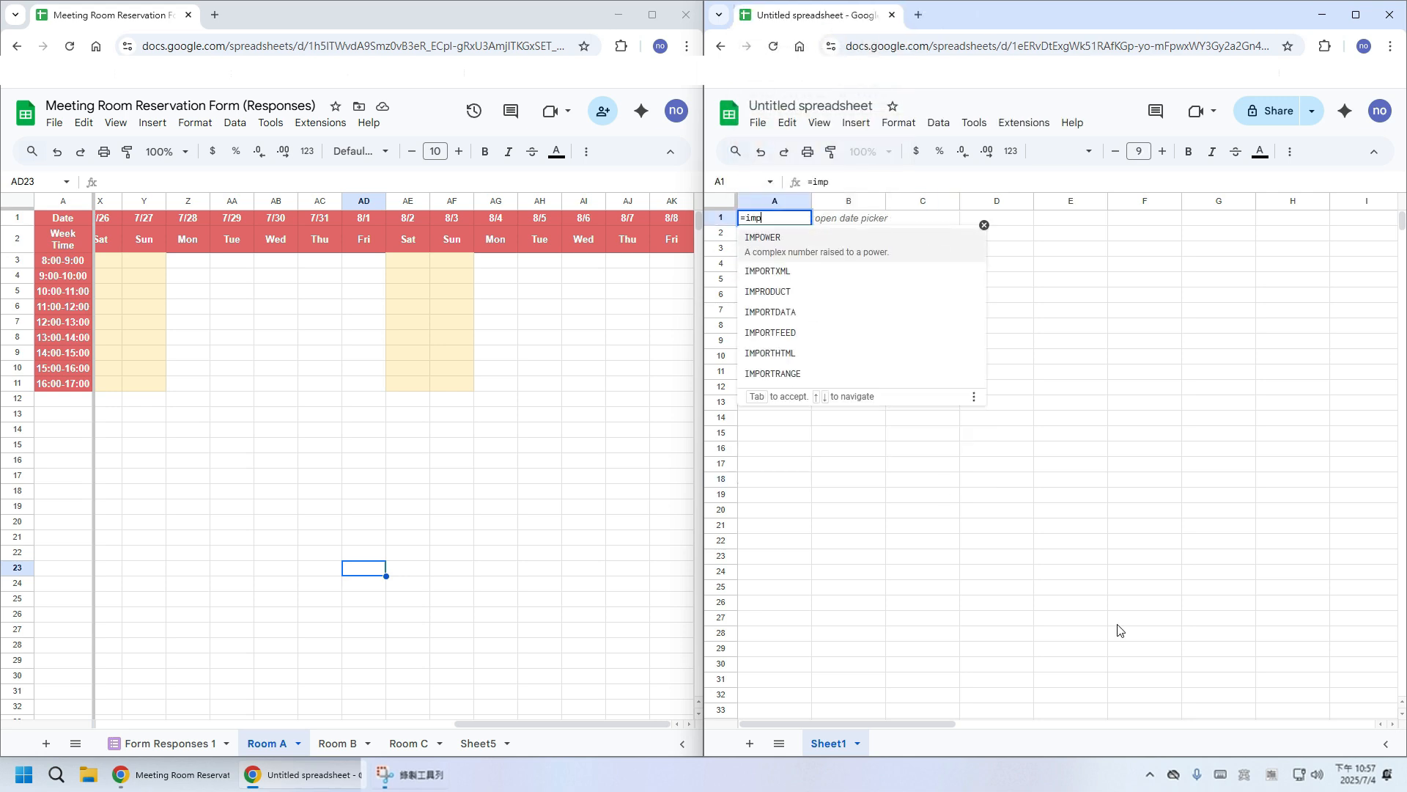
type("or")
key("Down")
key("Down")
key("Down")
key("Down")
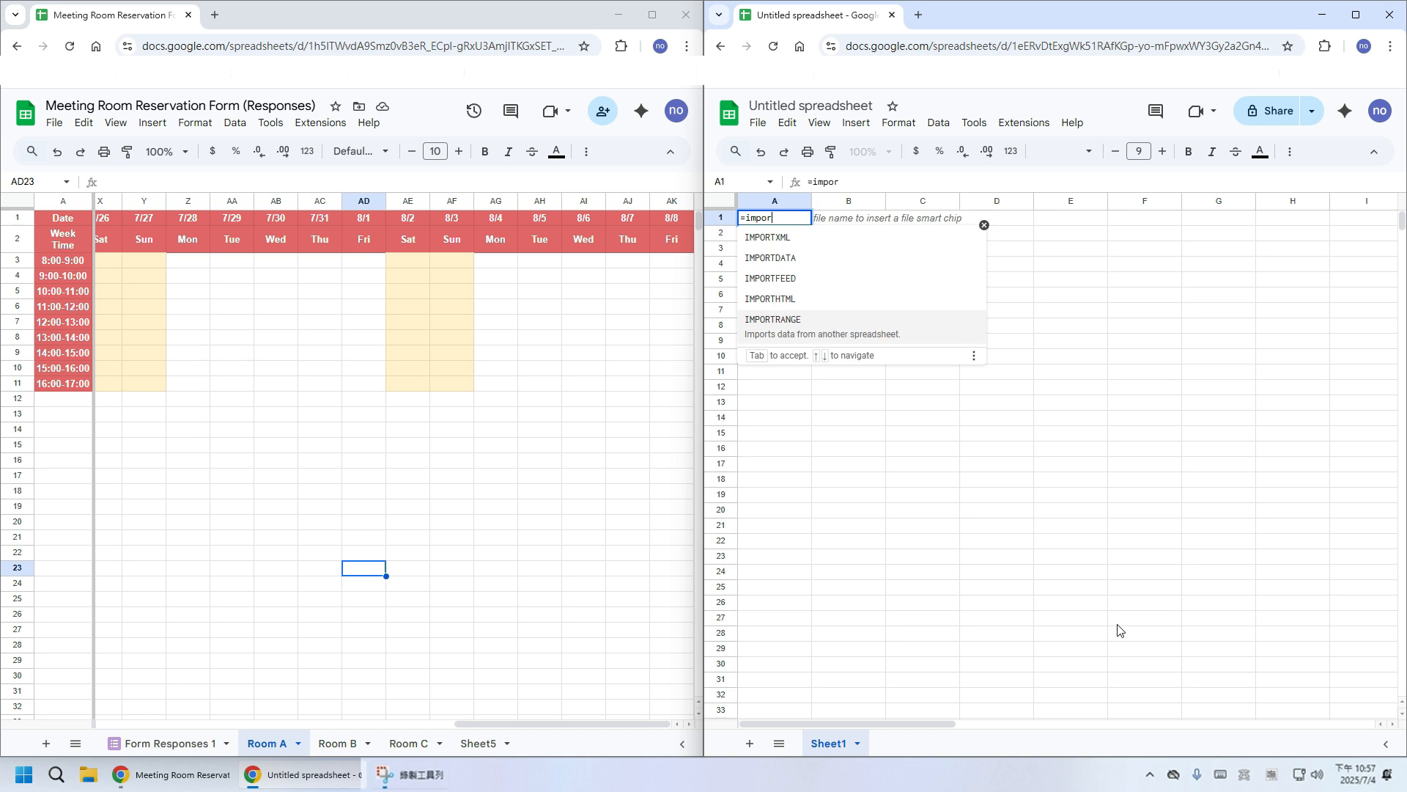
key("Tab")
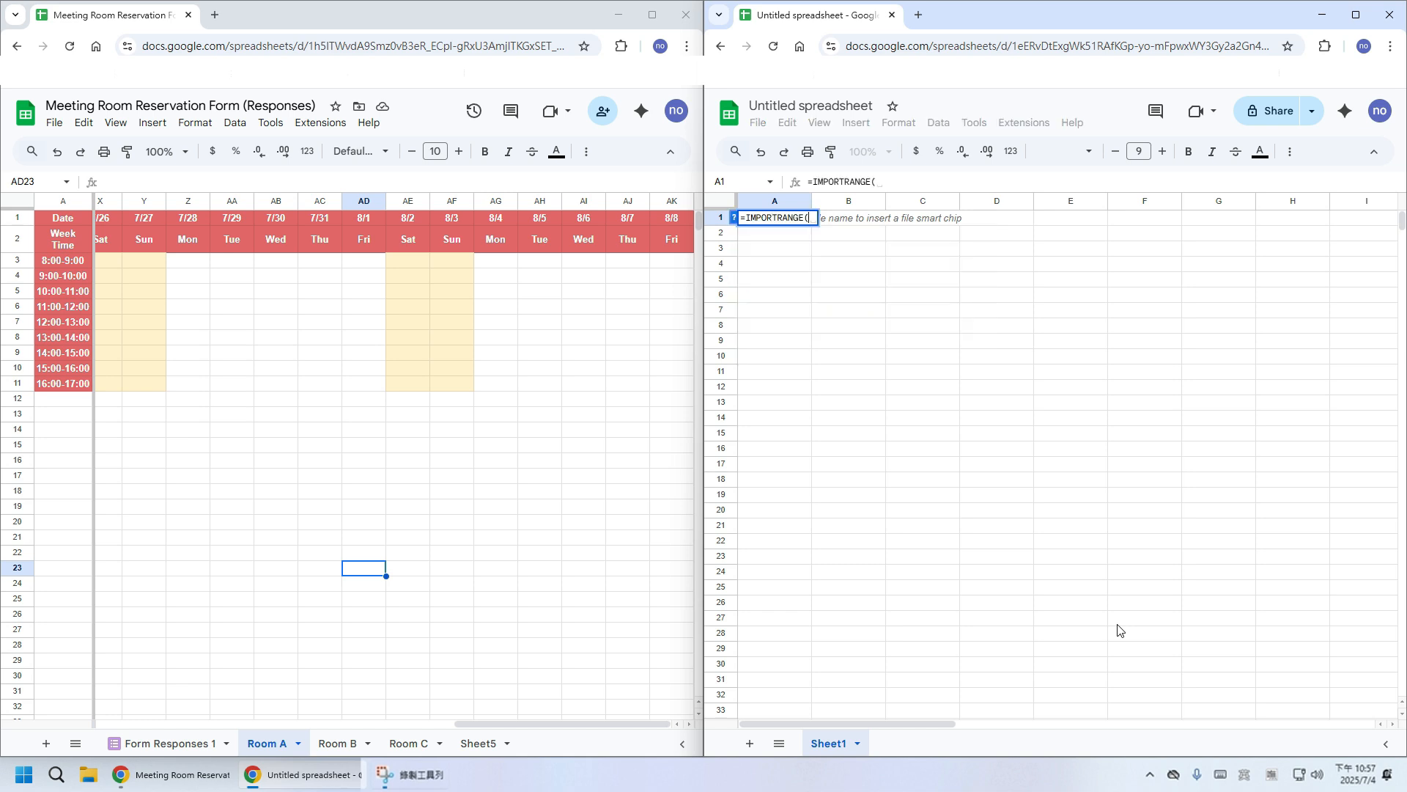
type("\"\",\"\"")
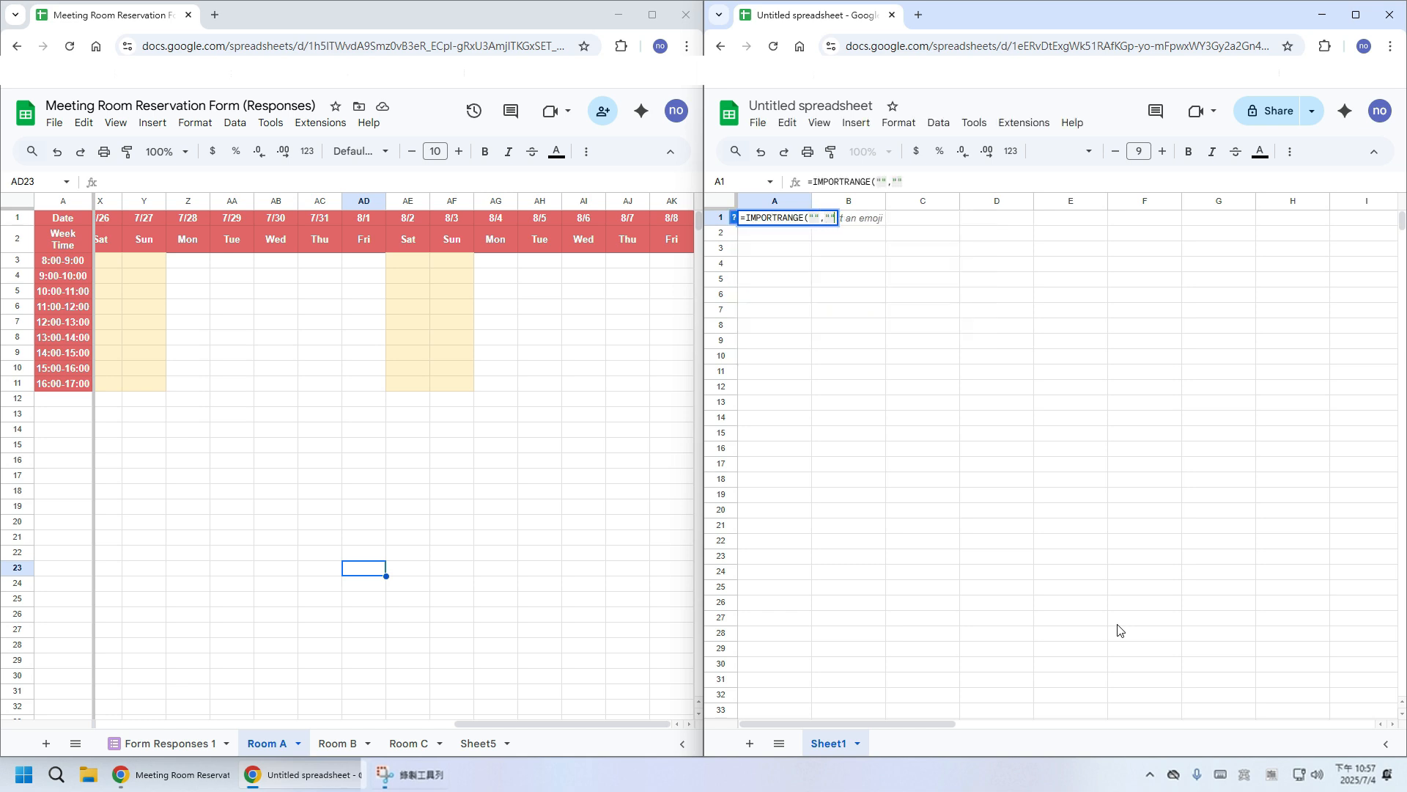
type(")")
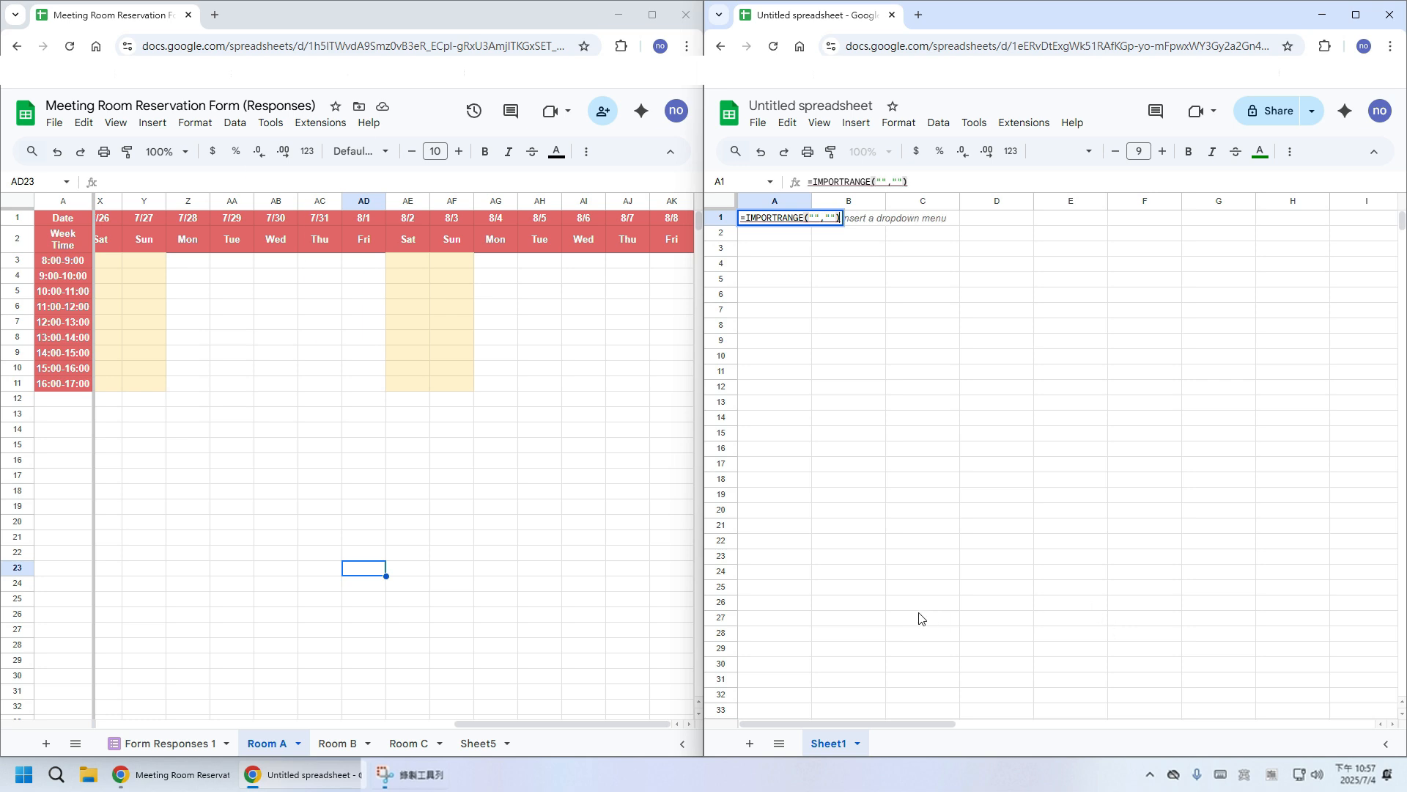
Copy the URL of the Meeting Room Reservation Form (Responses) spreadsheet into the first quoted argument of the IMPORTRANGE formula.
left_click(449, 47)
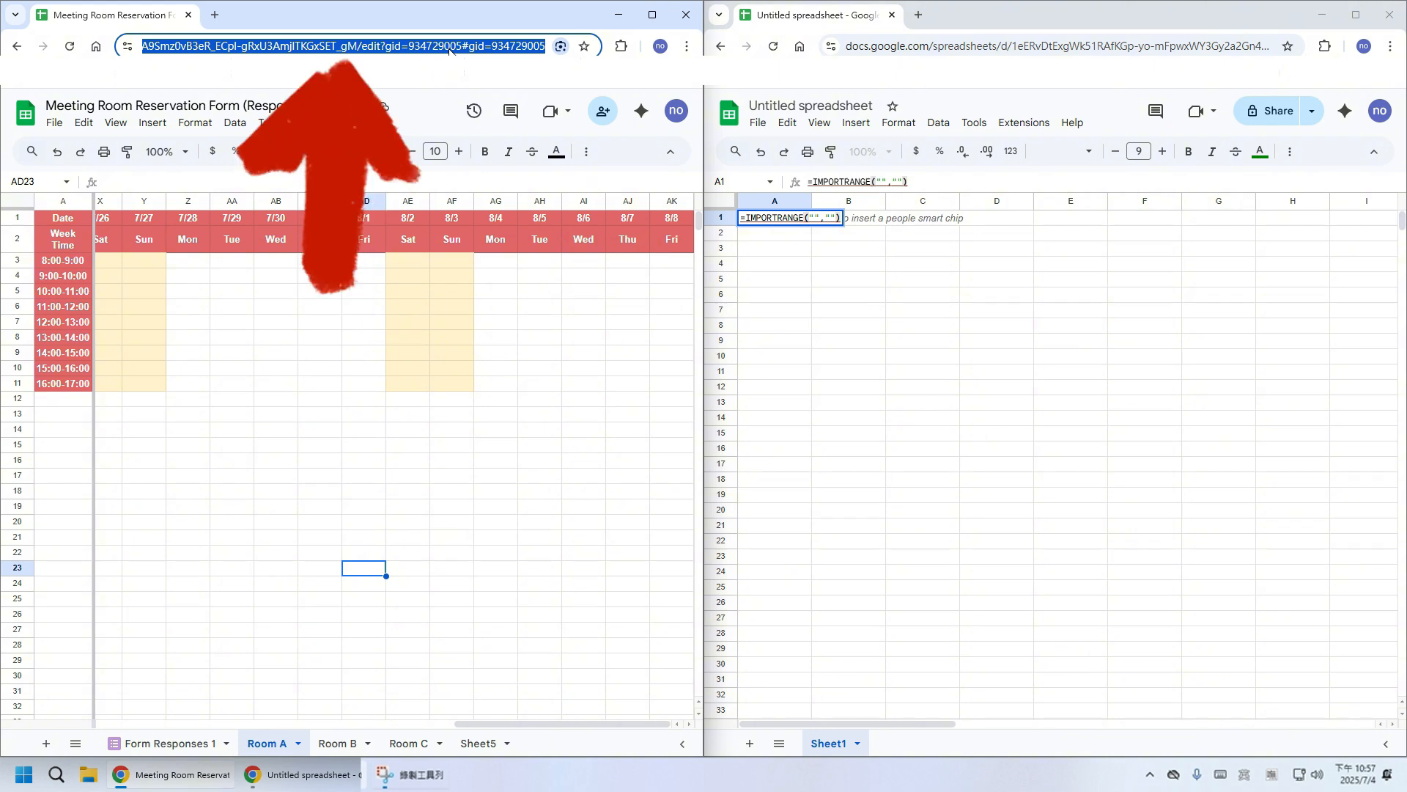
key("ctrl+c")
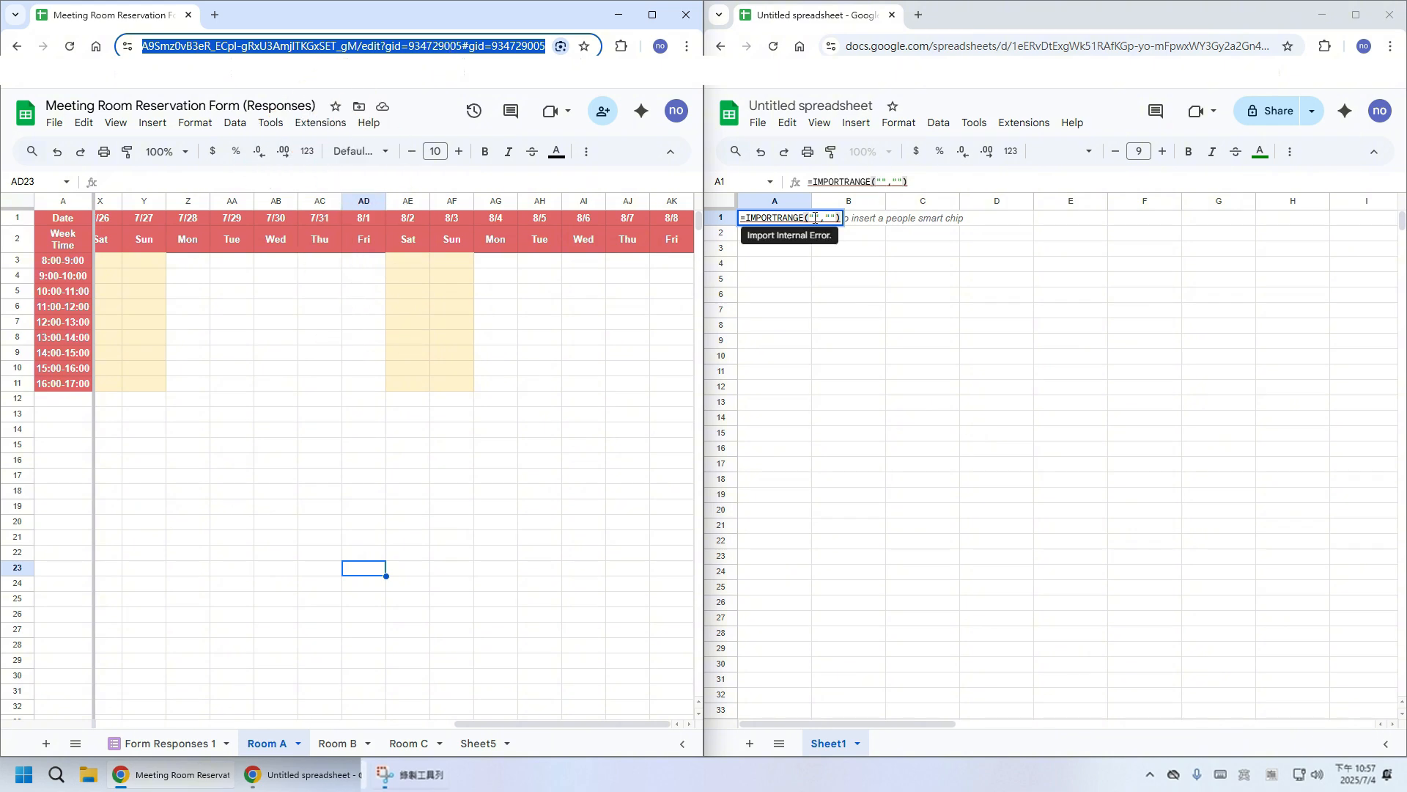
left_click(815, 218)
key("ctrl+v")
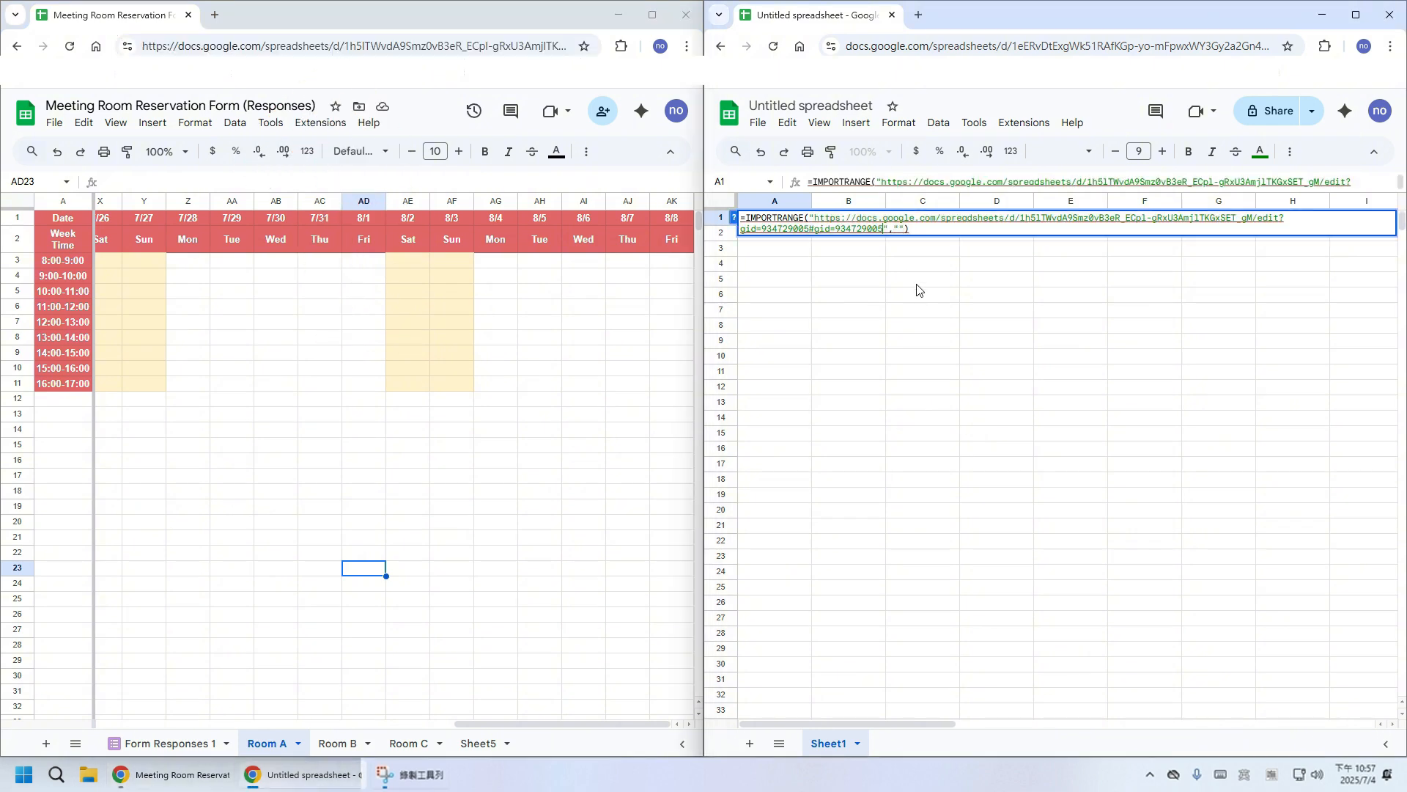
Complete the IMPORTRANGE formula with the range "room A!A1:AK11", and allow access to the source spreadsheet.
left_click(898, 229)
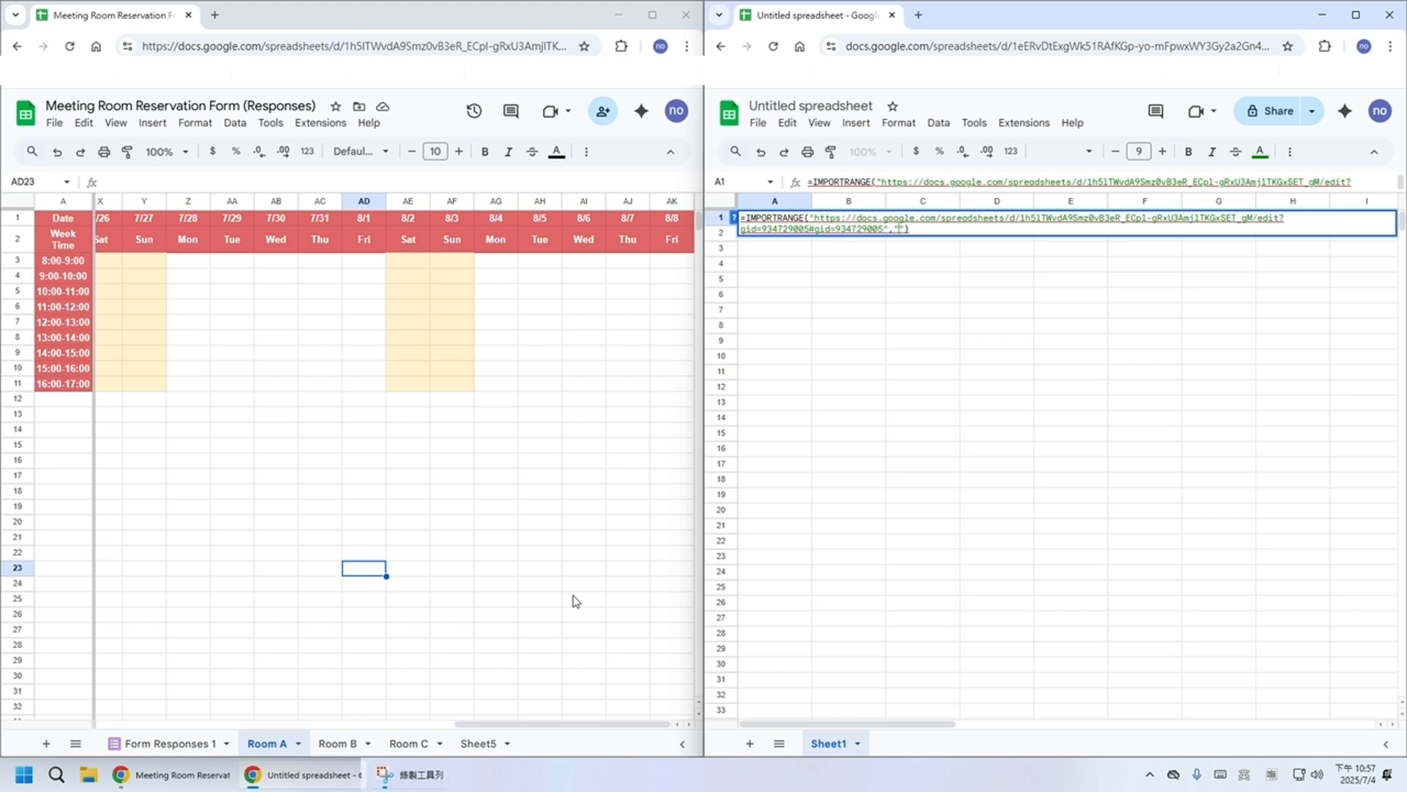
type("room A")
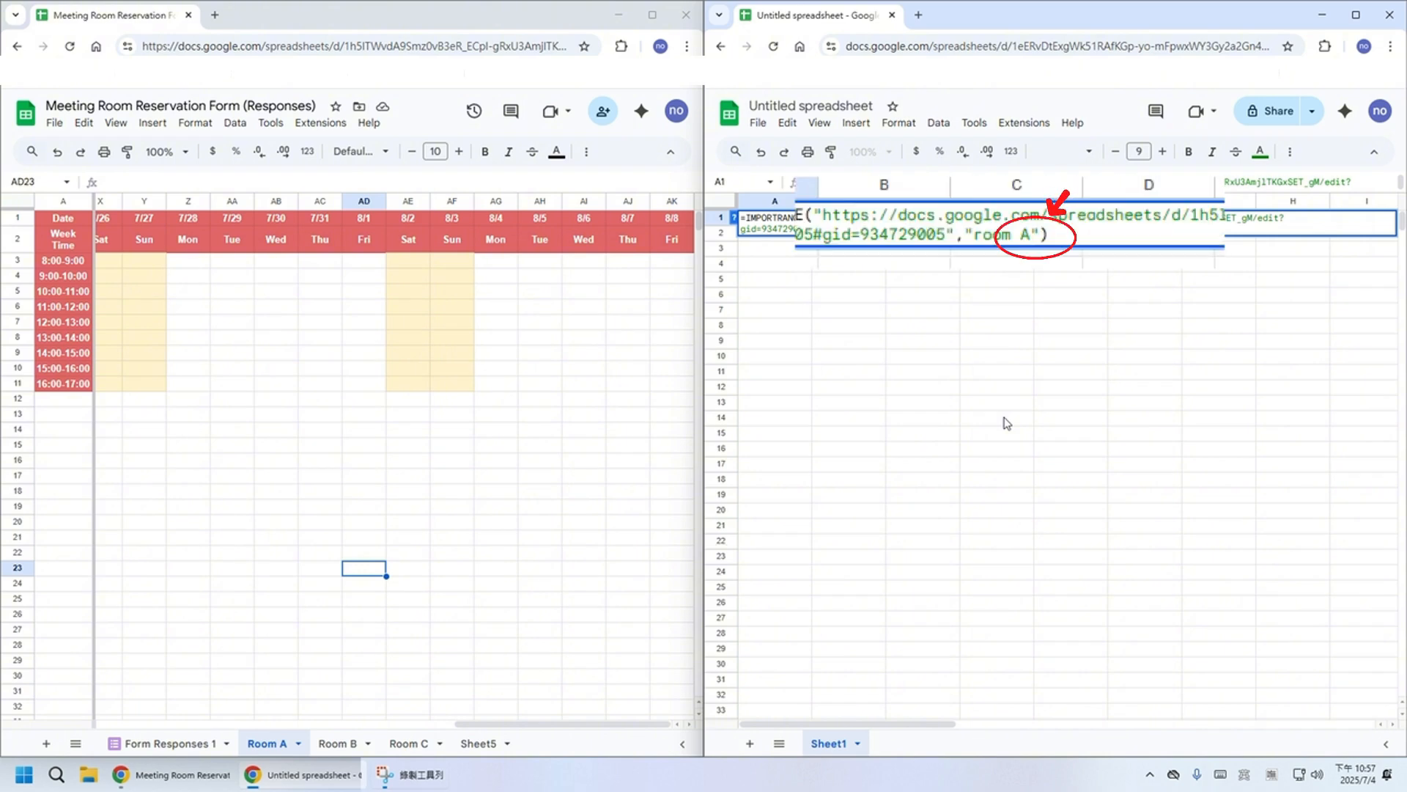
type("!")
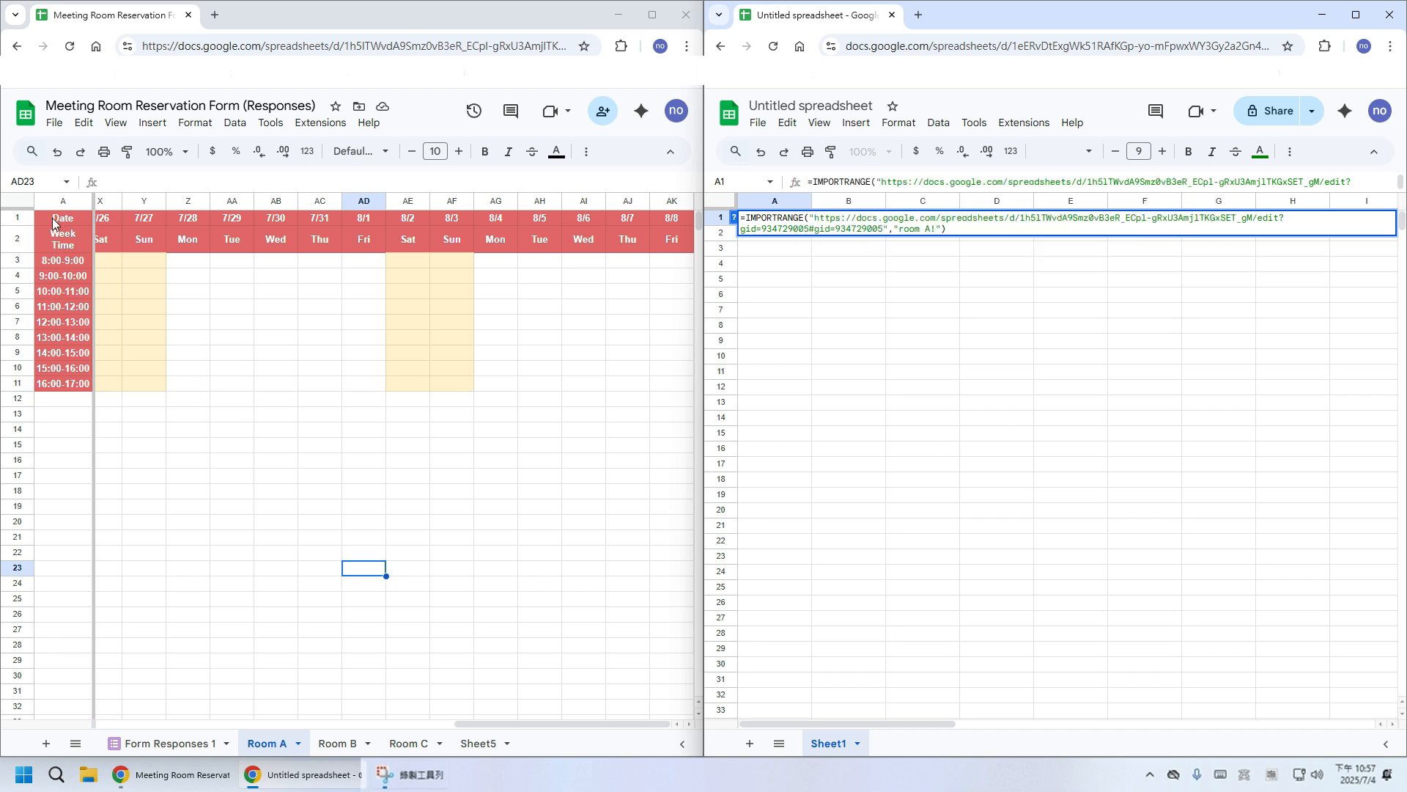
left_click_drag(52, 222, 672, 382)
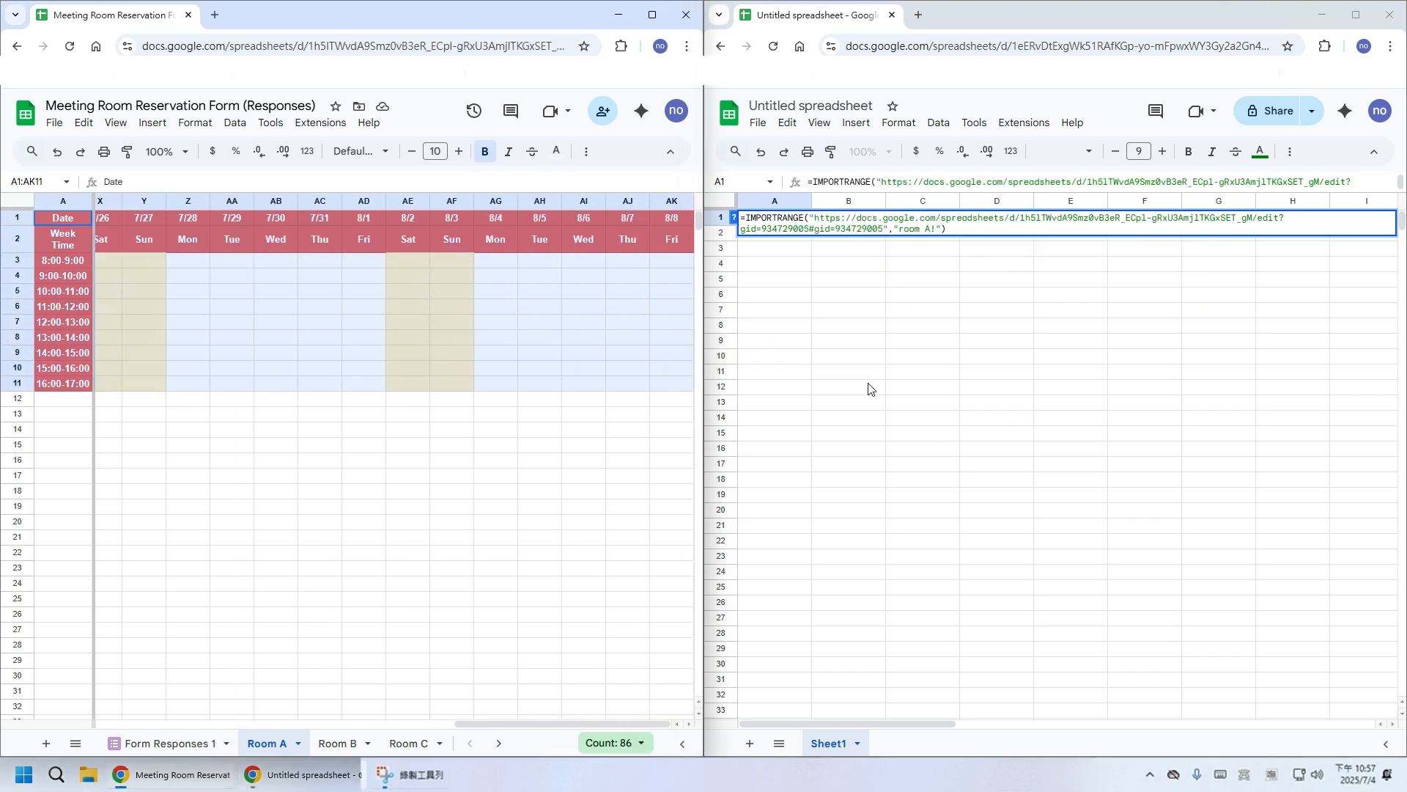
left_click(941, 230)
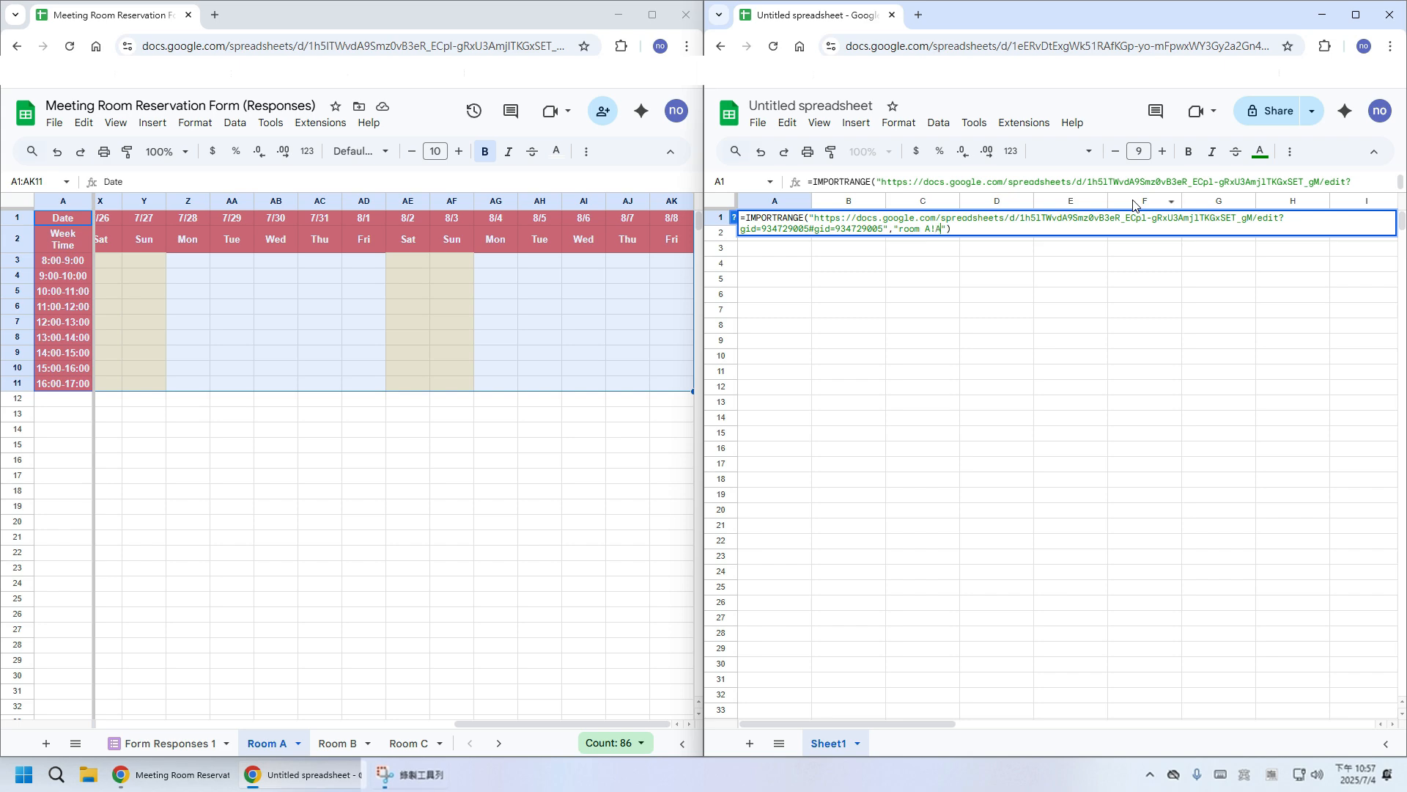
type("A1:AK11")
key("Return")
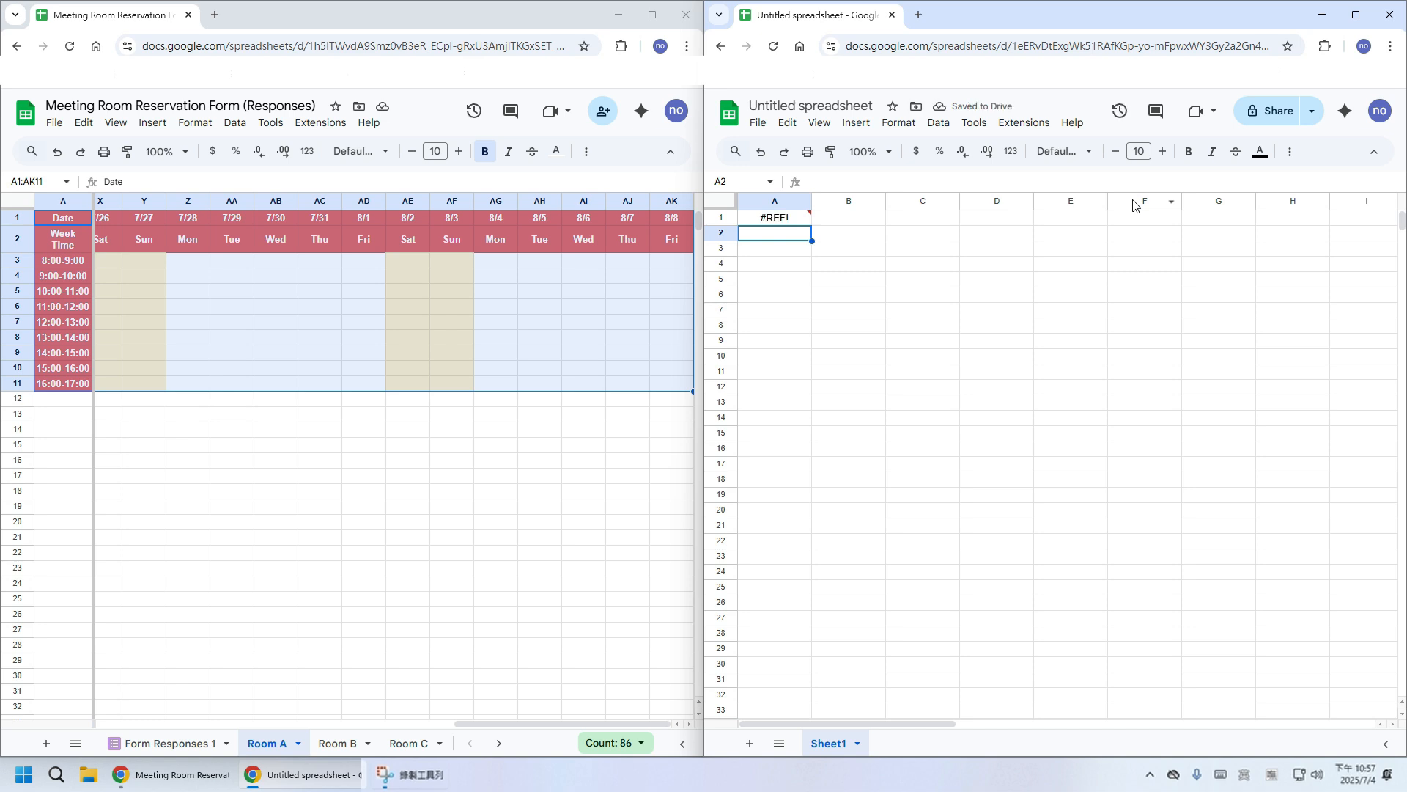
left_click(798, 222)
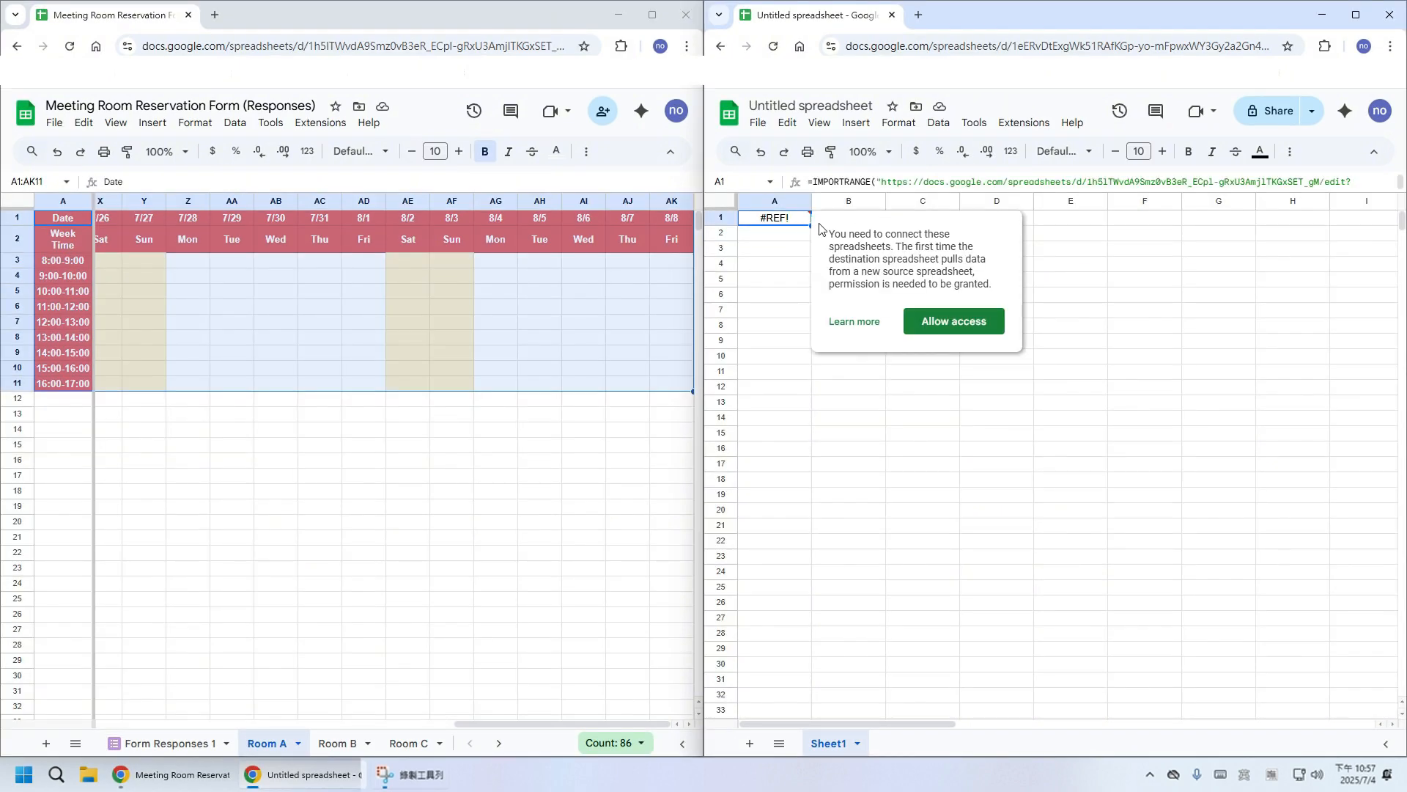
left_click(955, 323)
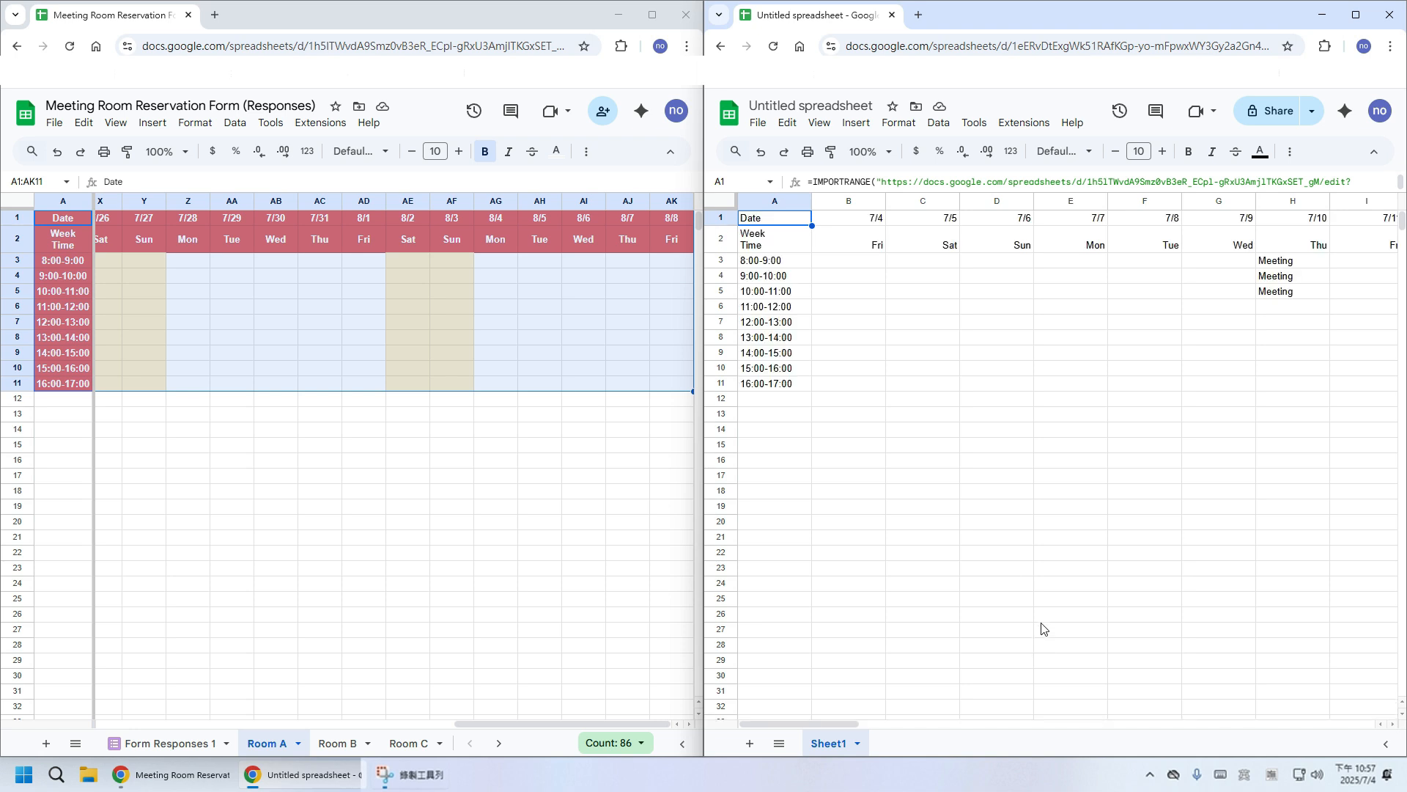
Rename Sheet1 of the new spreadsheet as Room A.
double_click(836, 742)
type("Room A")
key("Return")
Duplicate the Room A sheet, and duplicate the resulting copy as a third sheet.
left_click(863, 751)
left_click(866, 519)
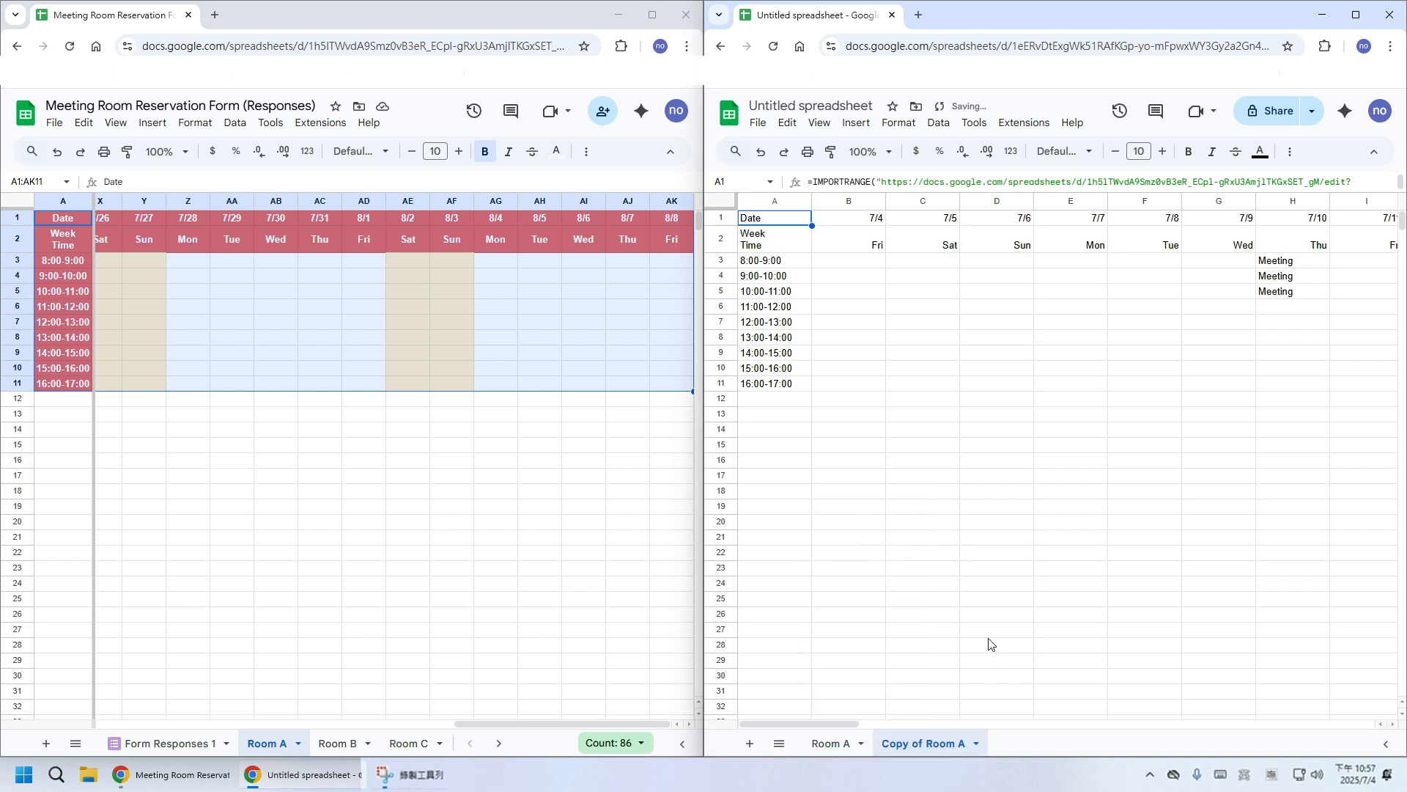
left_click(976, 743)
left_click(925, 510)
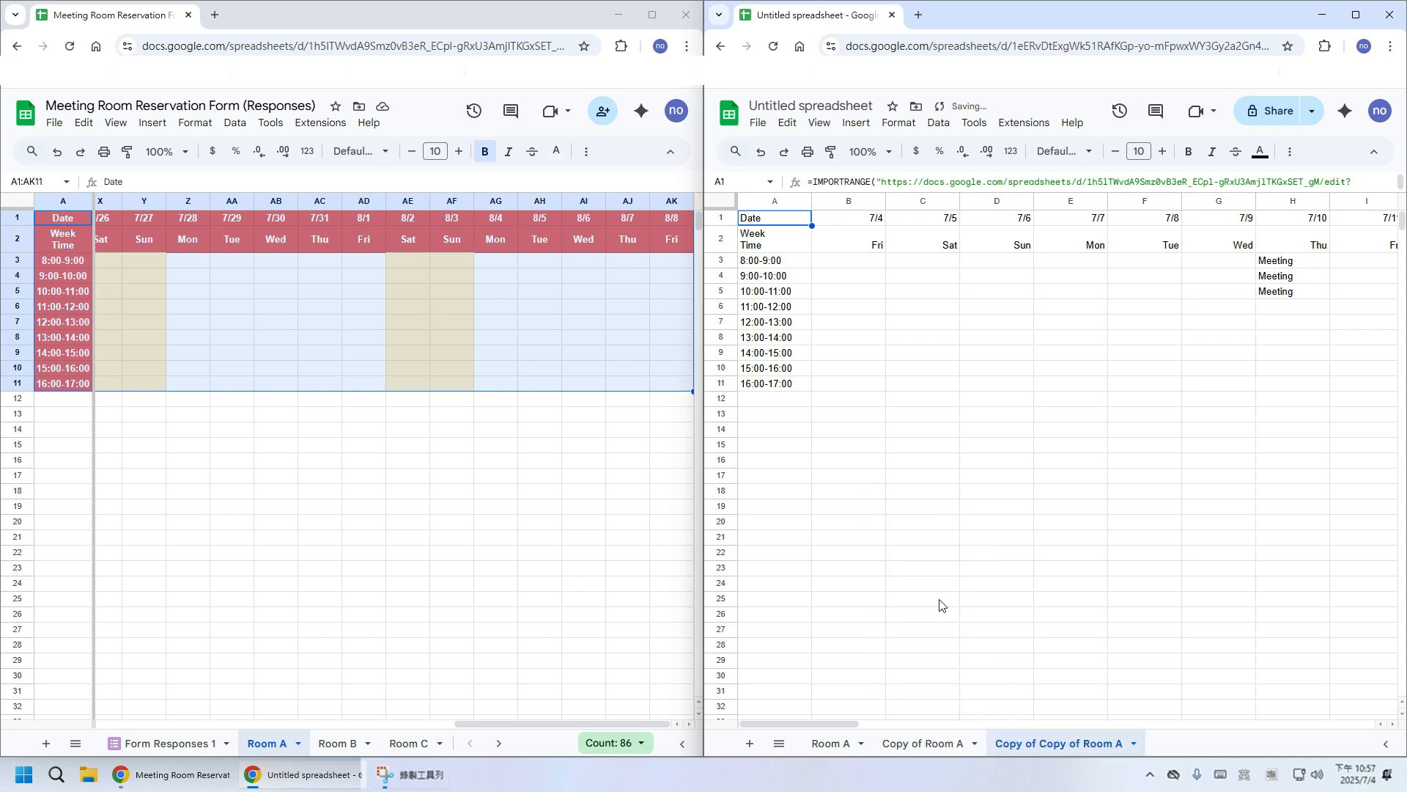
Rename the two duplicated sheets as Room B and Room C.
double_click(922, 743)
type("Room B")
key("Return")
double_click(1015, 744)
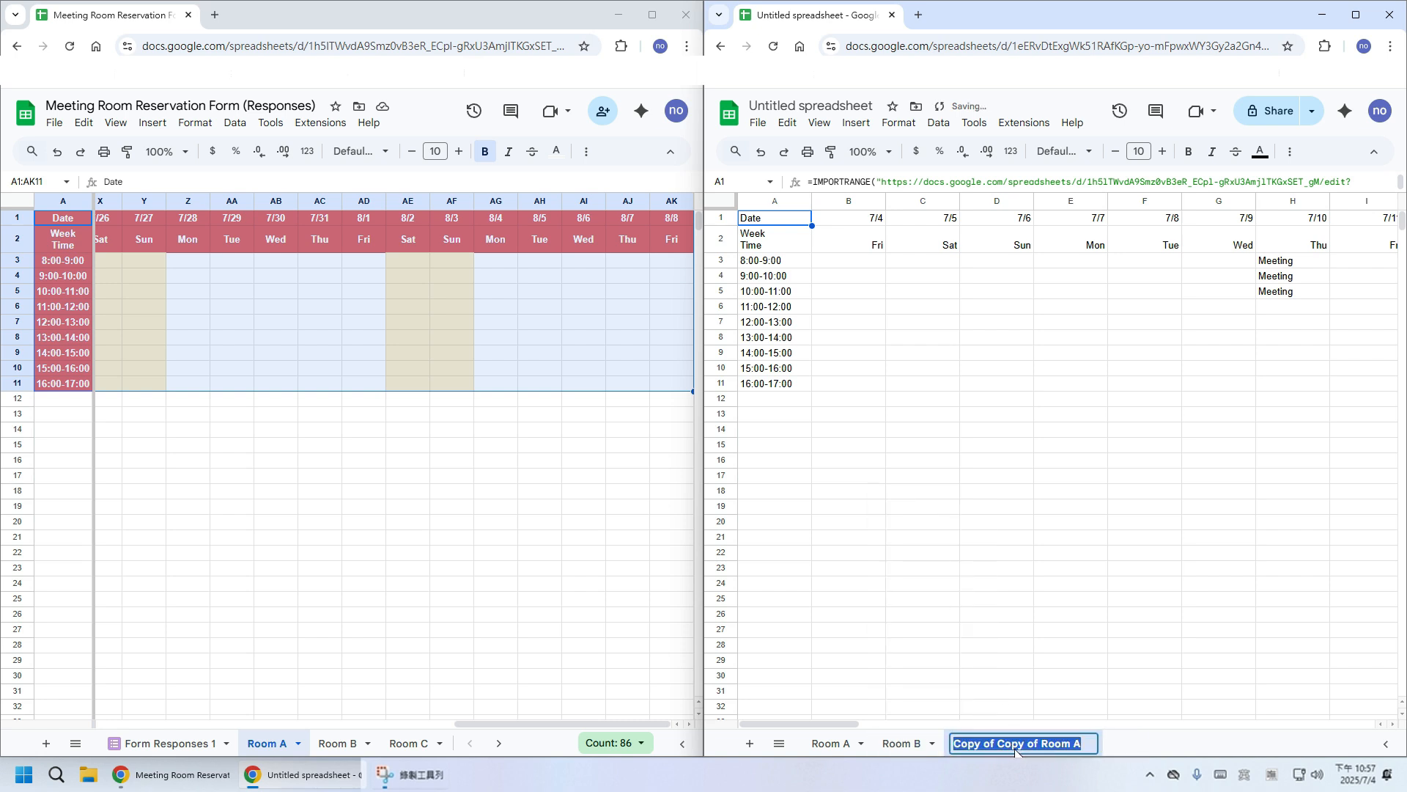
type("Room C")
key("Return")
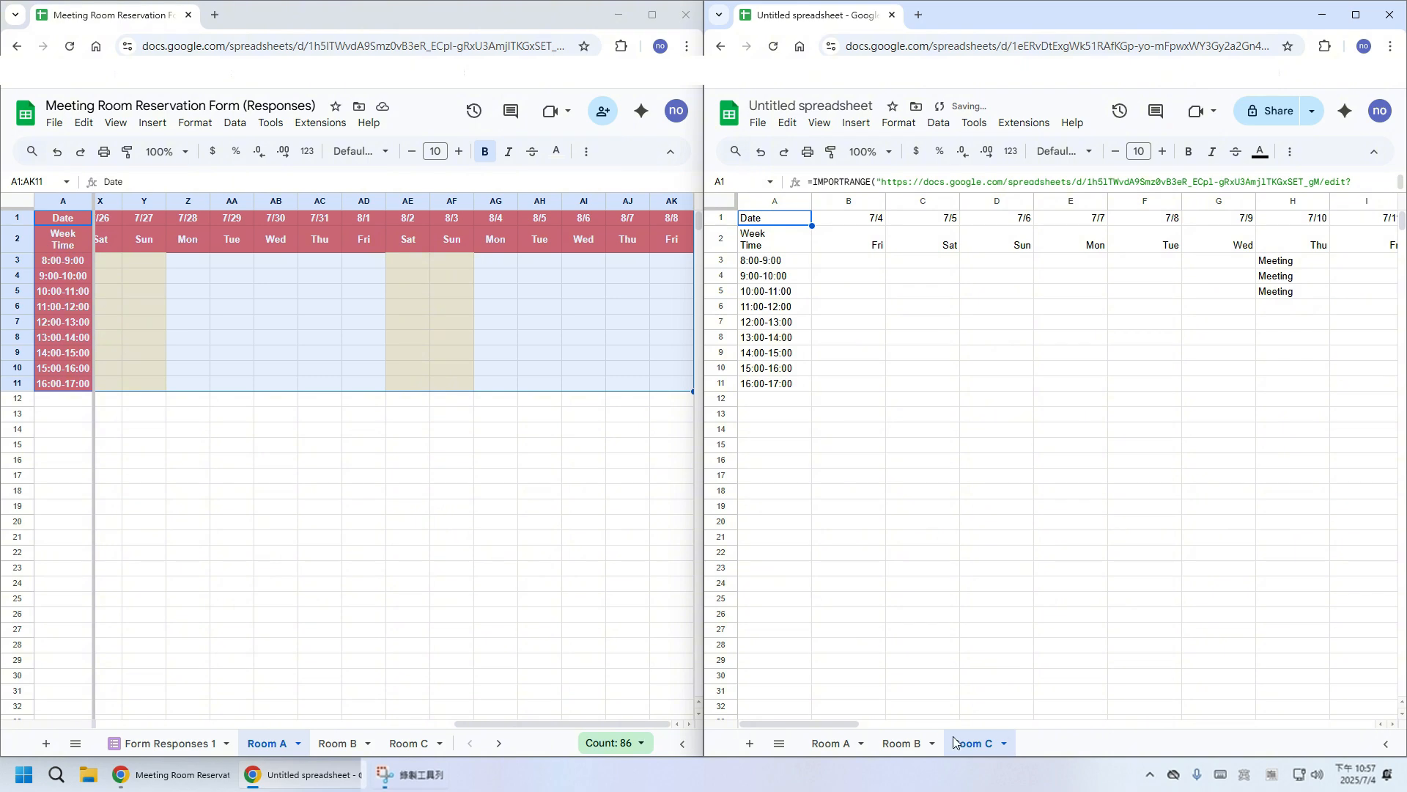
Change the range in the Room B sheet's IMPORTRANGE formula to reference room B.
left_click(901, 744)
left_click(857, 182)
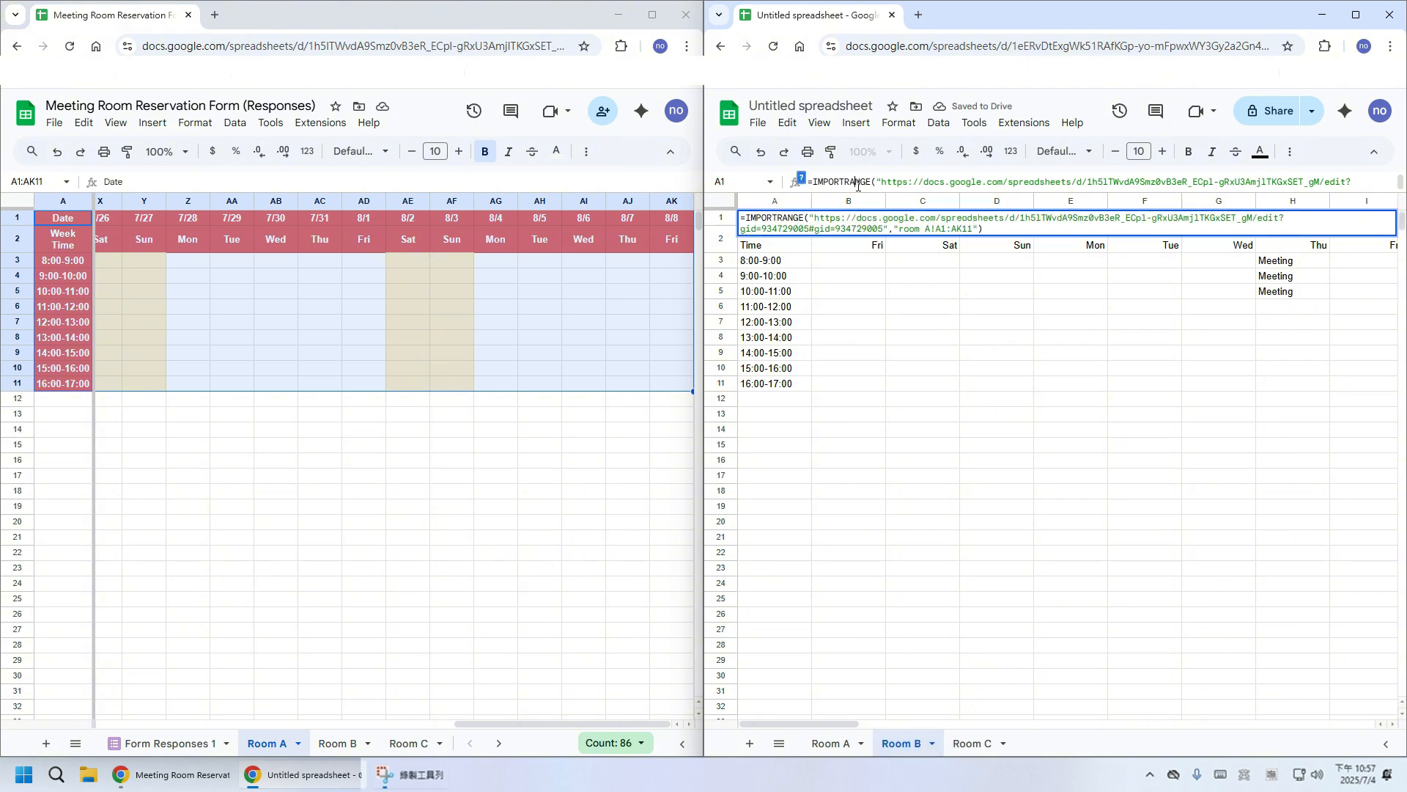
left_click(928, 229)
key("BackSpace")
type("B")
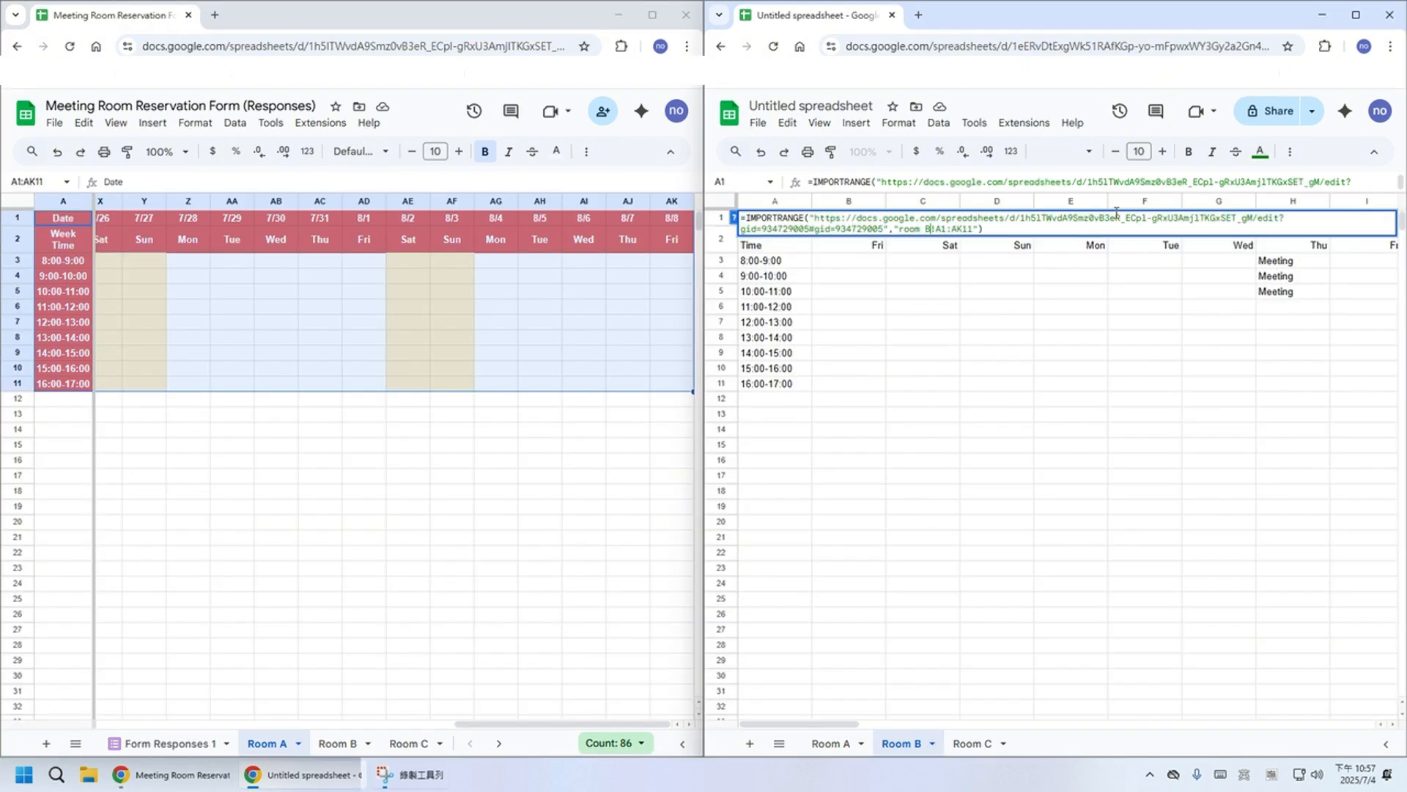
key("Return")
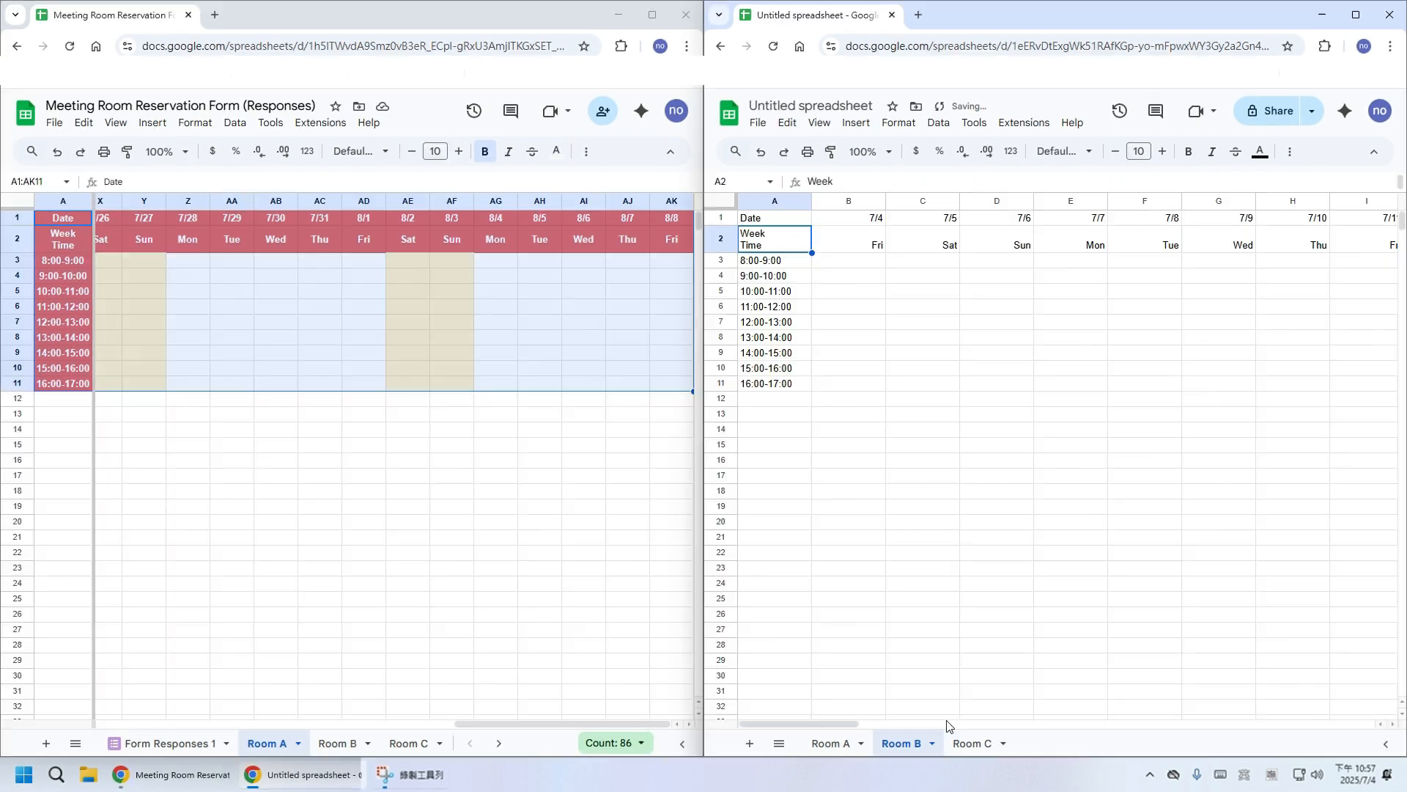
Change the range in the Room C sheet's IMPORTRANGE formula to reference room C.
left_click(969, 743)
left_click(879, 184)
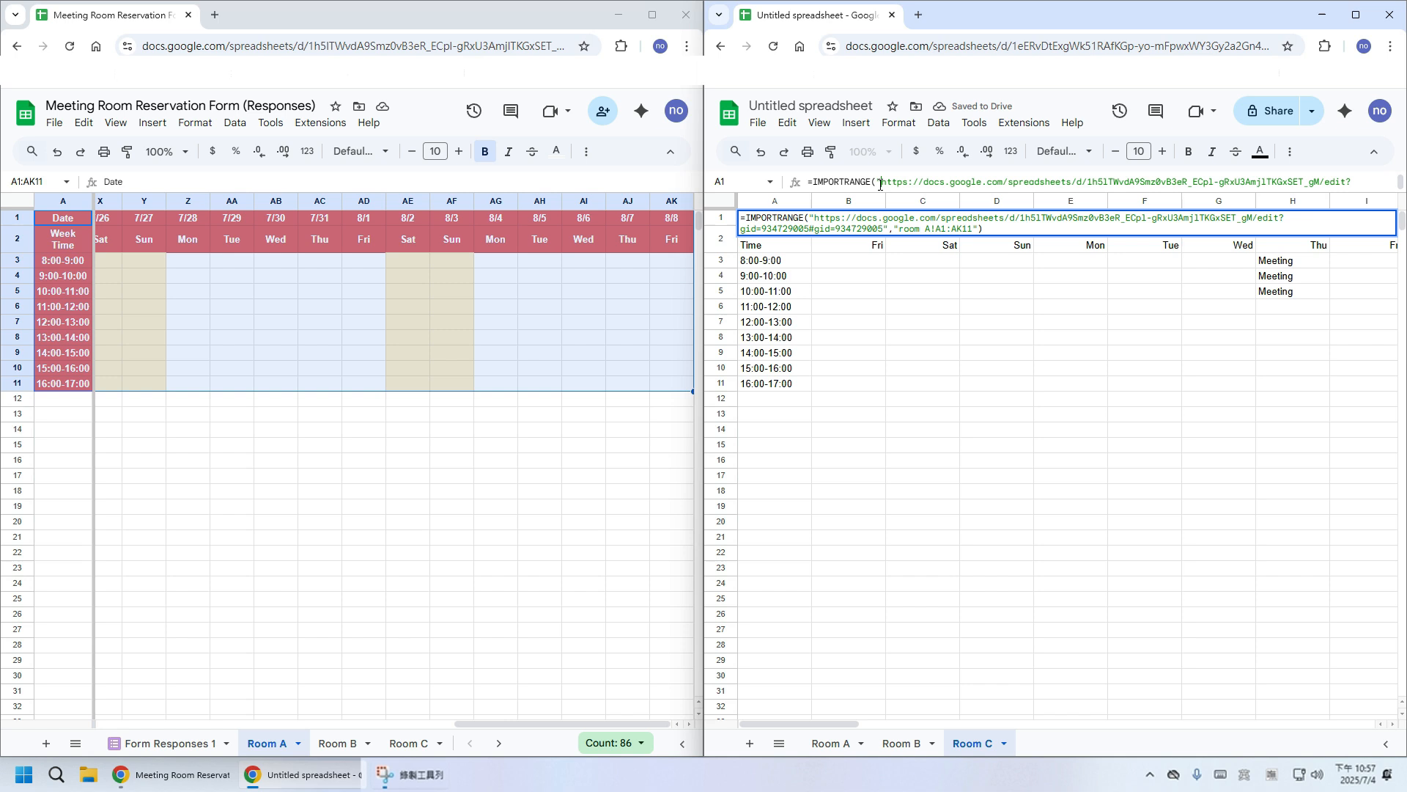
left_click(930, 228)
key("BackSpace")
type("C")
key("Return")
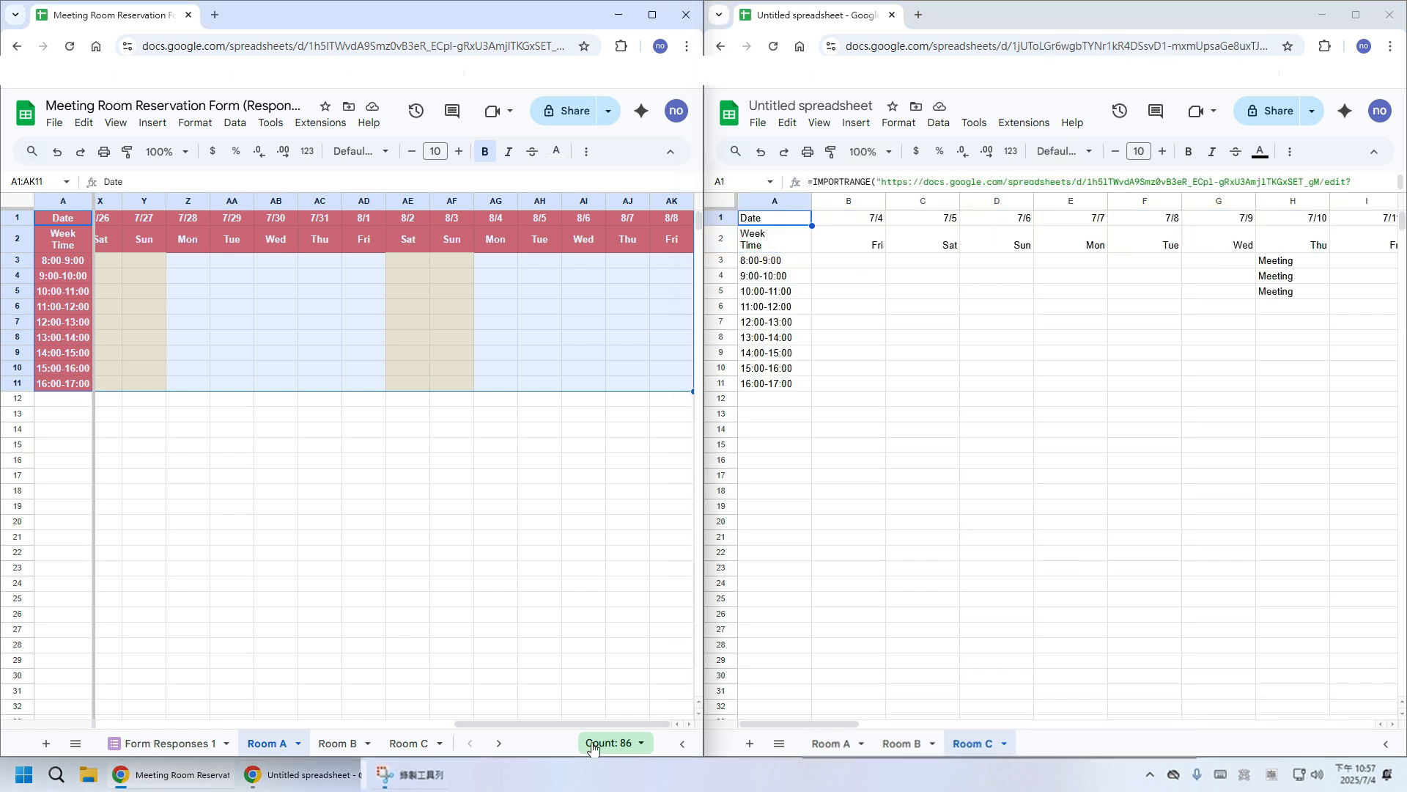
Copy the Date label and date cell A1:B1 from Sheet5 of the responses spreadsheet to A1 of a new sheet in the untitled spreadsheet.
left_click(499, 743)
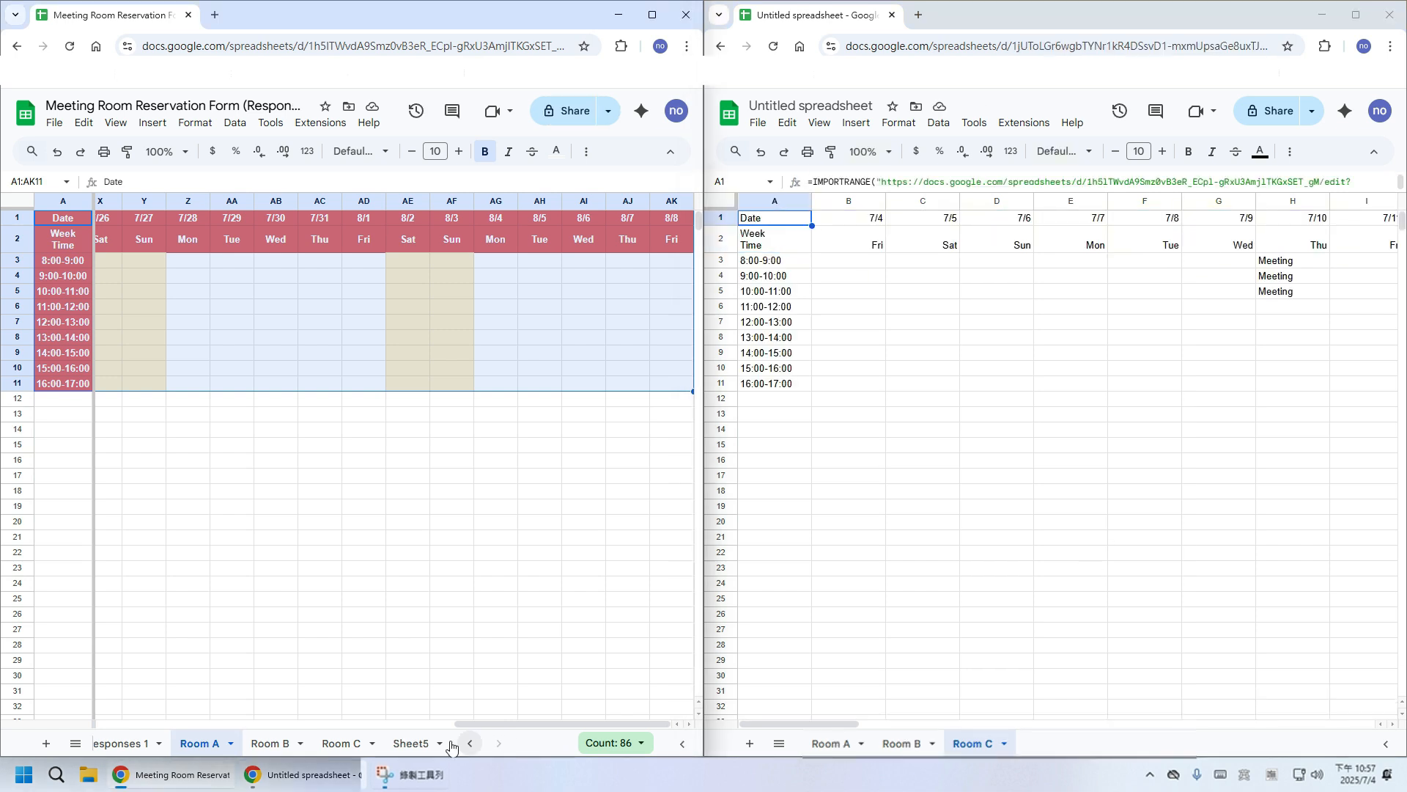
left_click(408, 744)
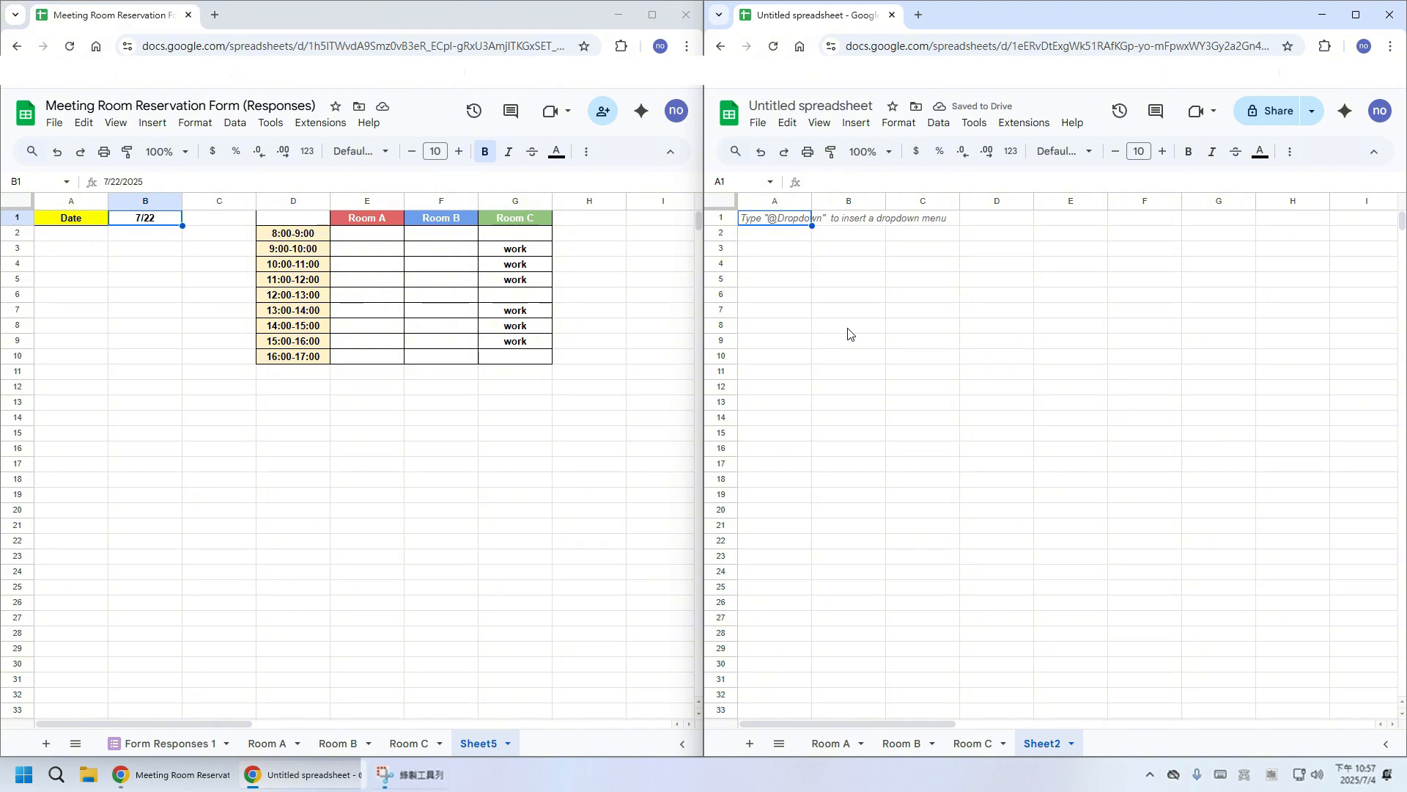
left_click_drag(40, 219, 149, 220)
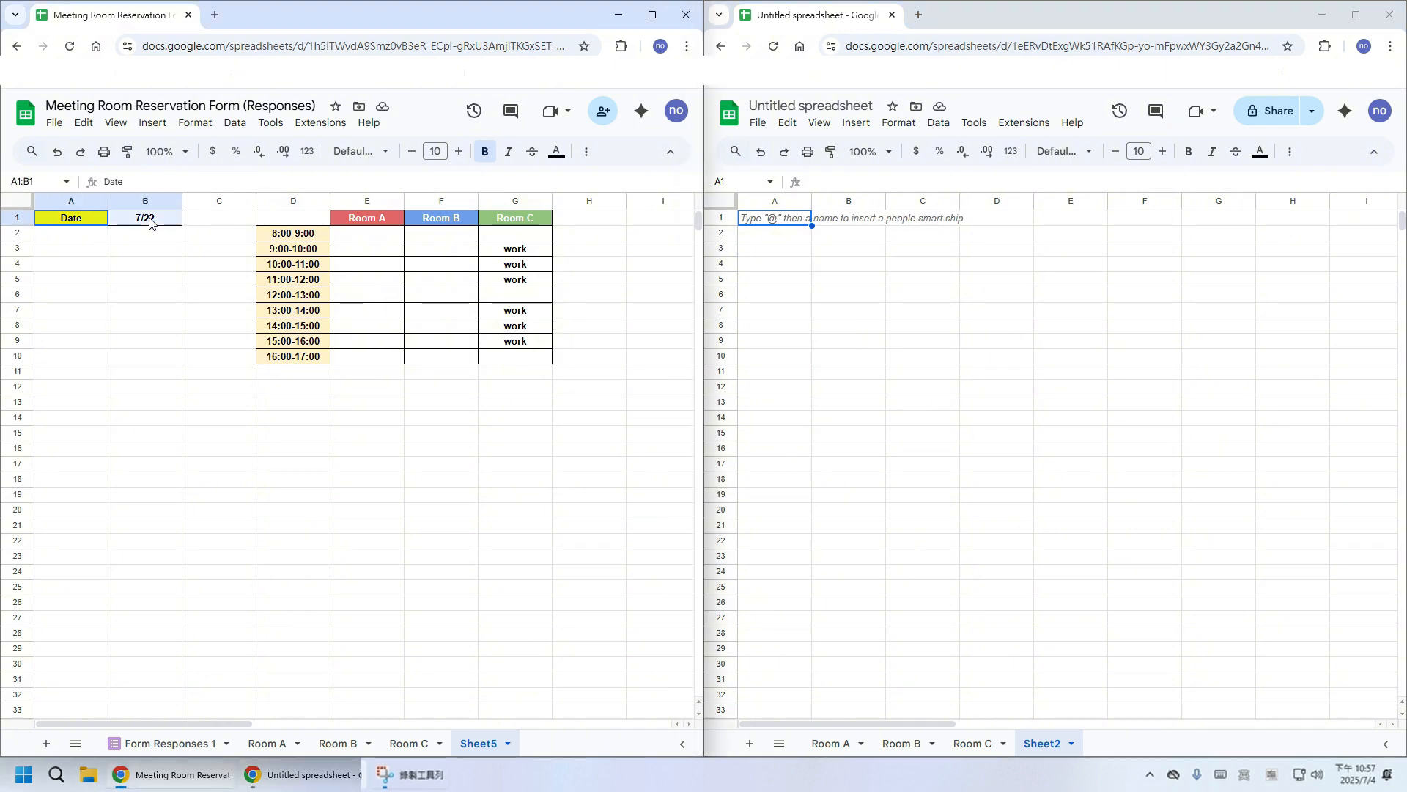
key("ctrl+c")
left_click(817, 248)
left_click(786, 219)
key("ctrl+v")
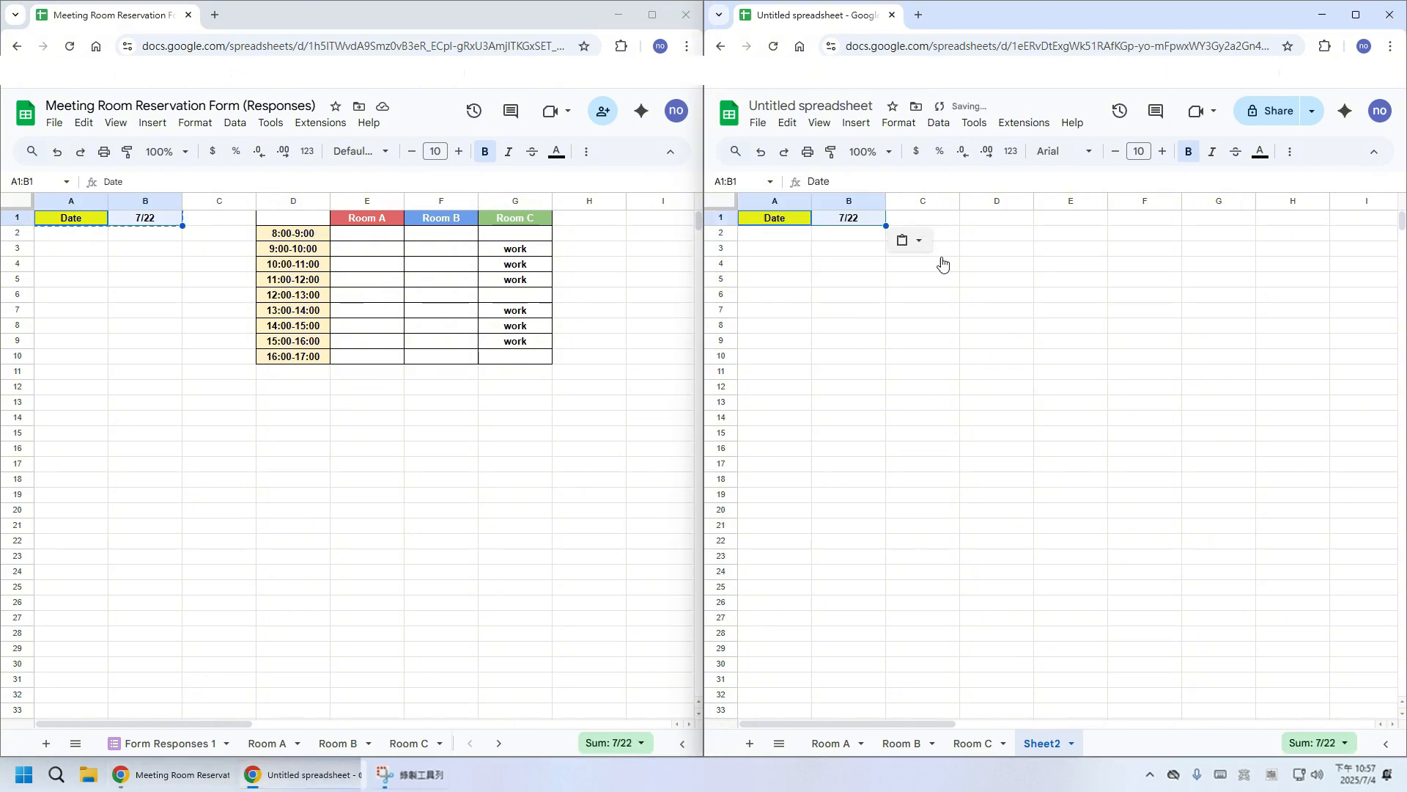
Enter an IMPORTRANGE formula with two quoted arguments in D1, using the responses spreadsheet's URL as the first argument.
left_click(1059, 399)
left_click(1024, 219)
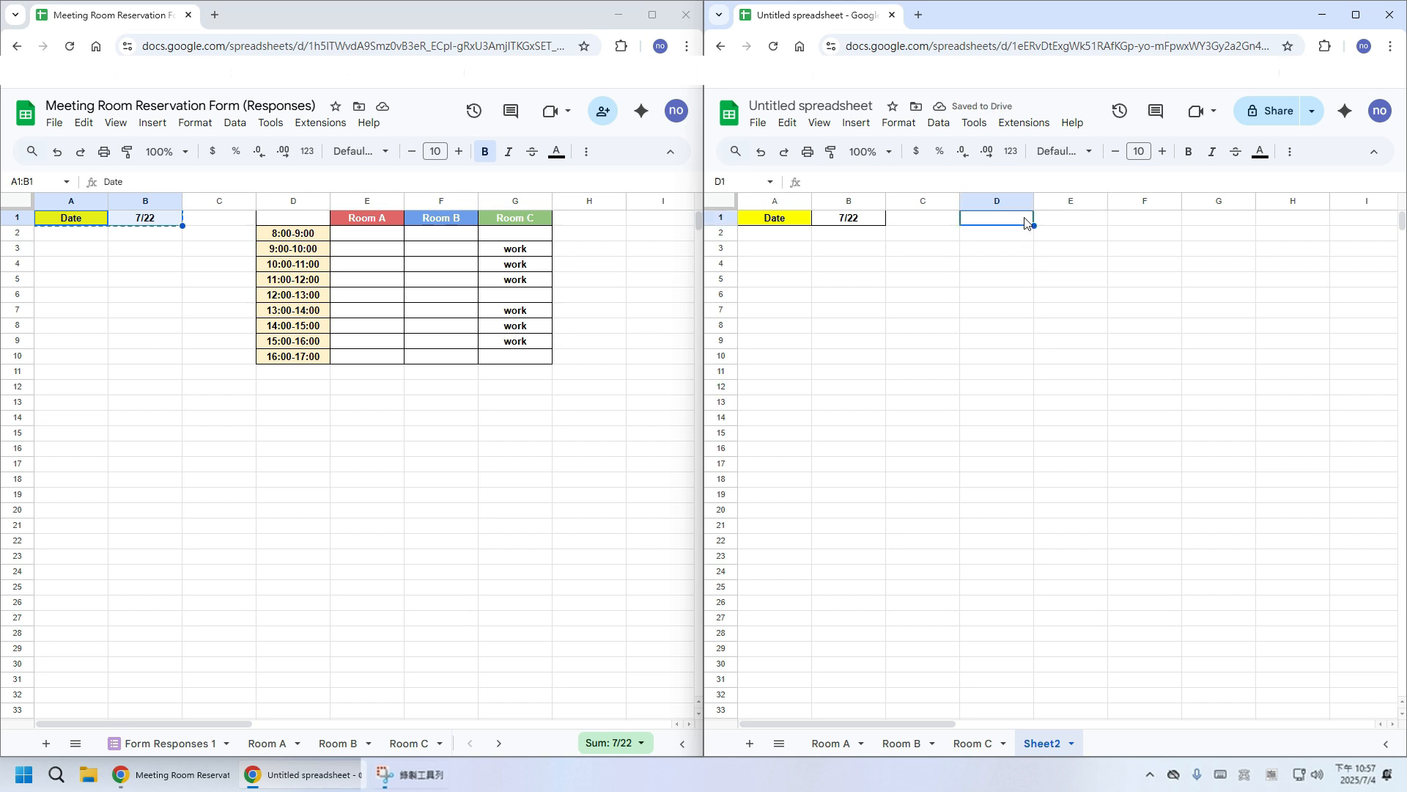
type("=import")
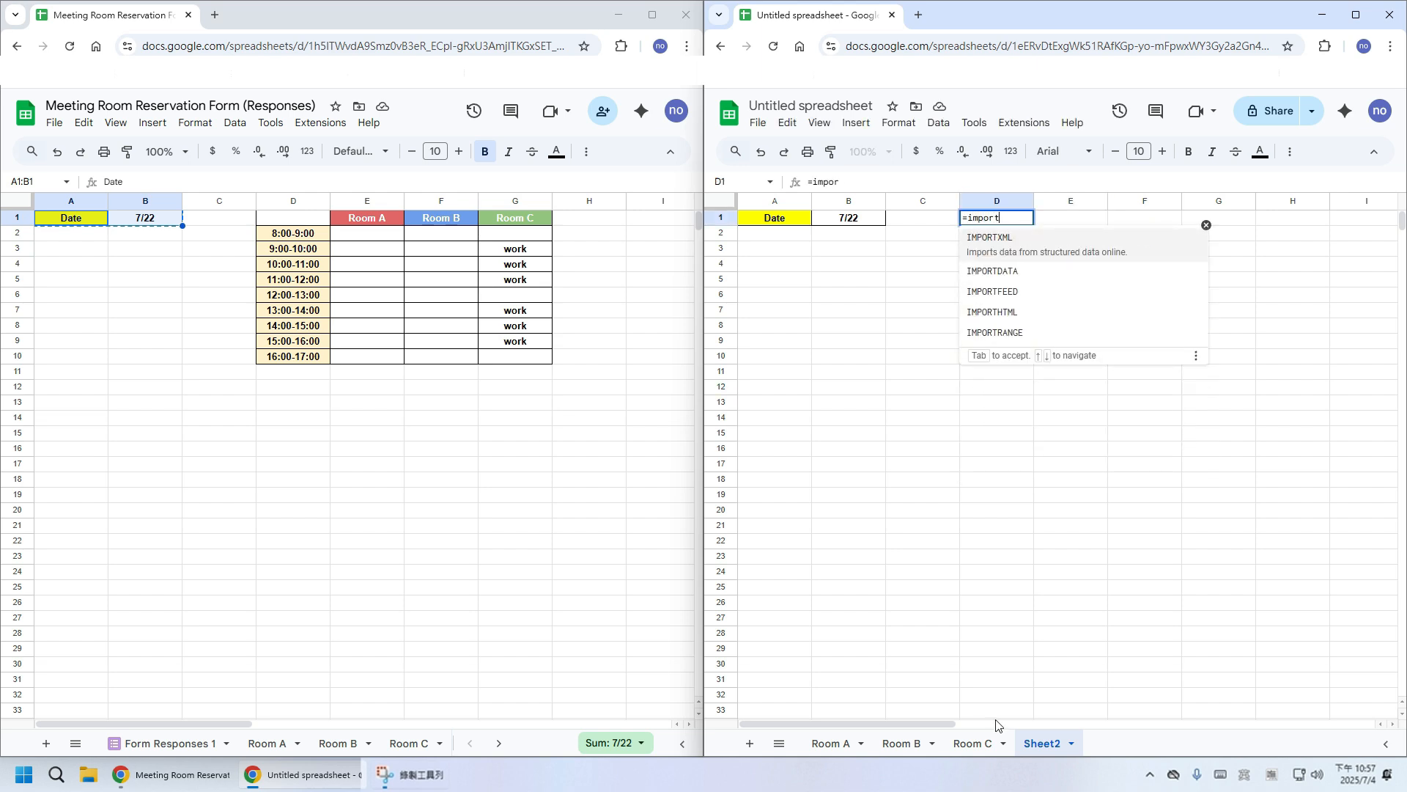
type("range(")
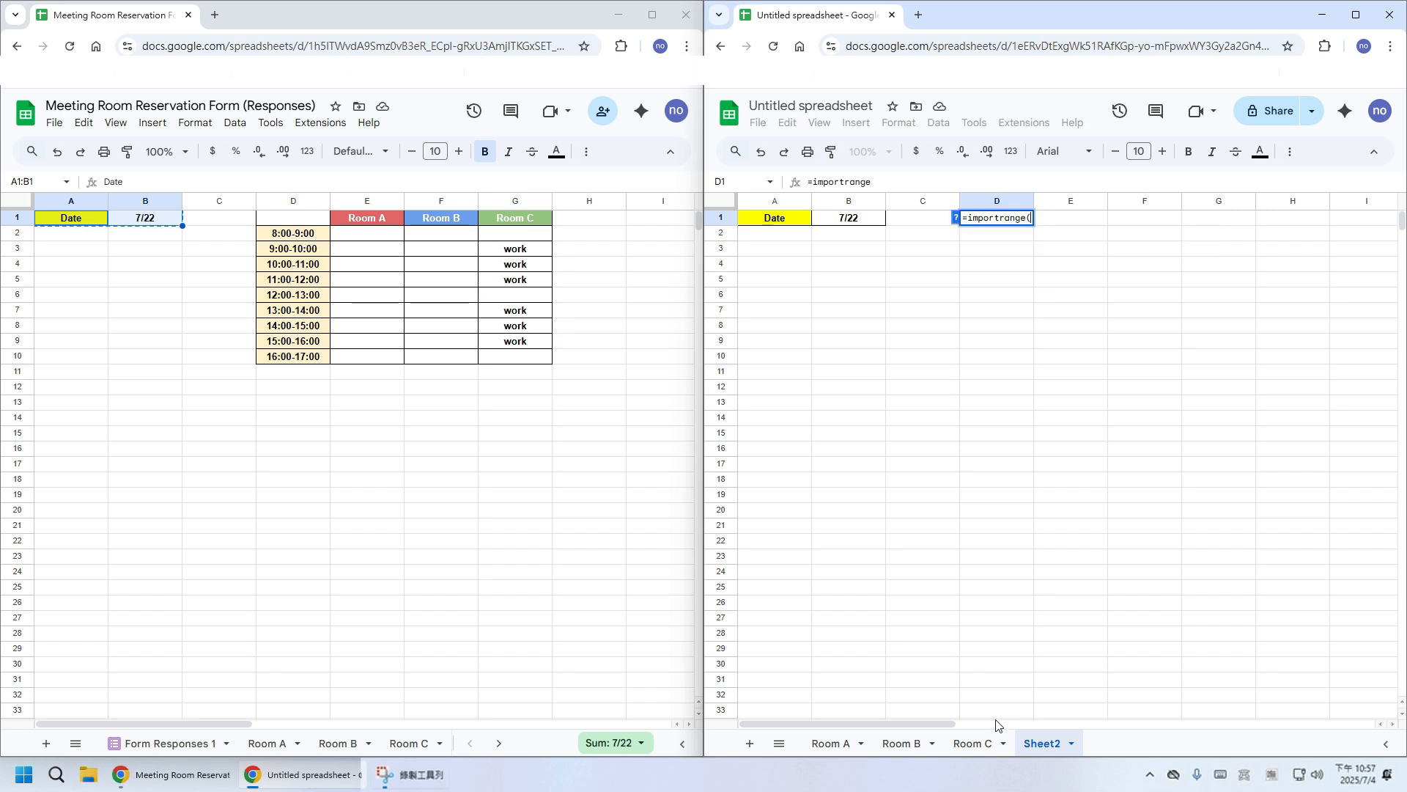
type("\"\",\"\")")
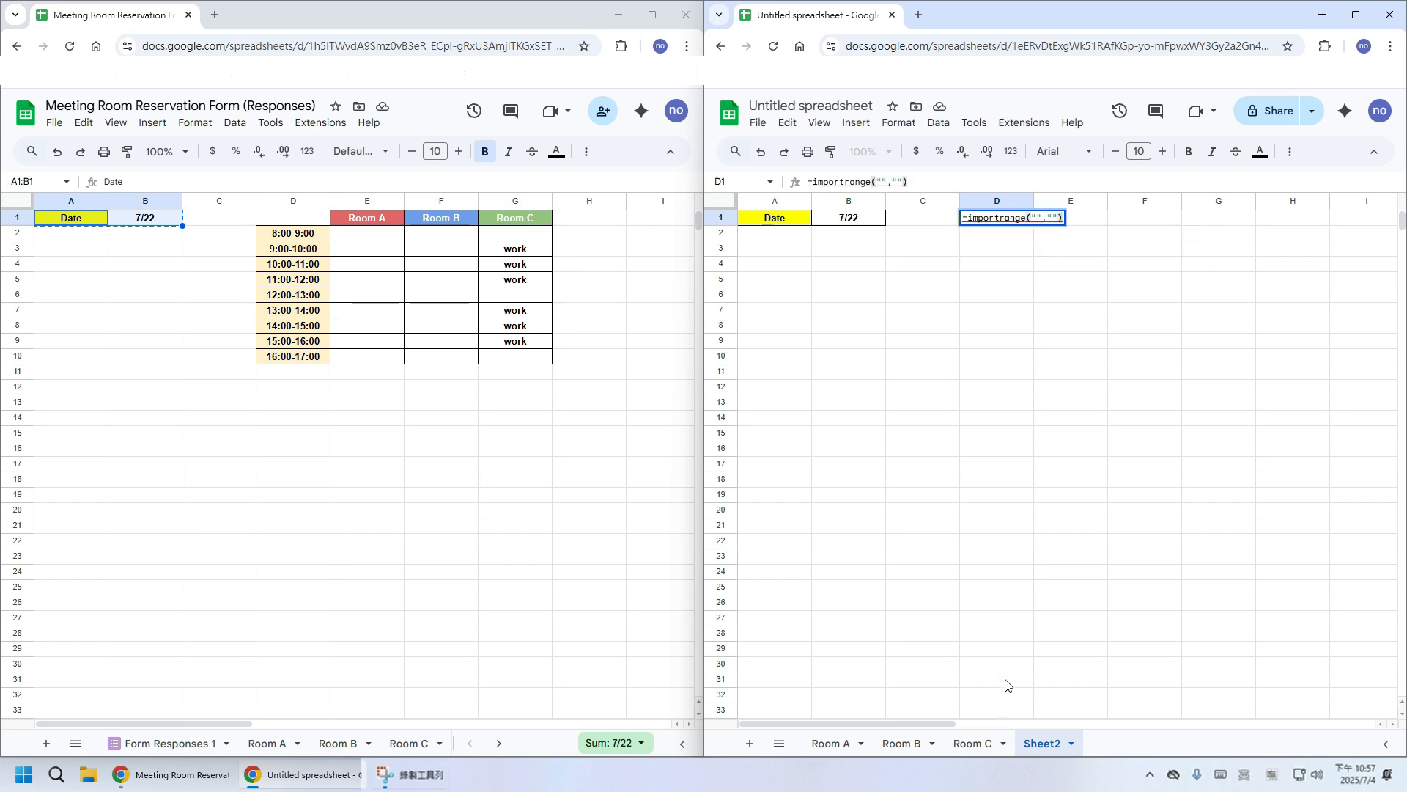
left_click(453, 47)
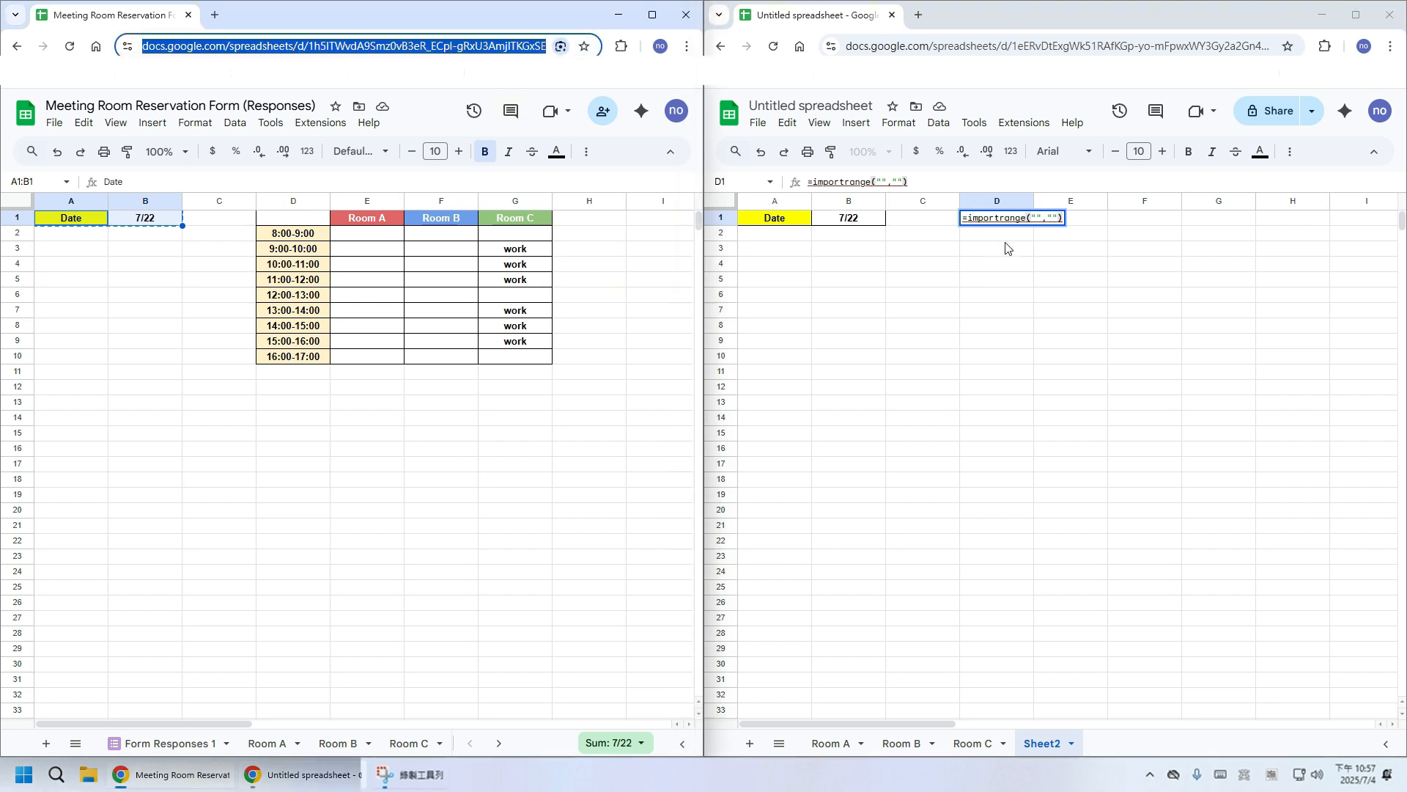
left_click(1035, 217)
key("ctrl+v")
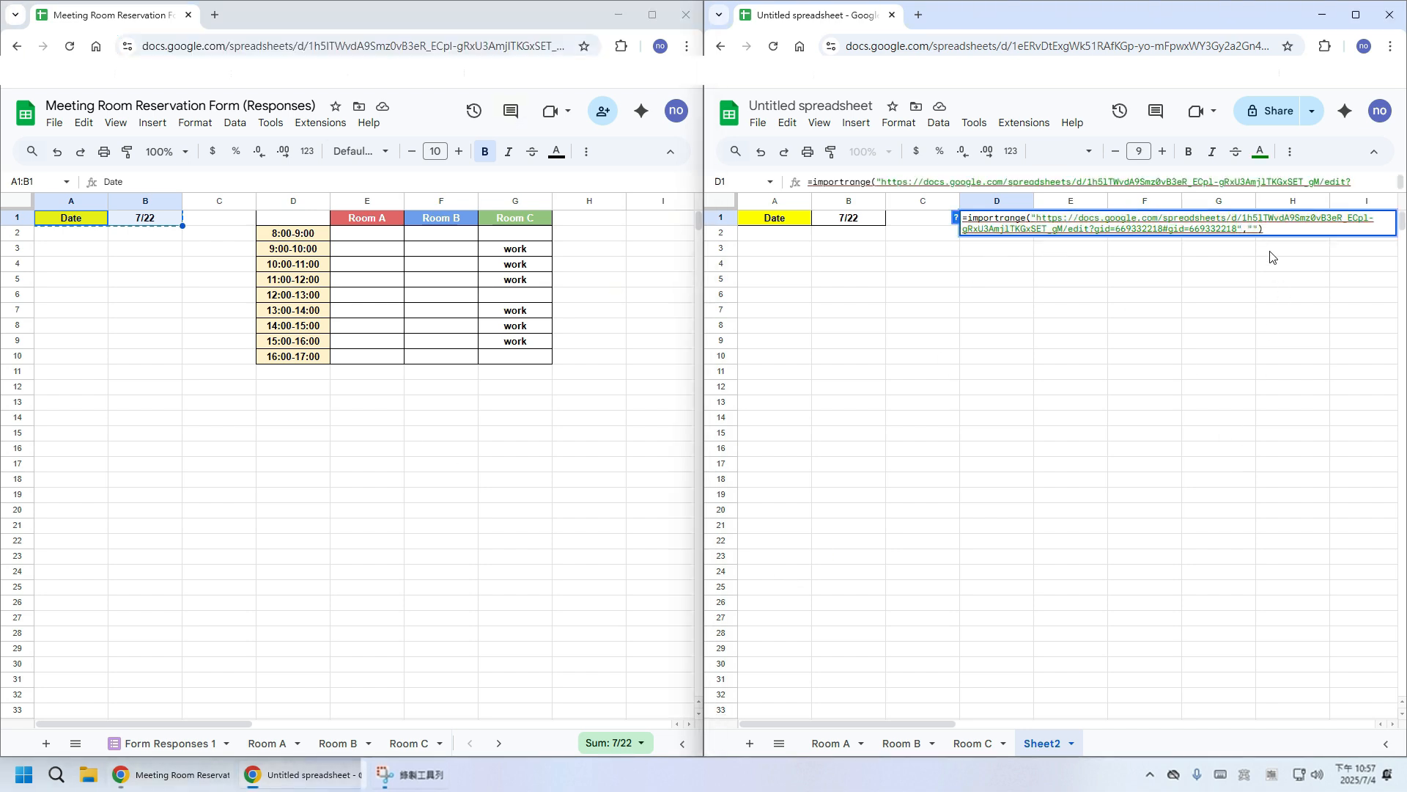
Complete the IMPORTRANGE formula in D1 with the range "sheet5!d1:g10".
left_click(1256, 229)
type("sheet")
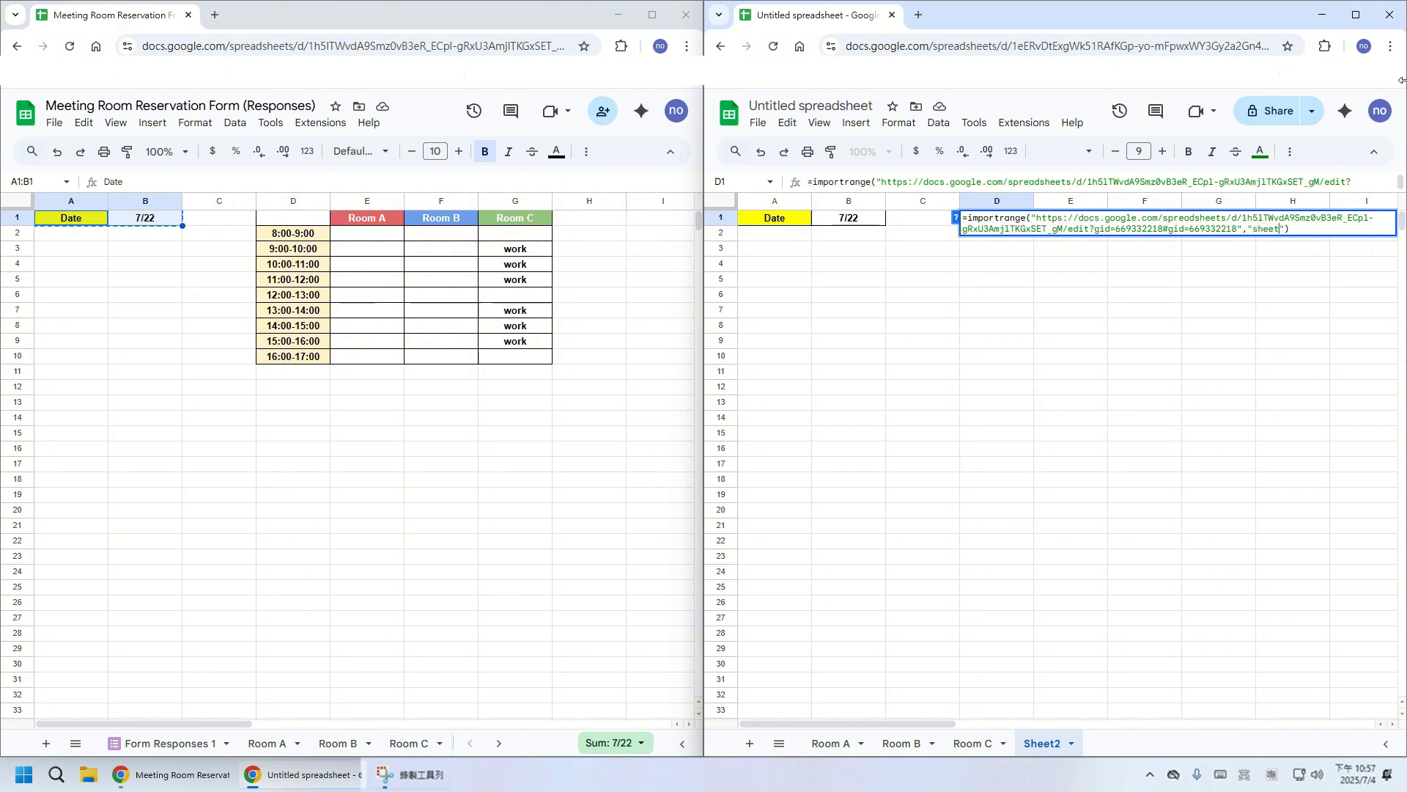
type("5!d1:g10")
key("Return")
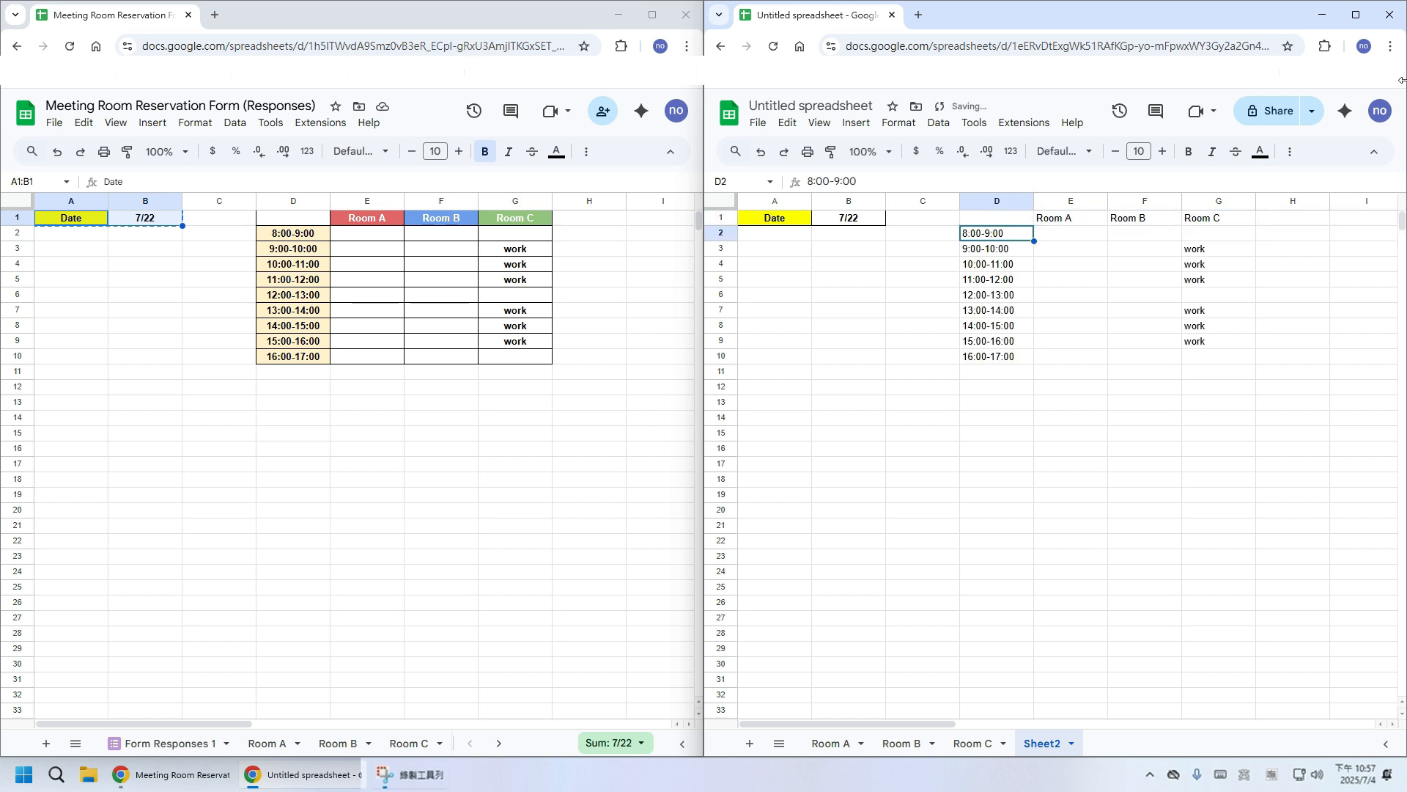
Set the date in B1 of Sheet2 to 7/17/2025.
left_click(848, 217)
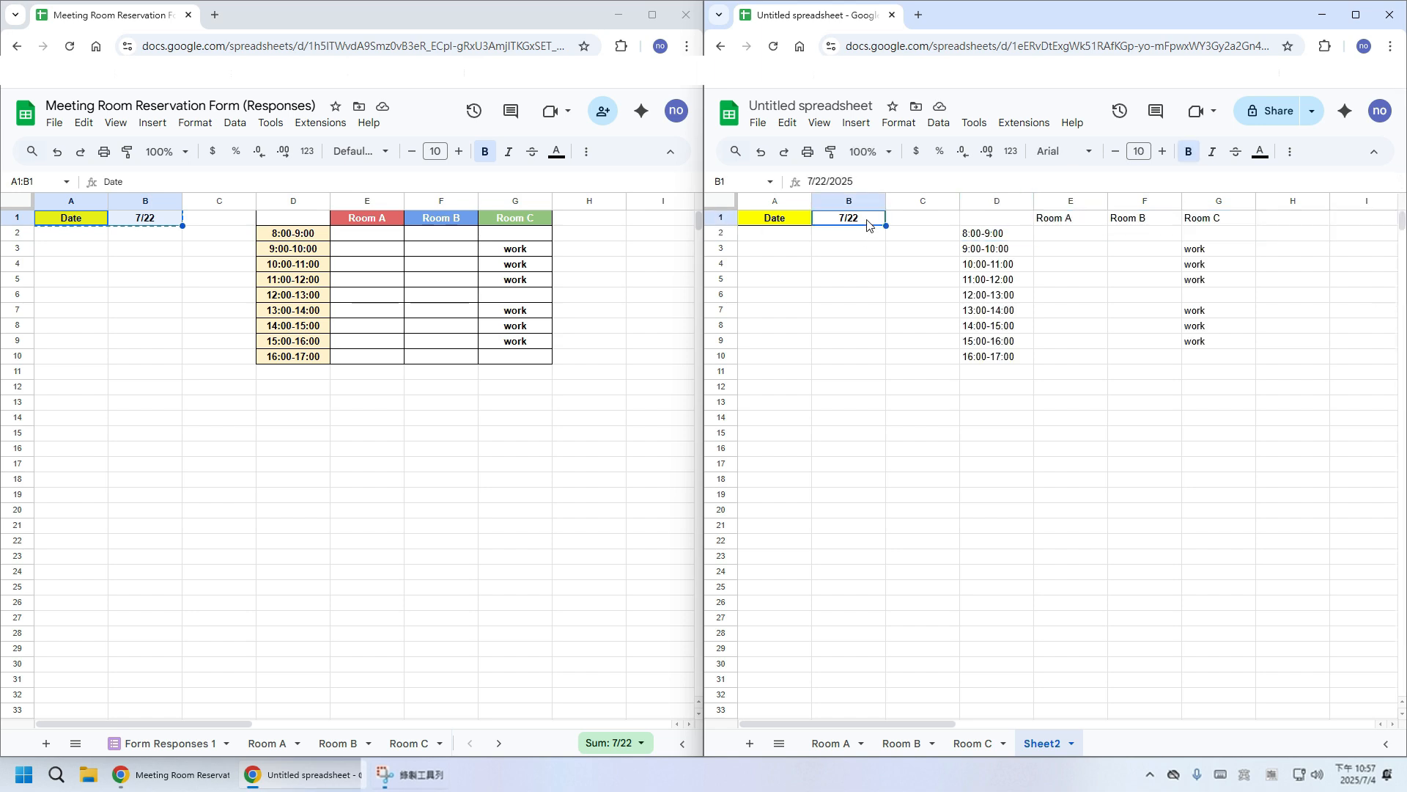
double_click(848, 218)
left_click(871, 328)
Clear the date in B1 of Sheet5 in the responses spreadsheet.
left_click(165, 221)
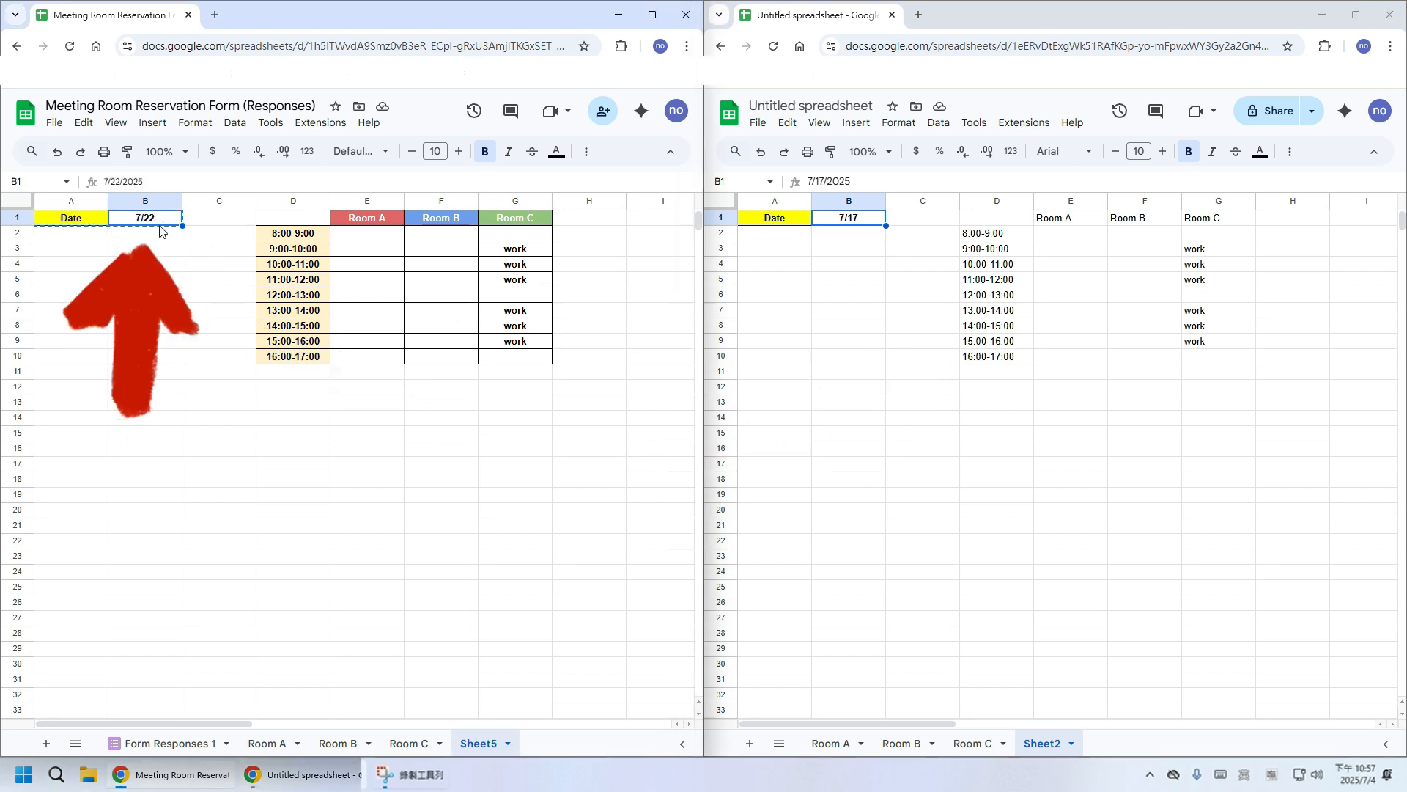
double_click(165, 222)
key("ctrl+a")
key("BackSpace")
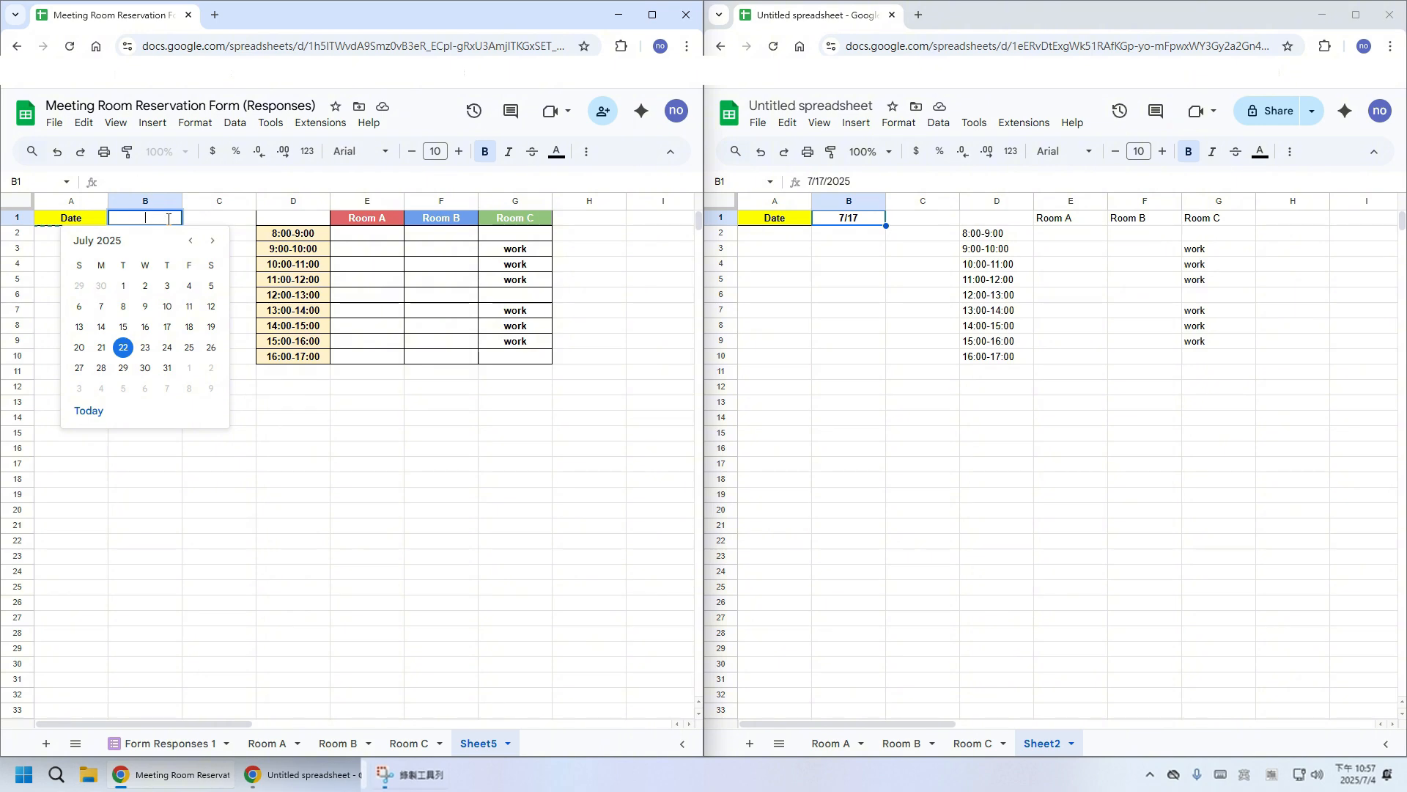
key("Return")
Enter an IMPORTRANGE formula in B1 of Sheet5, using the untitled spreadsheet's URL as the first quoted argument.
left_click(168, 220)
type("=im")
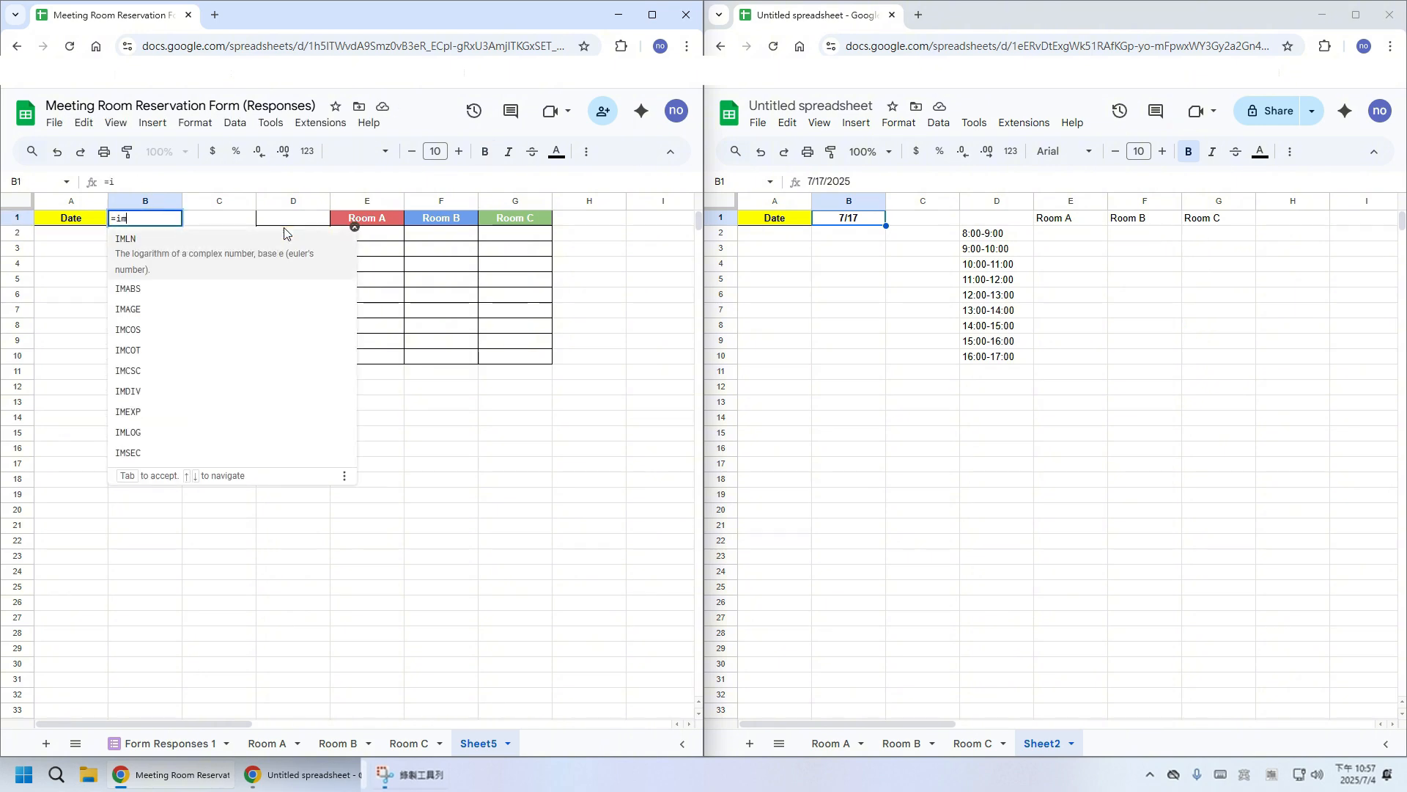
type("portrange(\"\",\"\")")
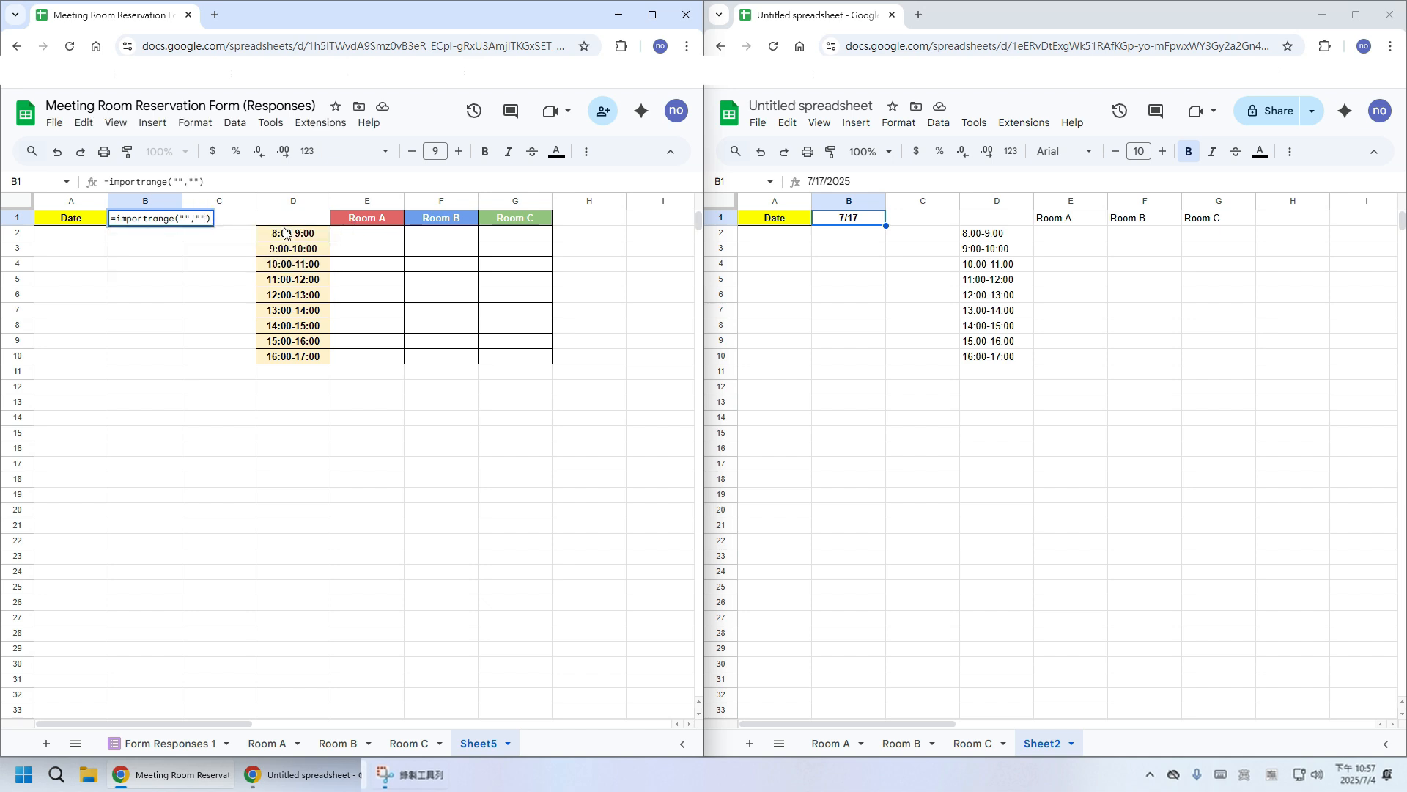
left_click(1020, 49)
key("ctrl+c")
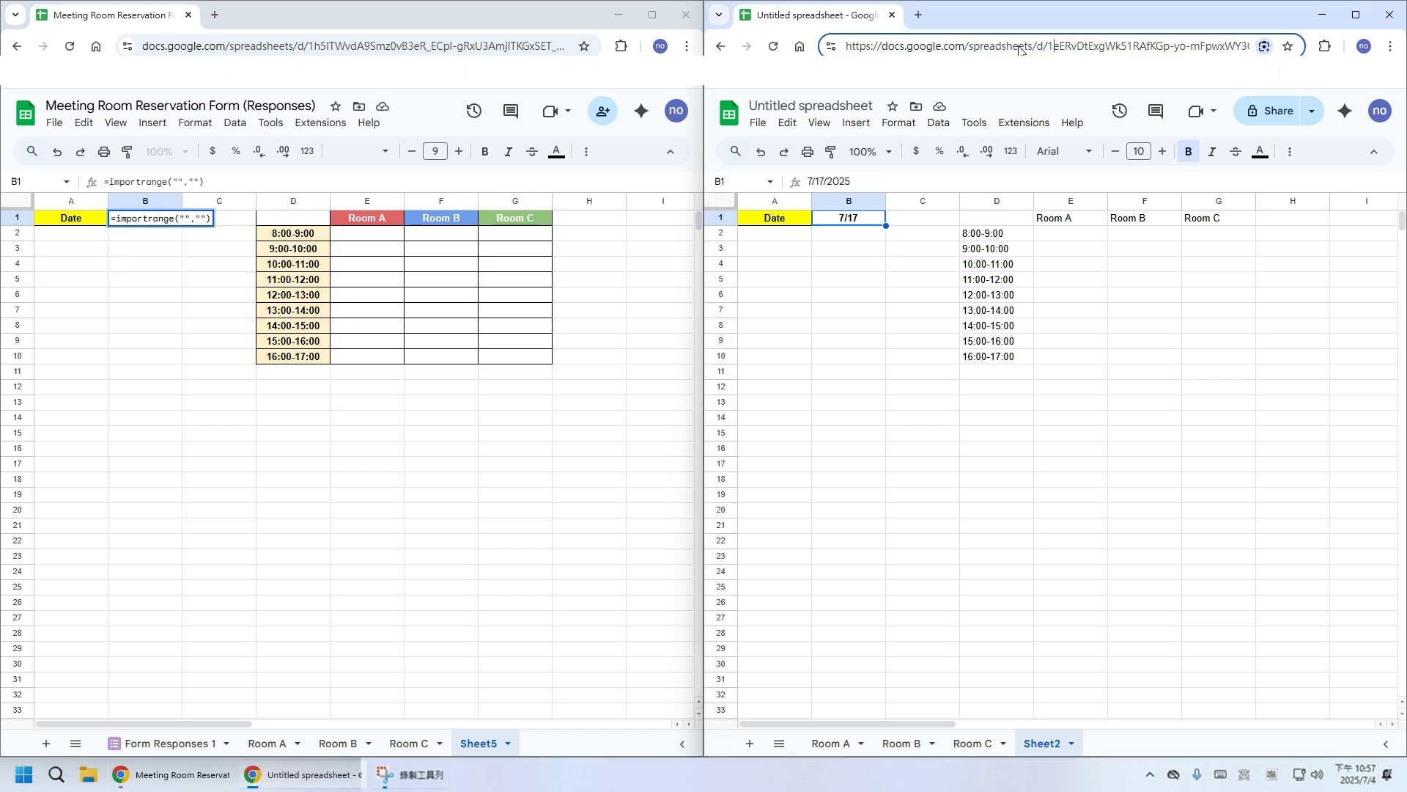
left_click(185, 218)
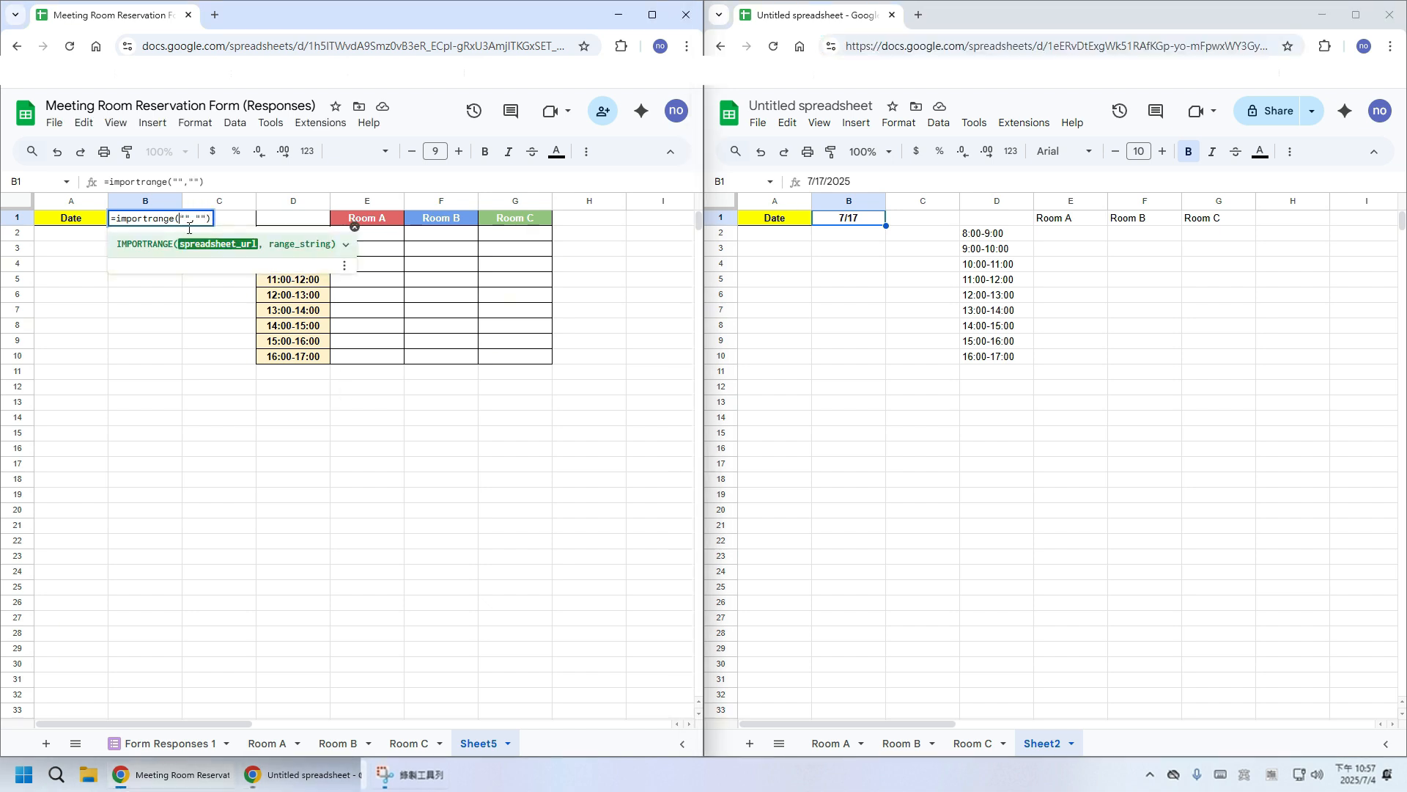
key("ctrl+v")
Complete the IMPORTRANGE formula in B1 with the range "sheet2!B1", and allow access to the source spreadsheet.
left_click(280, 231)
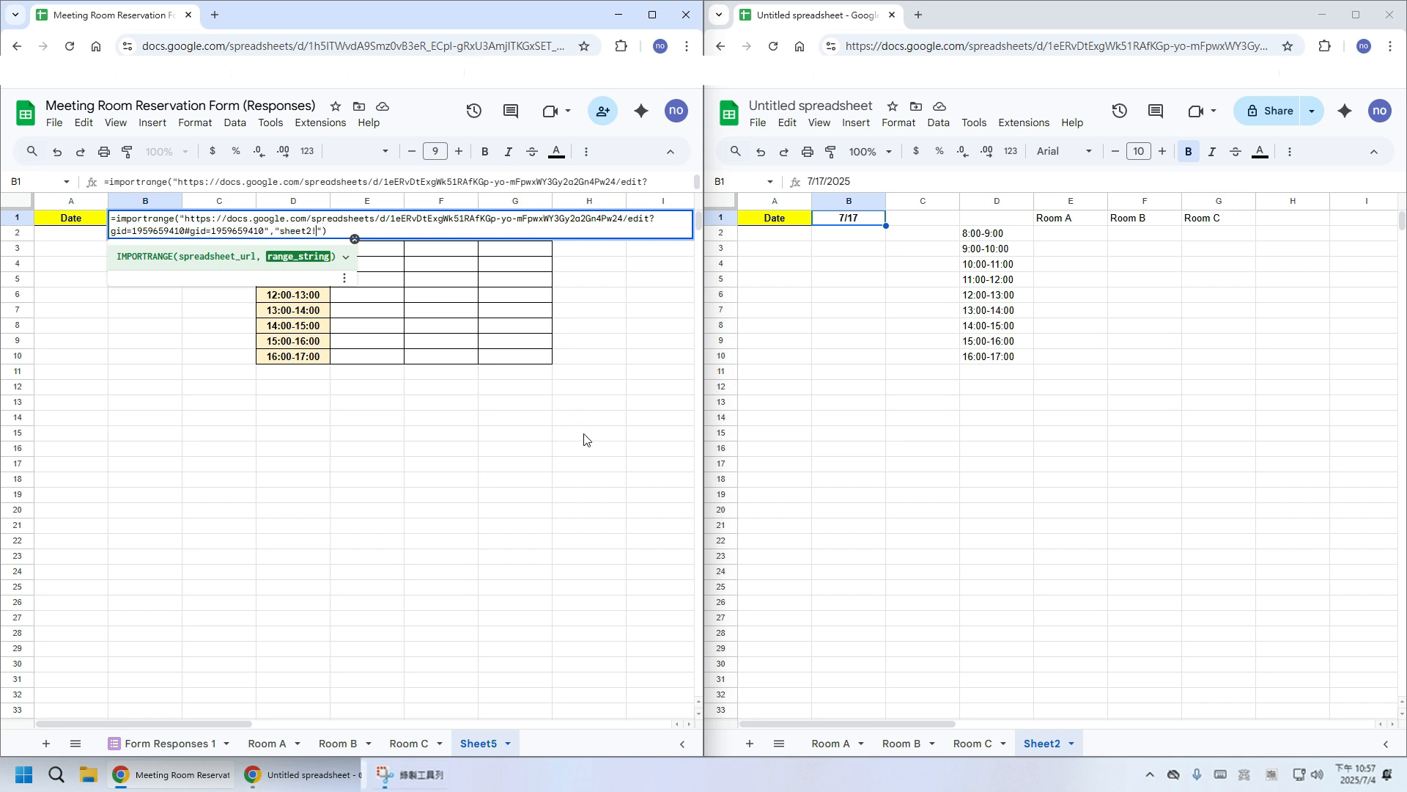
type("sheet2!B1")
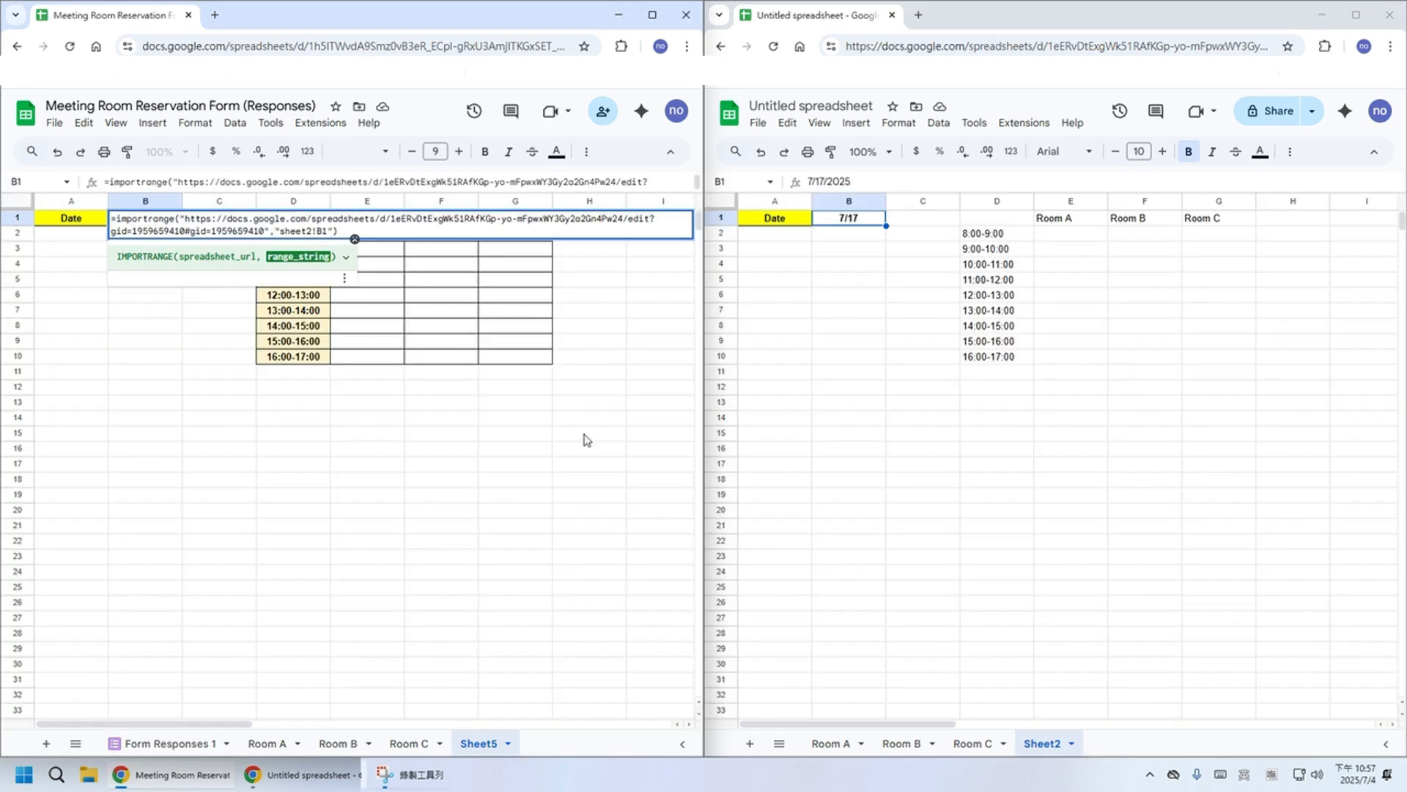
key("Return")
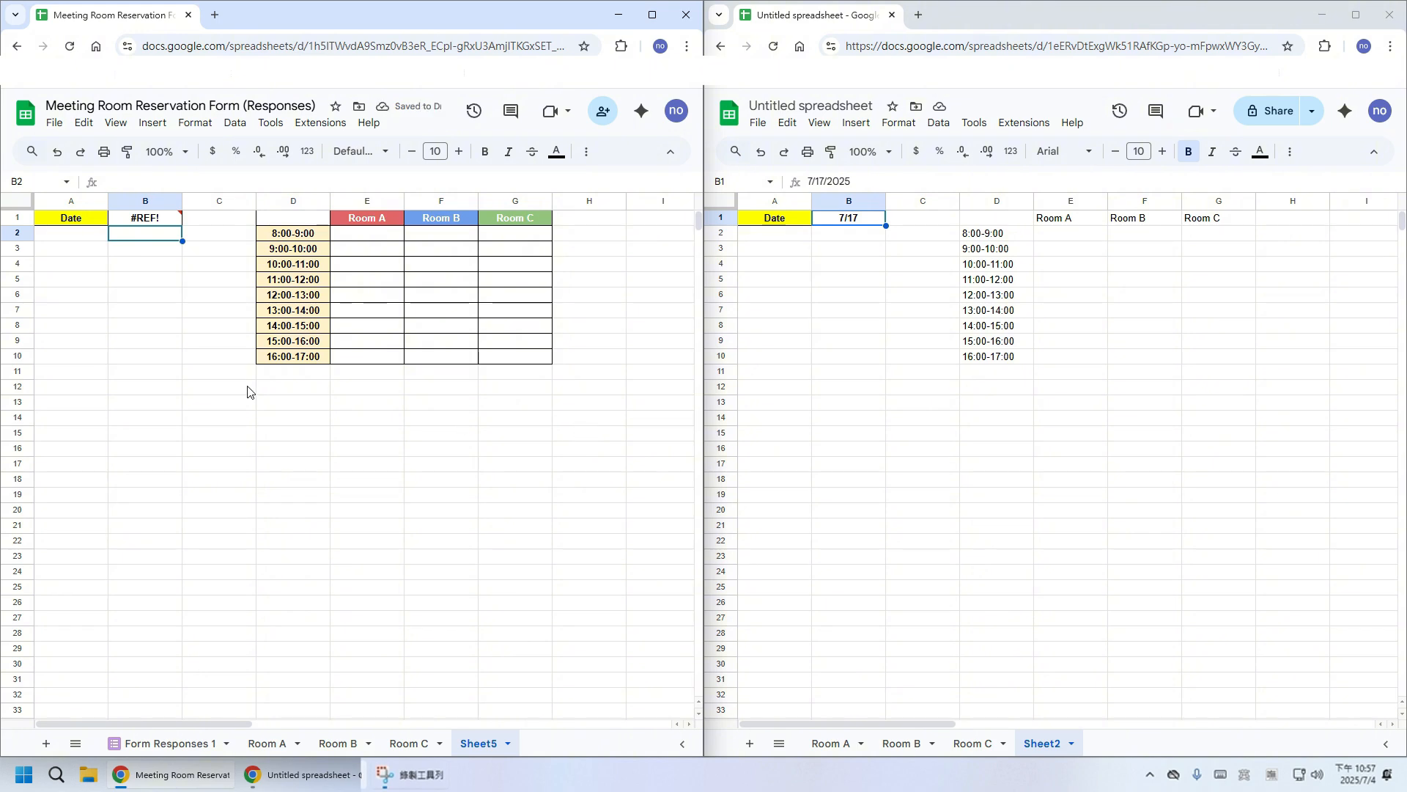
left_click(152, 220)
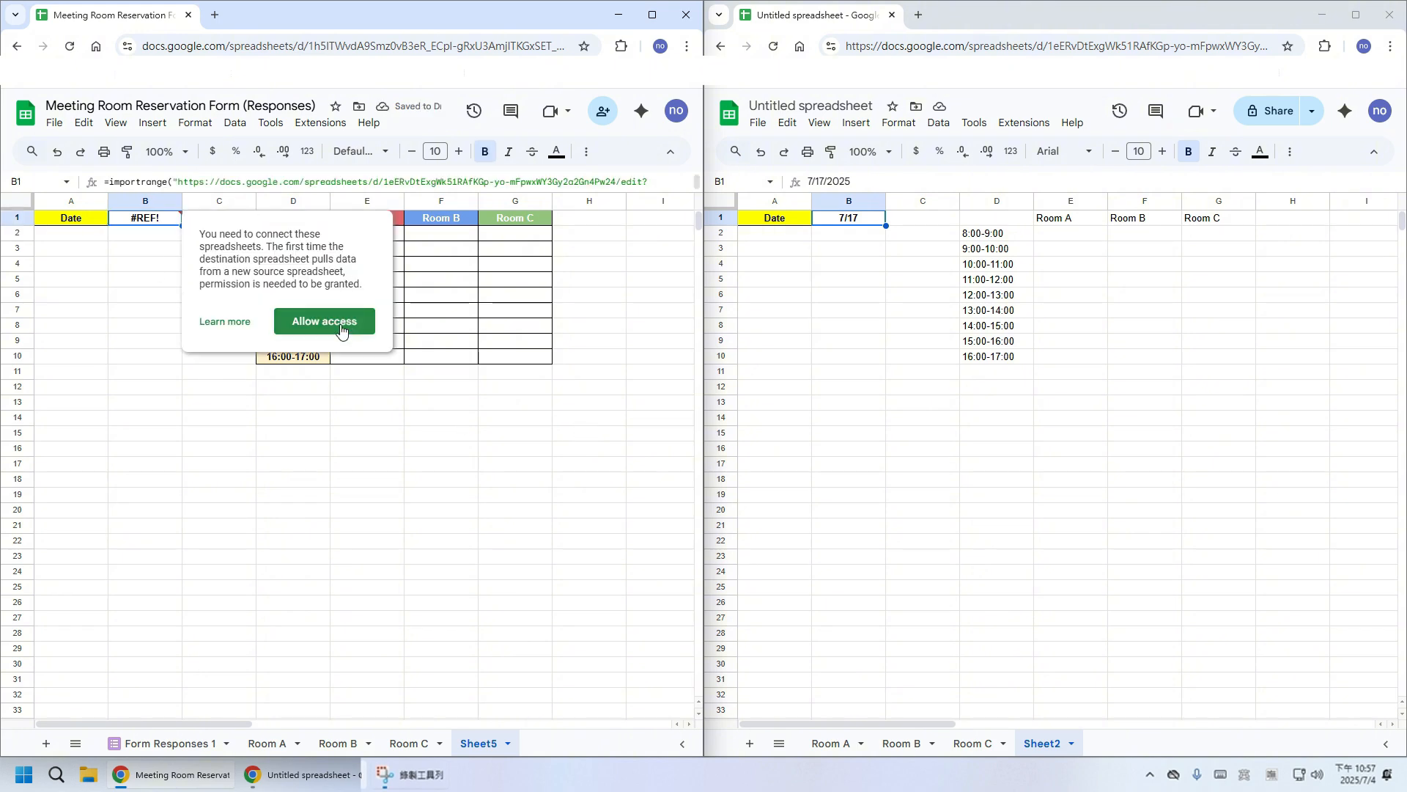
left_click(337, 330)
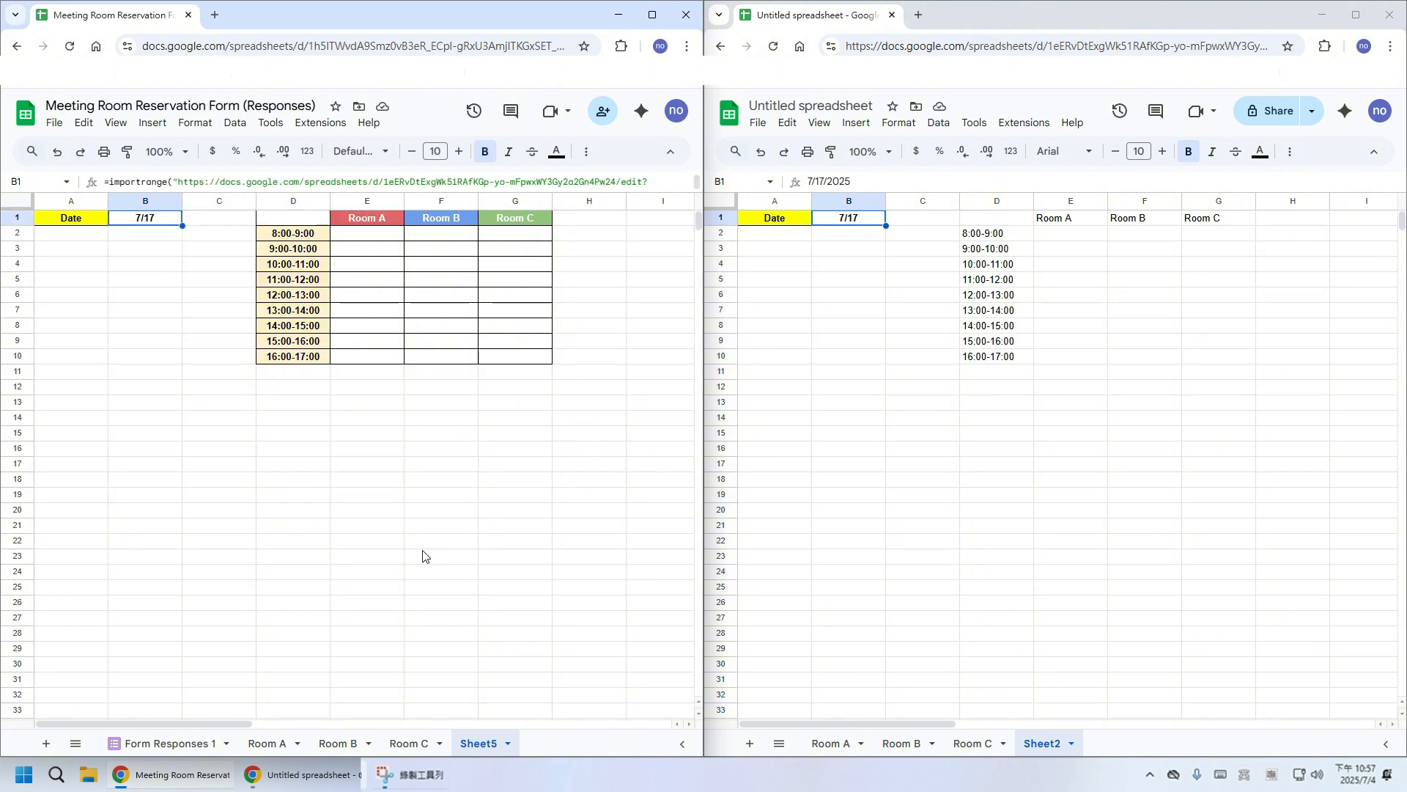
Test the linked date by setting B1 of the untitled spreadsheet's Sheet2 to 7/10/2025 and then to 7/22/2025.
left_click(867, 224)
double_click(867, 220)
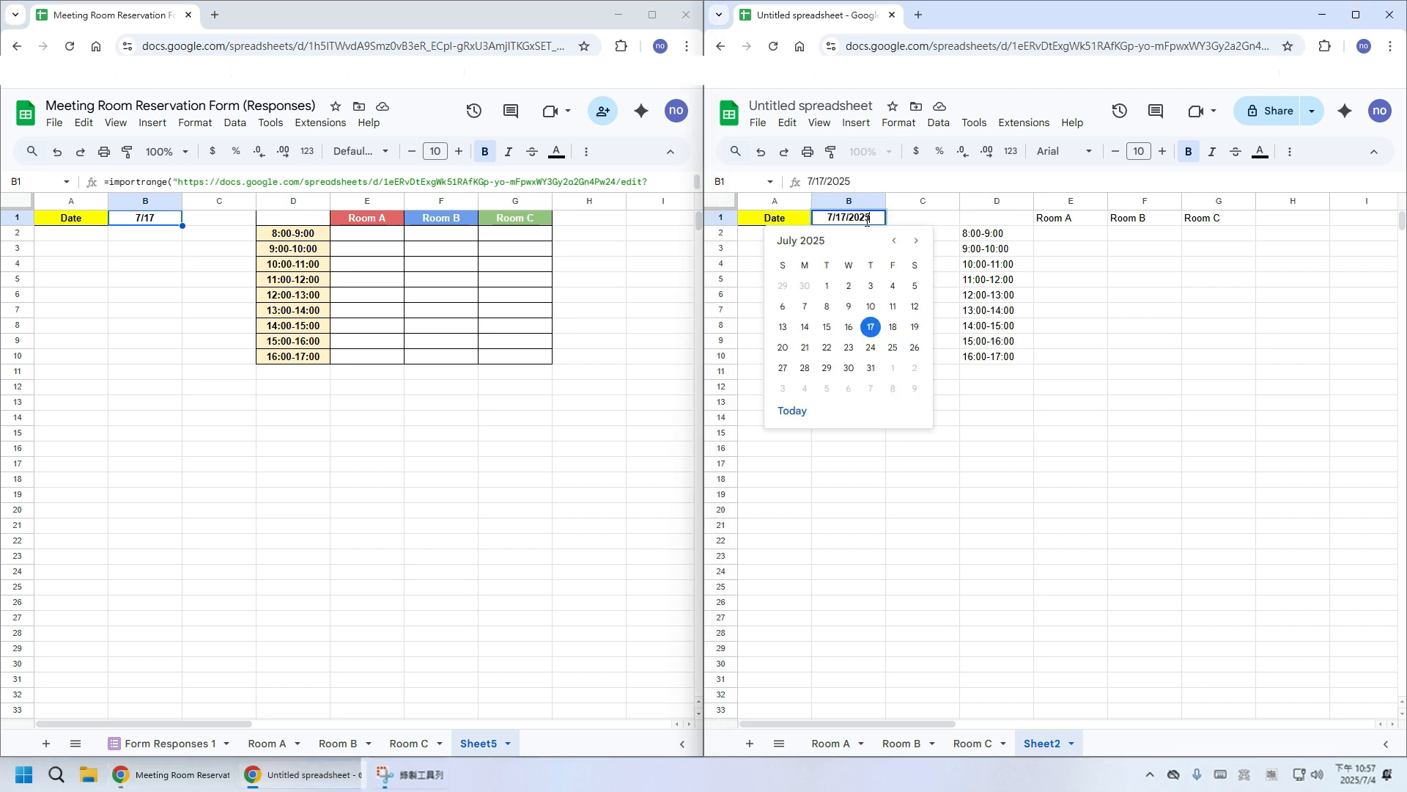
left_click(869, 308)
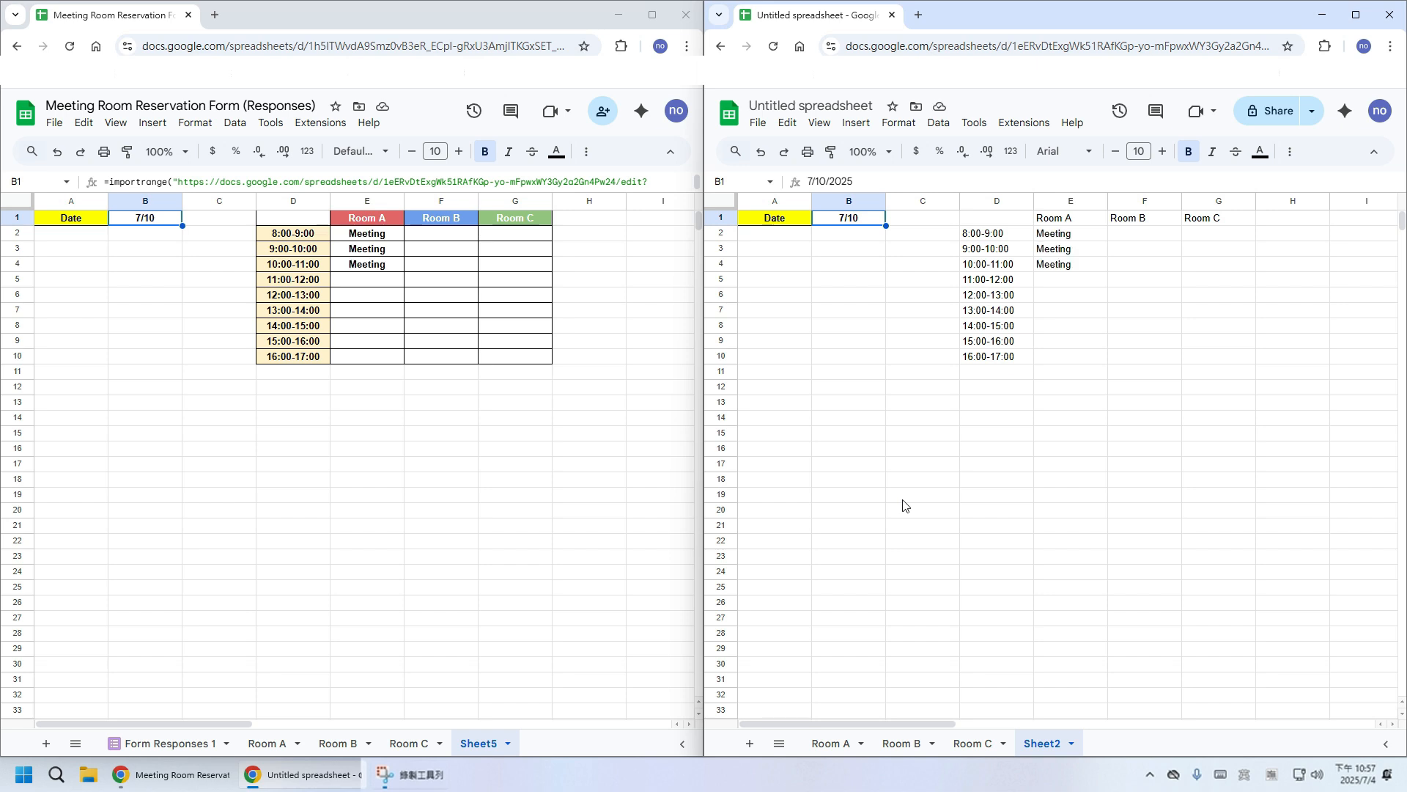
double_click(849, 217)
left_click(820, 349)
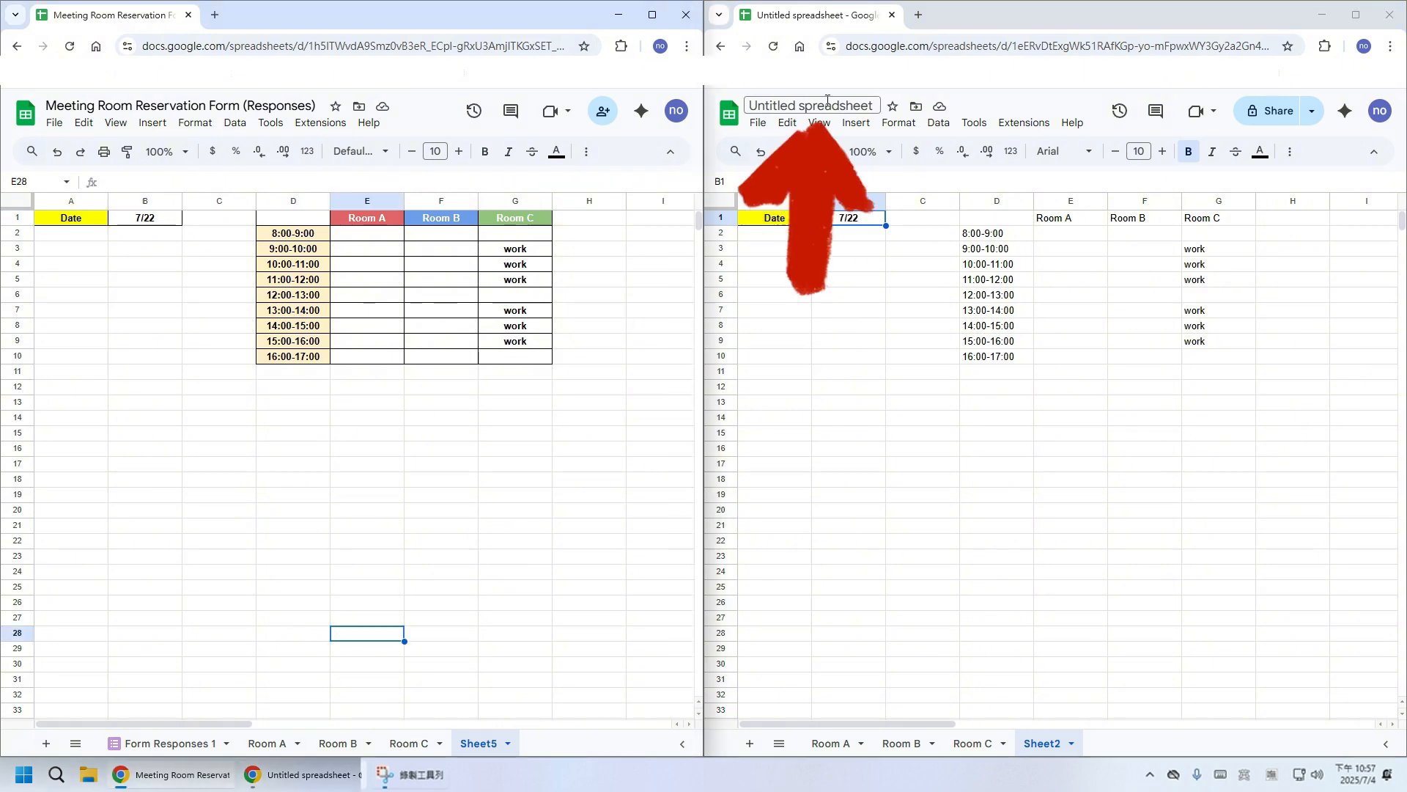
Rename the untitled spreadsheet as "Meeting Room Reservation Form For Customers".
left_click(821, 106)
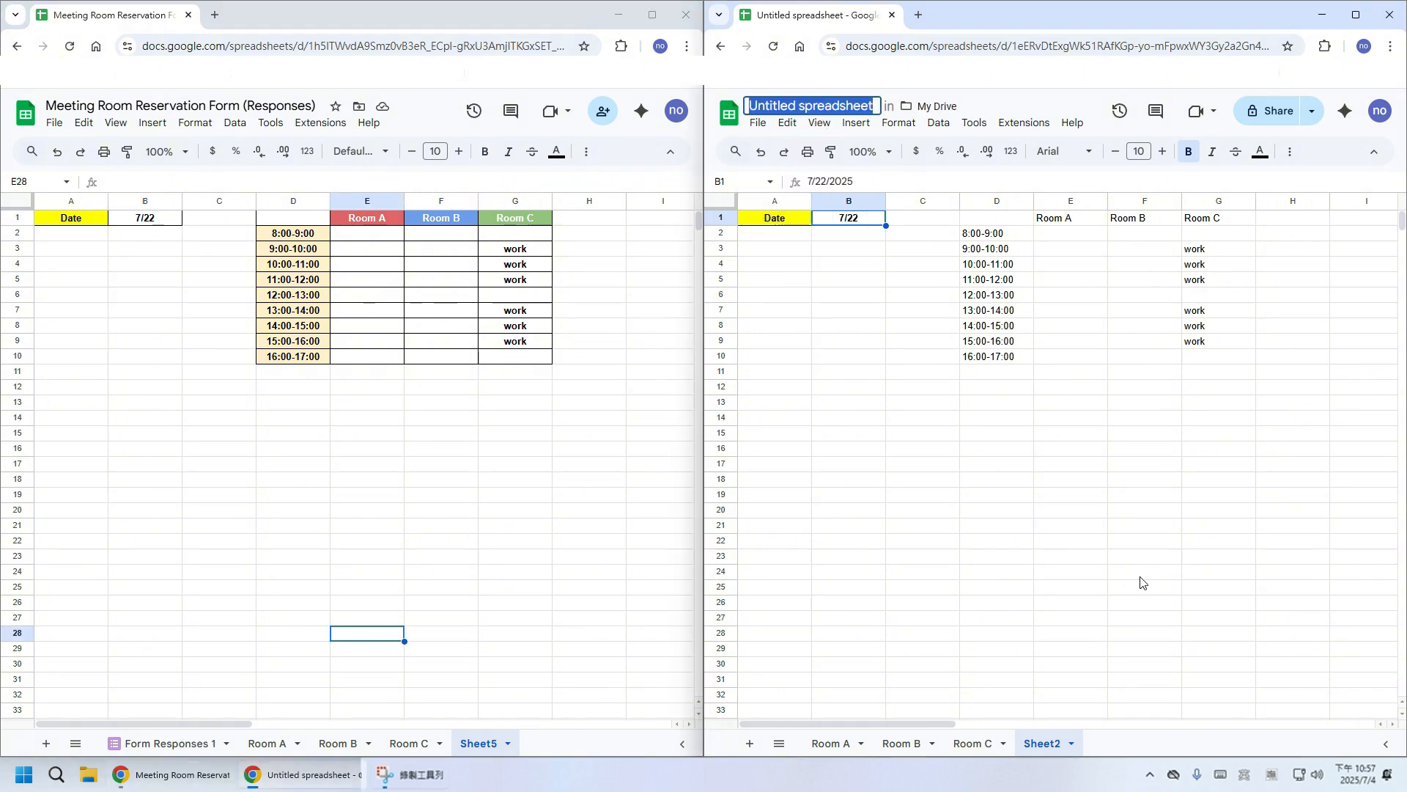
type("Meeting Room Reserva")
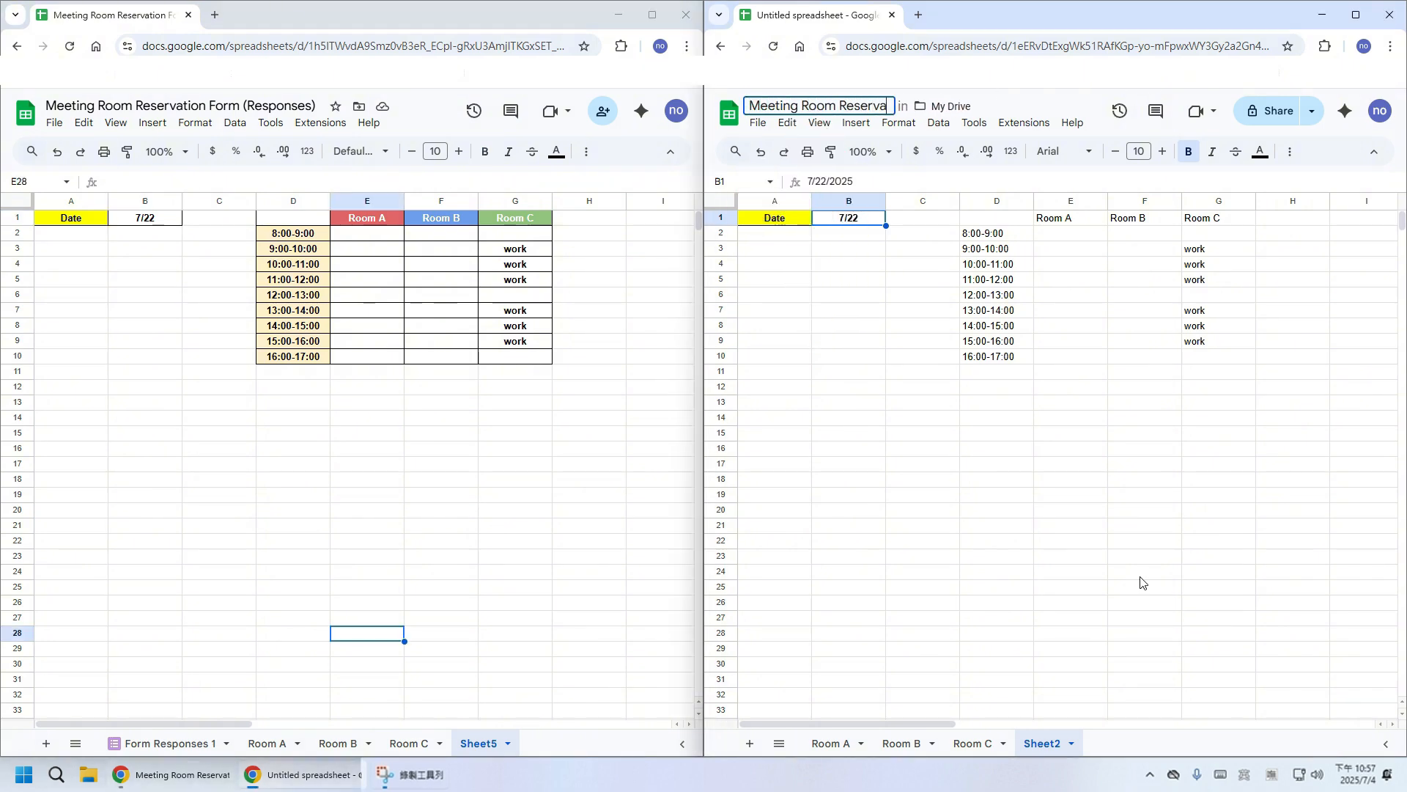
type("tion Form For Customers")
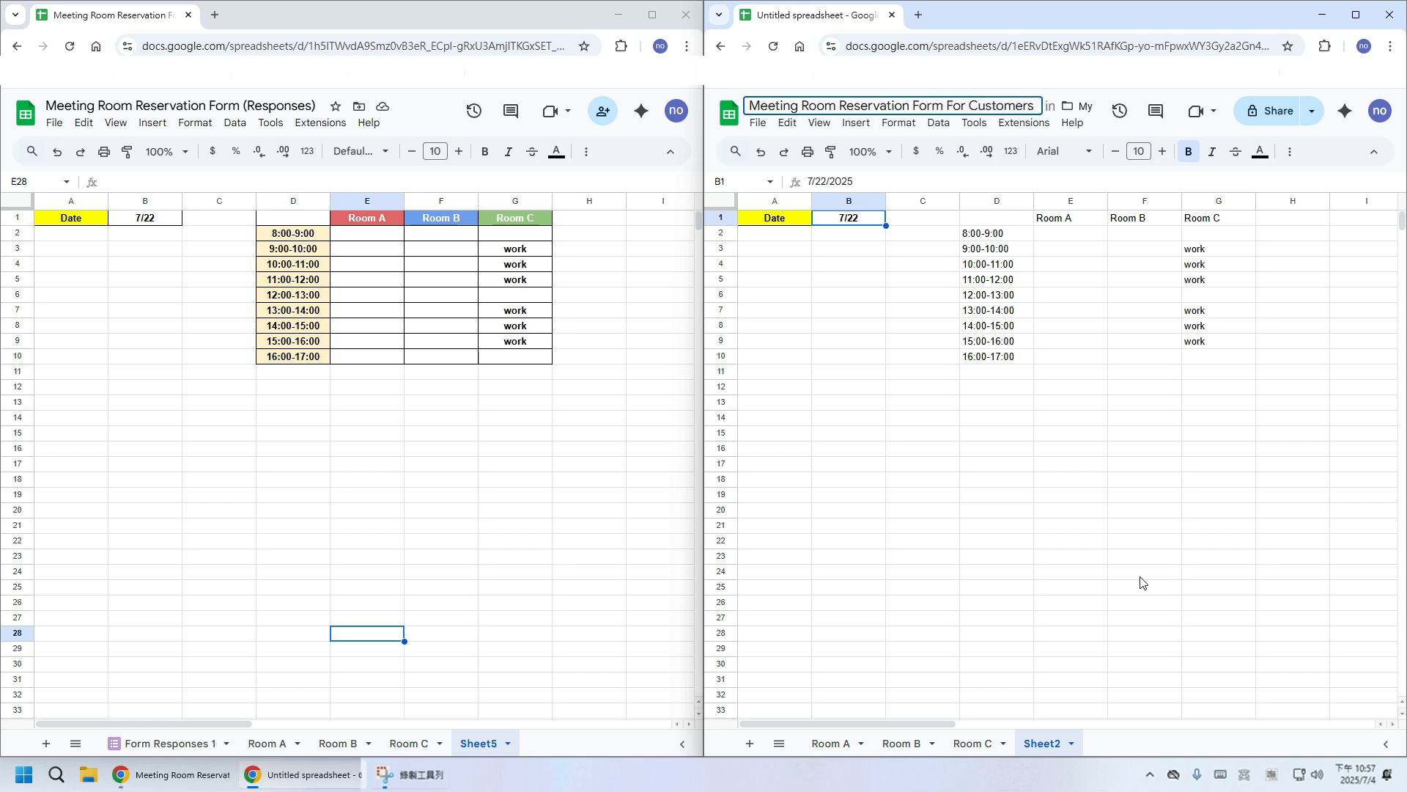
key("Return")
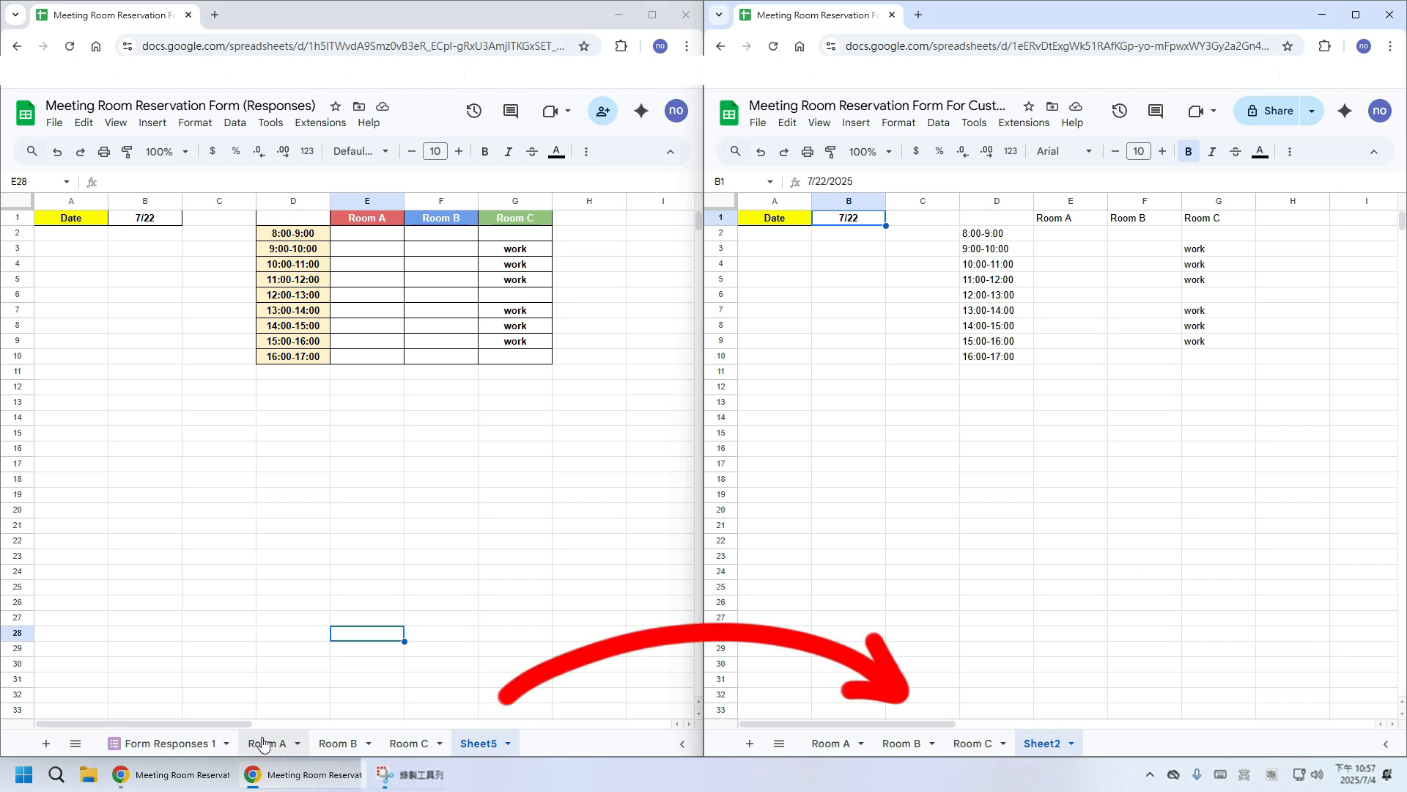
Copy the Room A, Room B, Room C and Sheet5 sheets from the responses file into the existing customer spreadsheet.
left_click(263, 742)
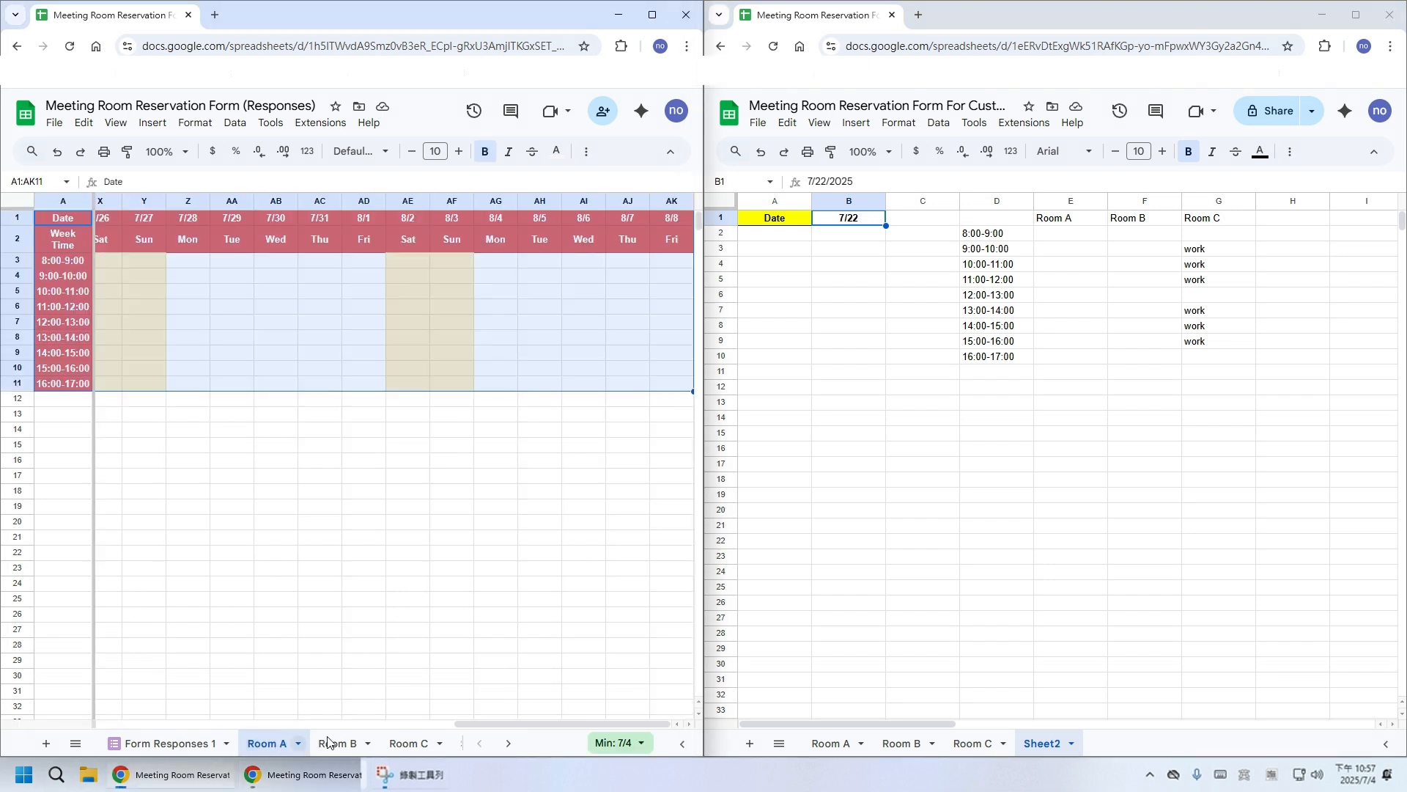
left_click(507, 742)
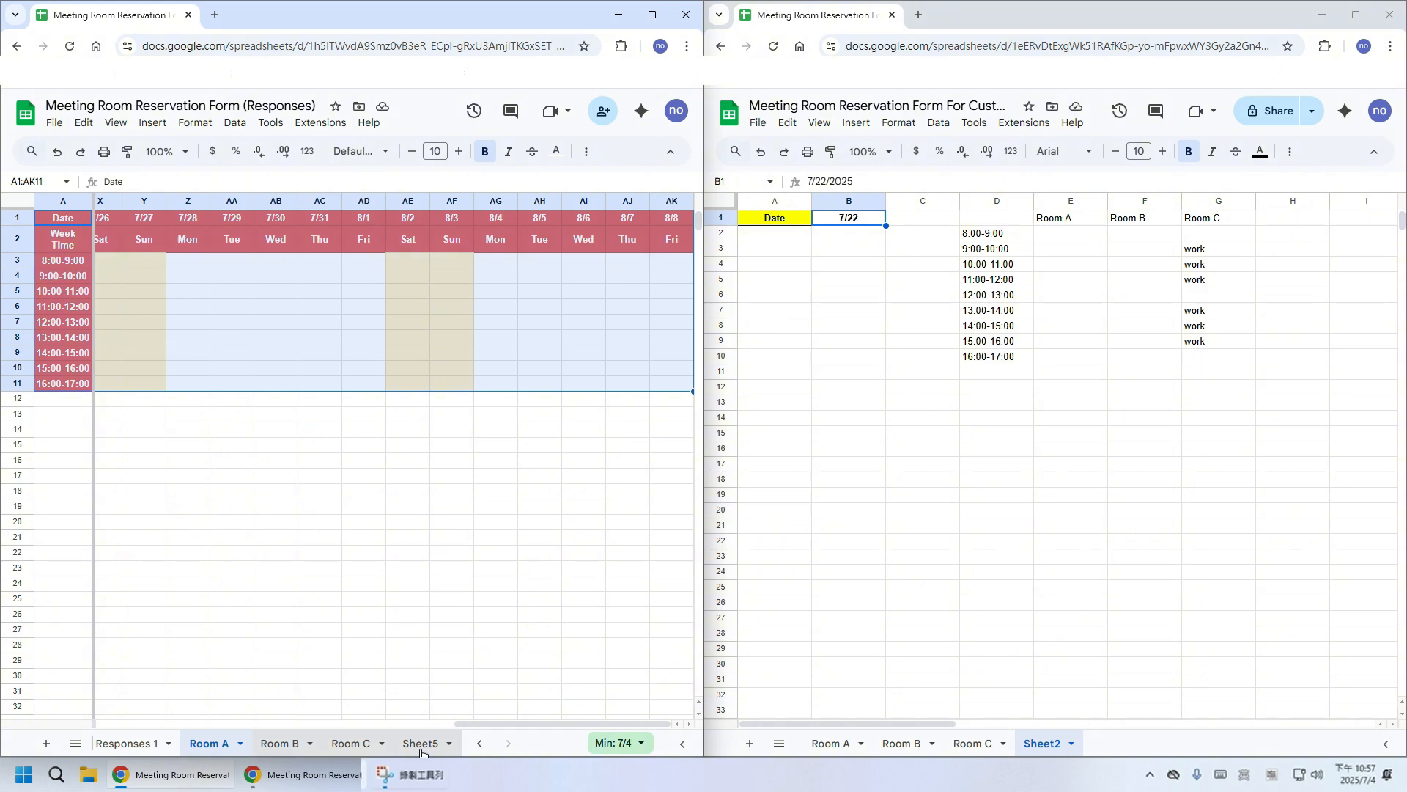
left_click(239, 742)
mouse_move(299, 546)
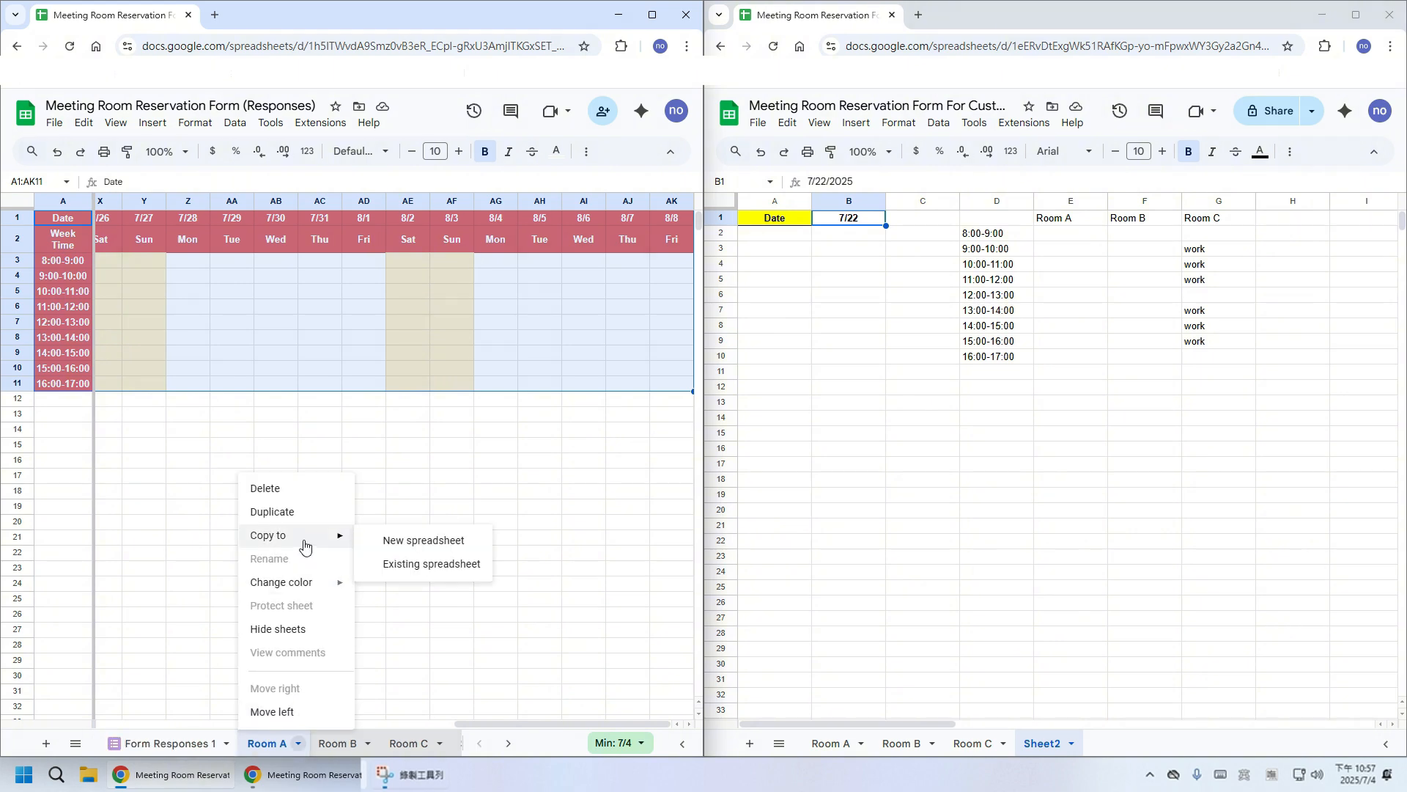
left_click(423, 565)
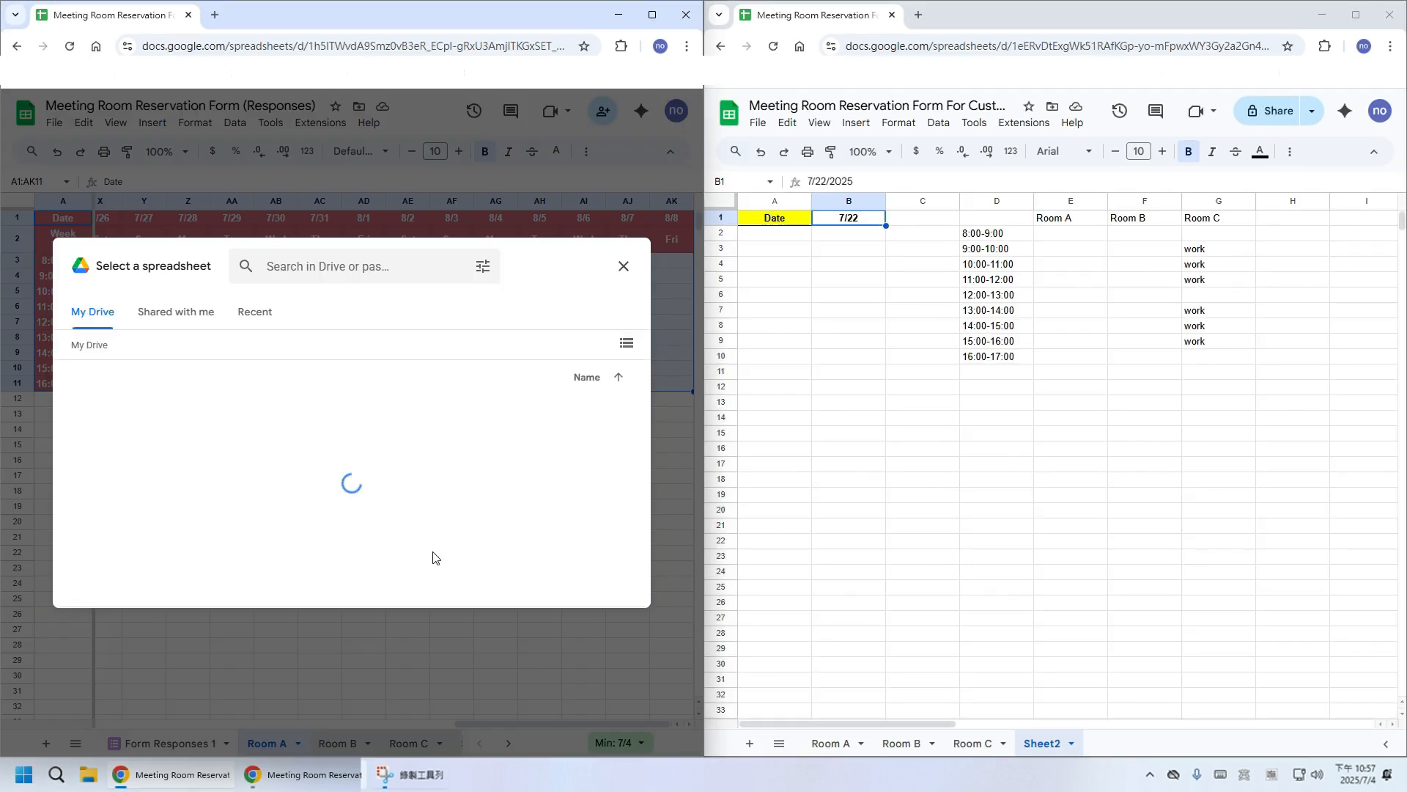
left_click(626, 344)
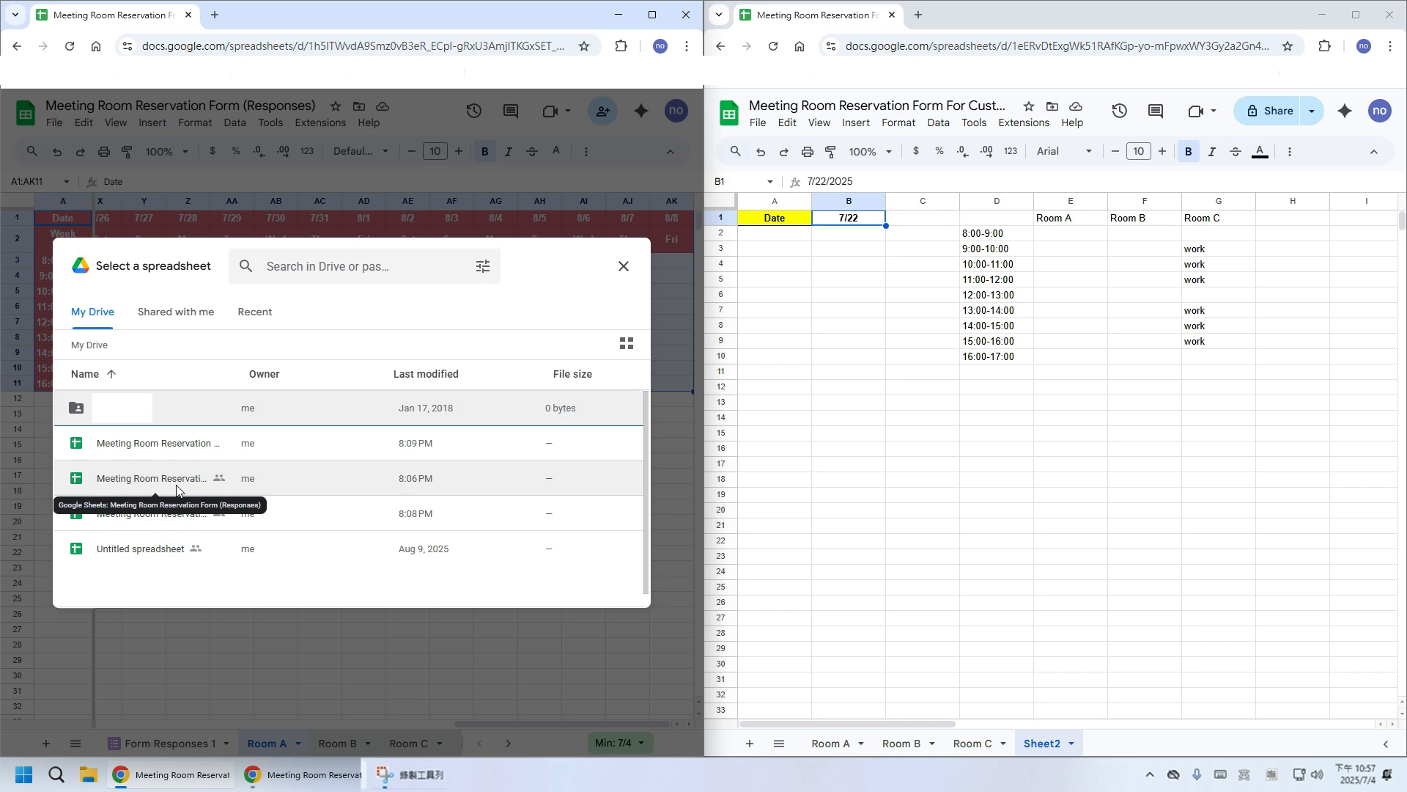
double_click(162, 516)
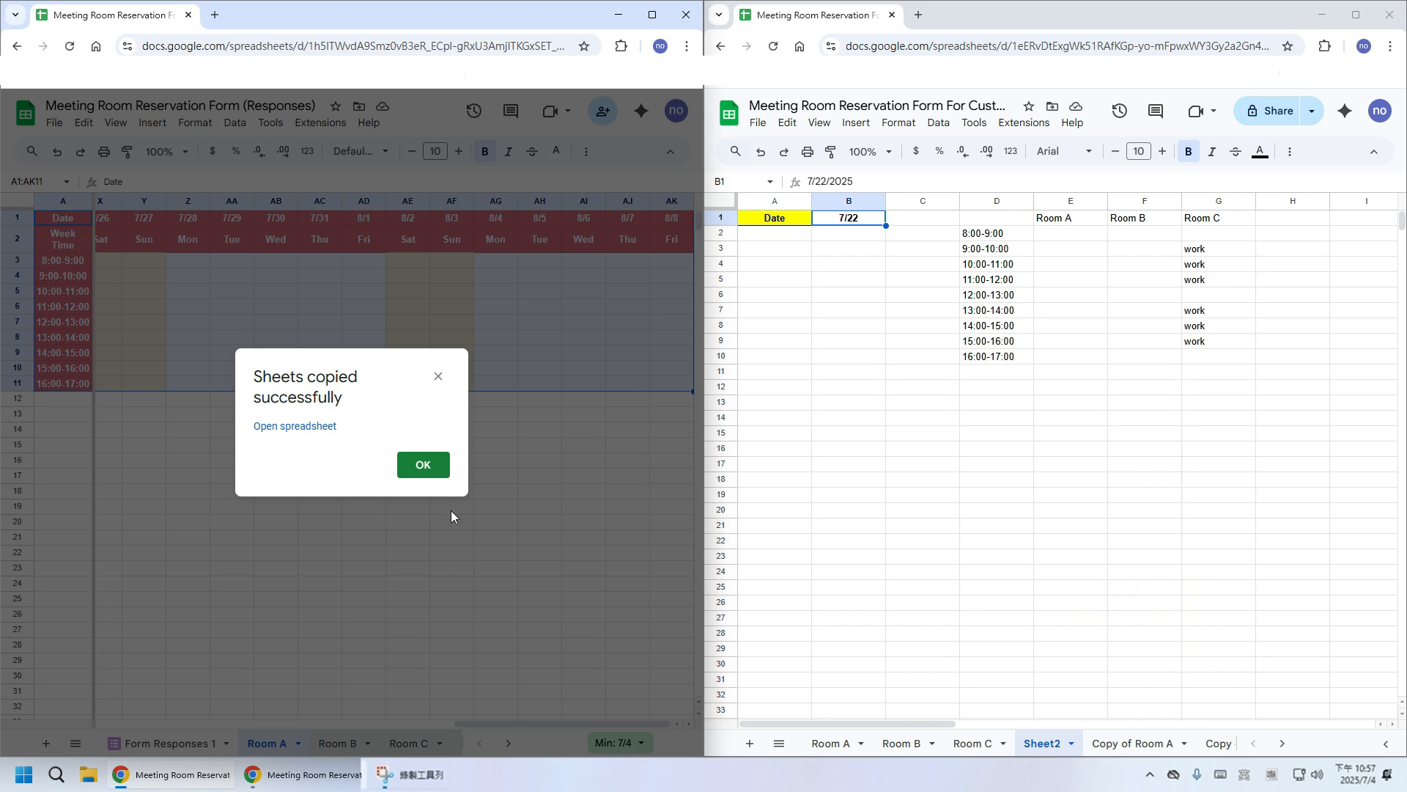
left_click(423, 464)
Apply the formatting of the entire Copy of Room A sheet to the Room A sheet of the customer spreadsheet.
left_click(1355, 14)
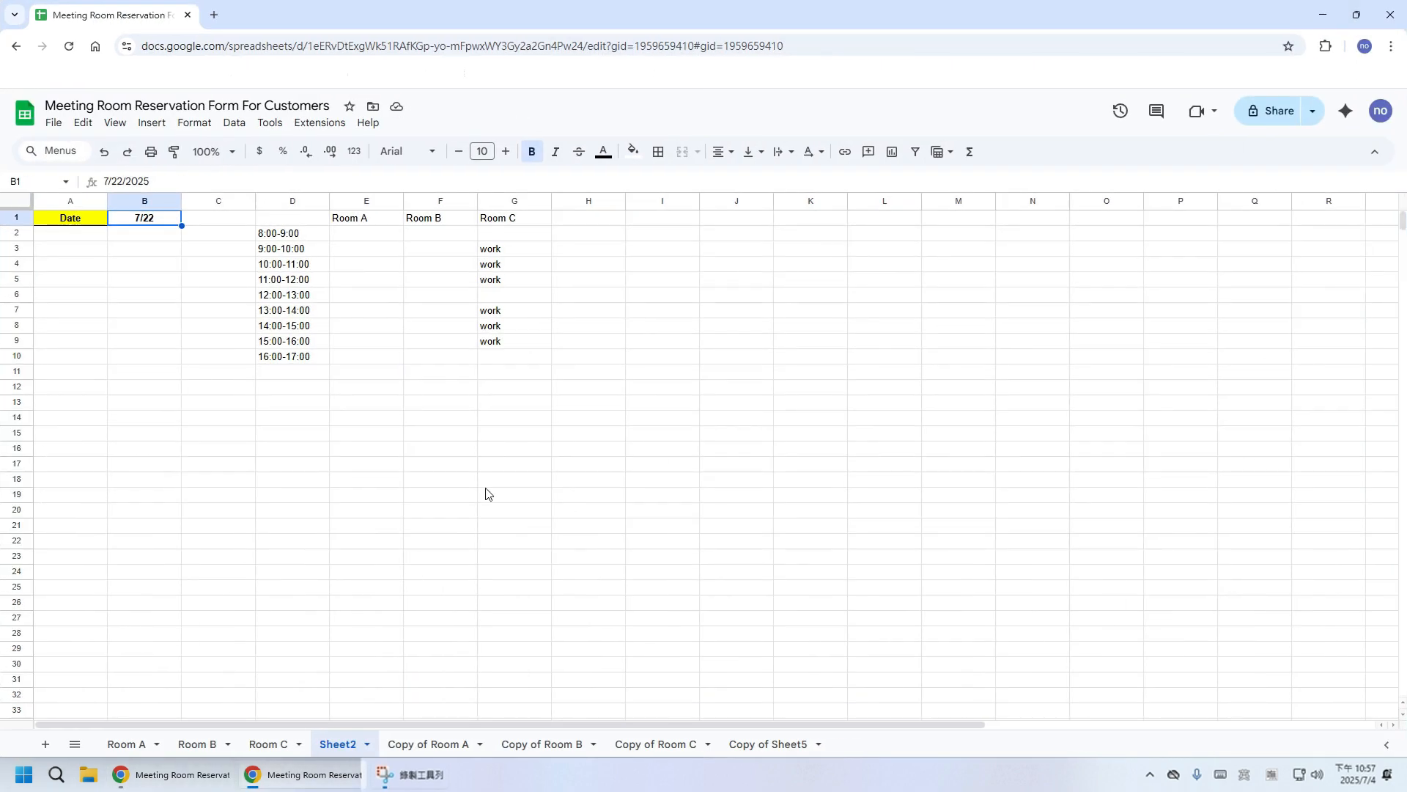
left_click(404, 744)
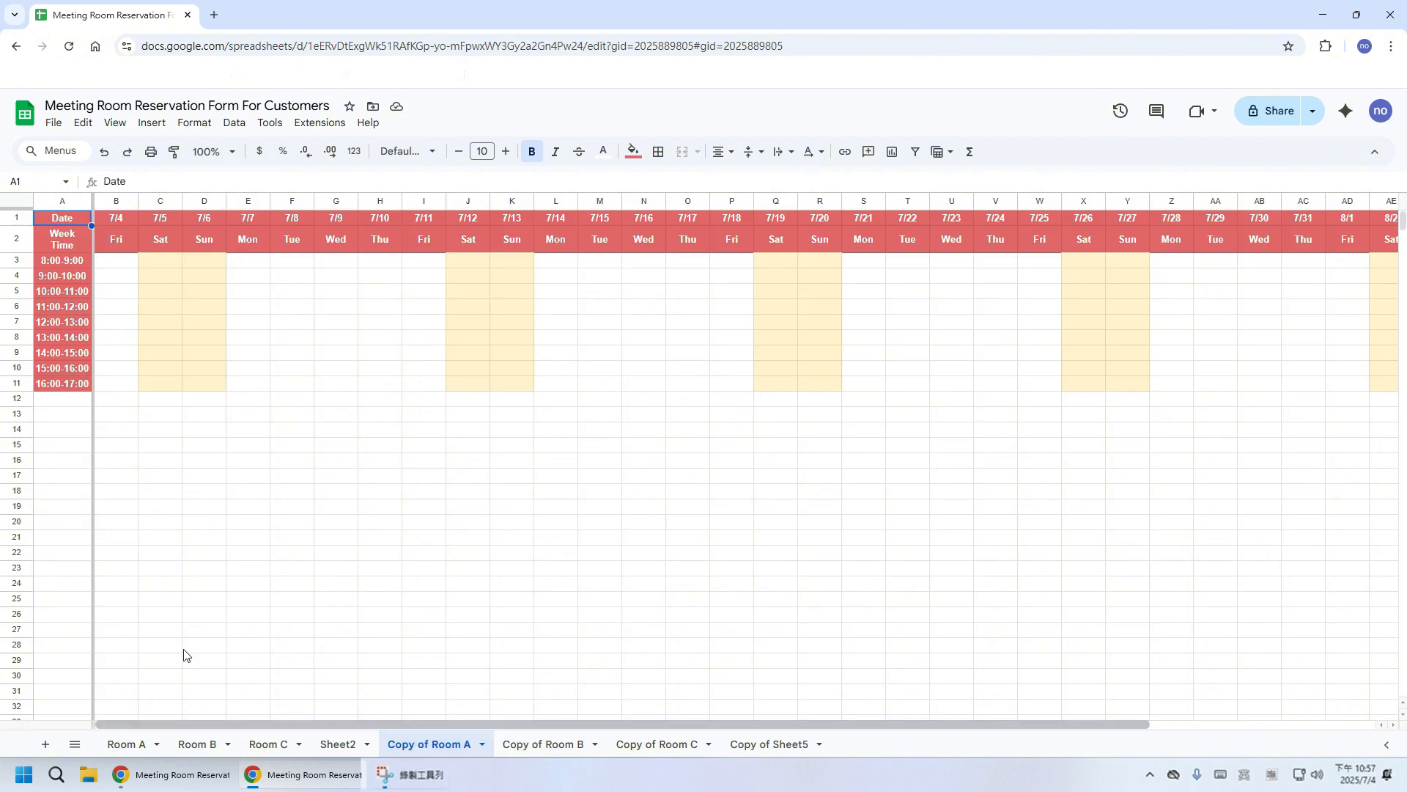
left_click(22, 205)
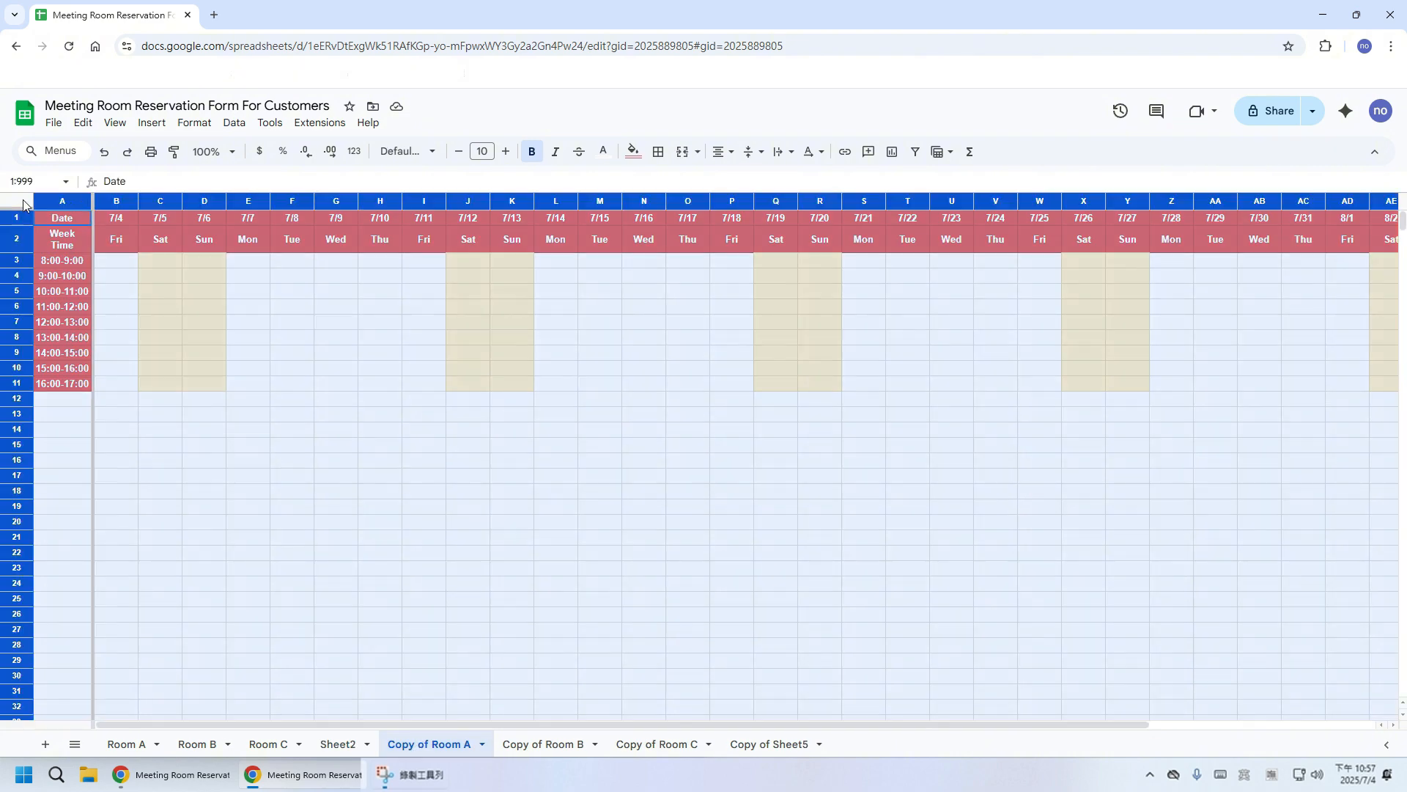
left_click(173, 156)
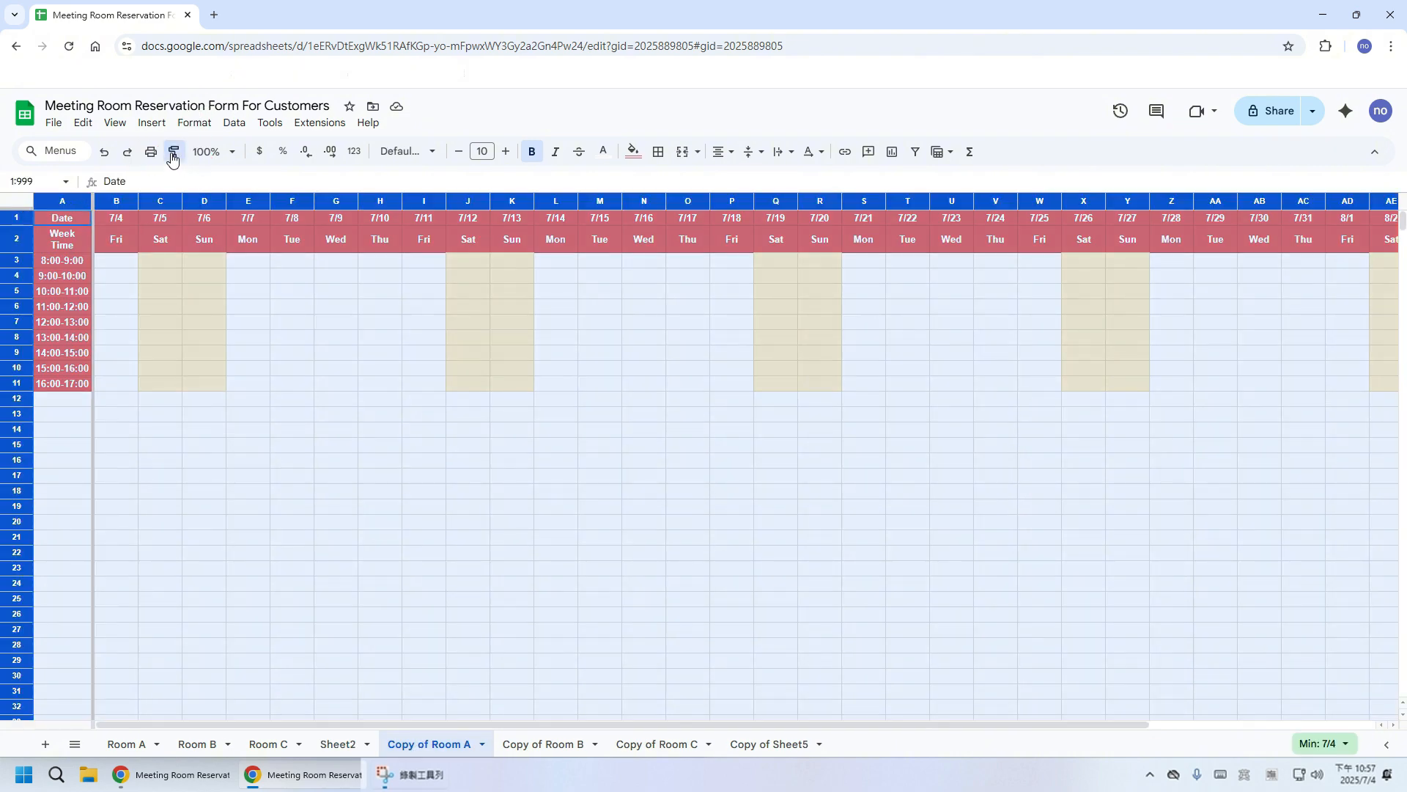
left_click(125, 744)
left_click(6, 201)
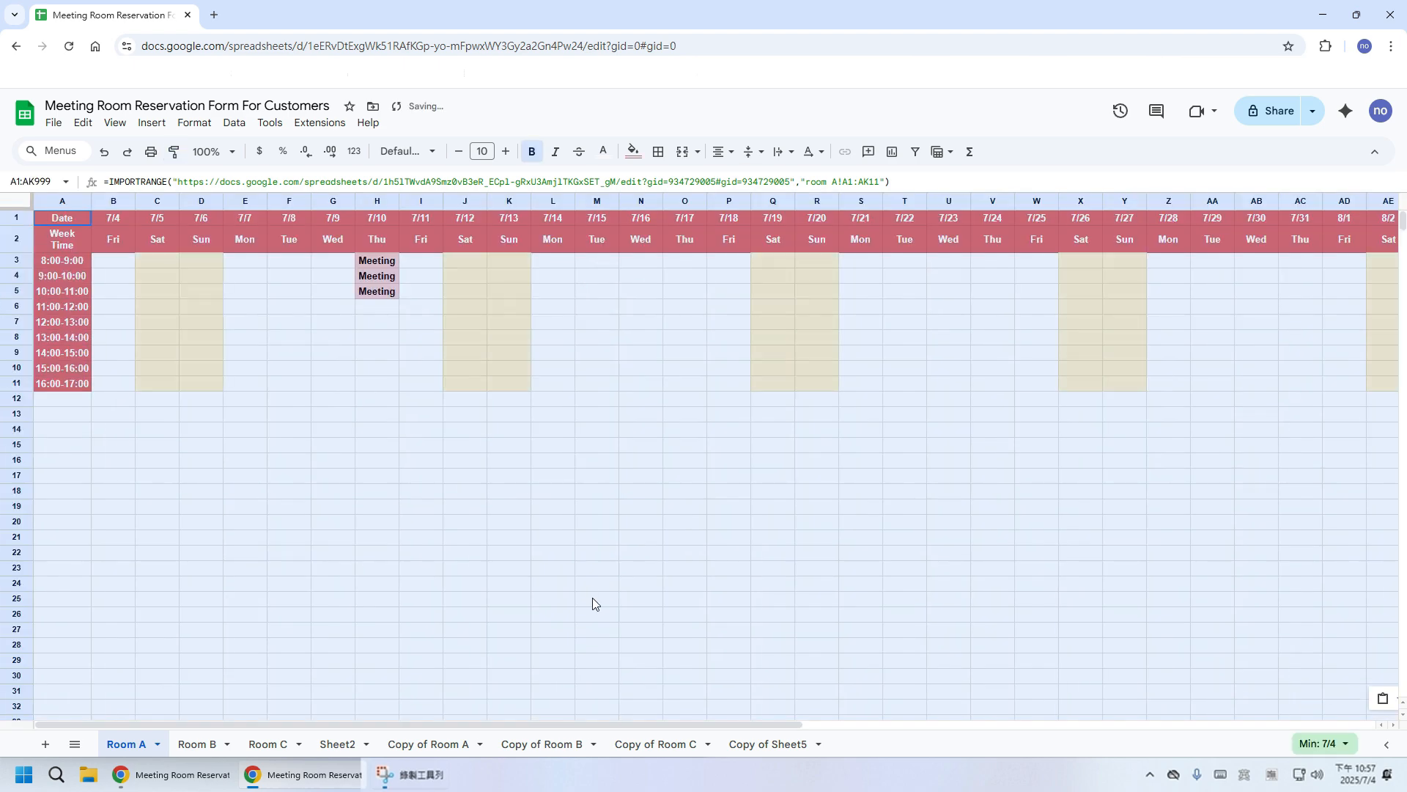
Apply the formatting of the entire Copy of Room B sheet to the Room B sheet.
left_click(546, 744)
left_click(17, 202)
left_click(174, 151)
left_click(197, 744)
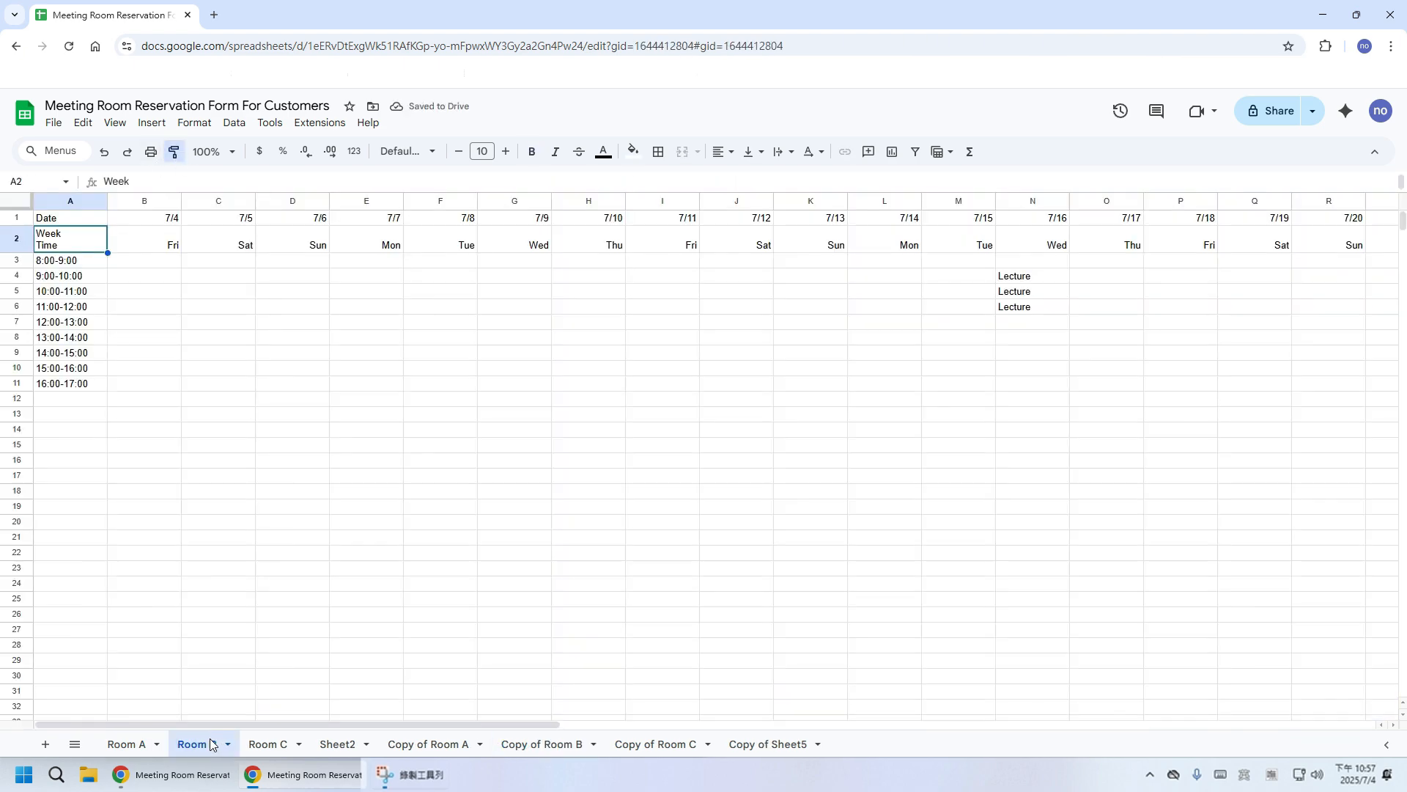
left_click(18, 202)
Apply the formatting of the entire Copy of Room C sheet to the Room C sheet.
left_click(645, 743)
left_click(18, 201)
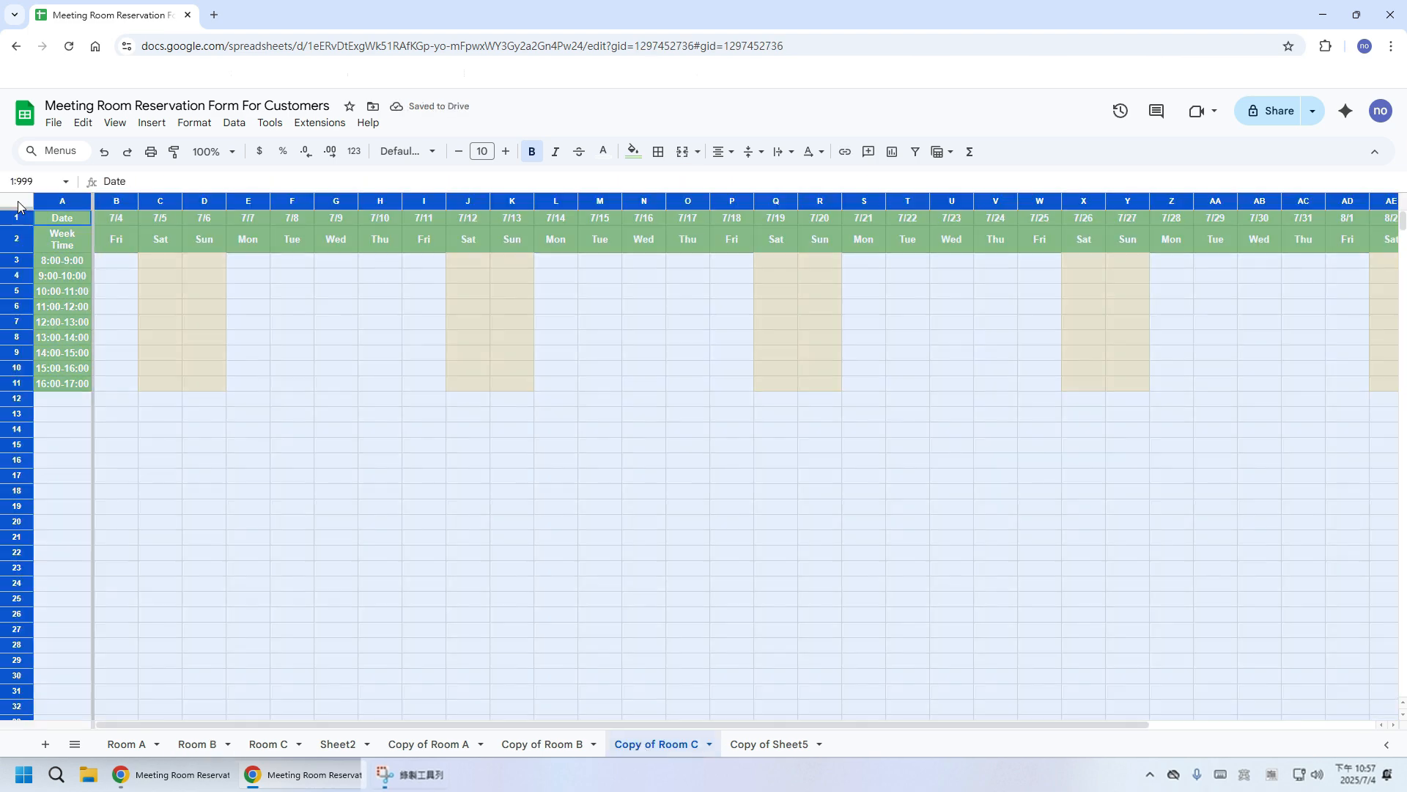
left_click(174, 151)
left_click(269, 745)
left_click(18, 201)
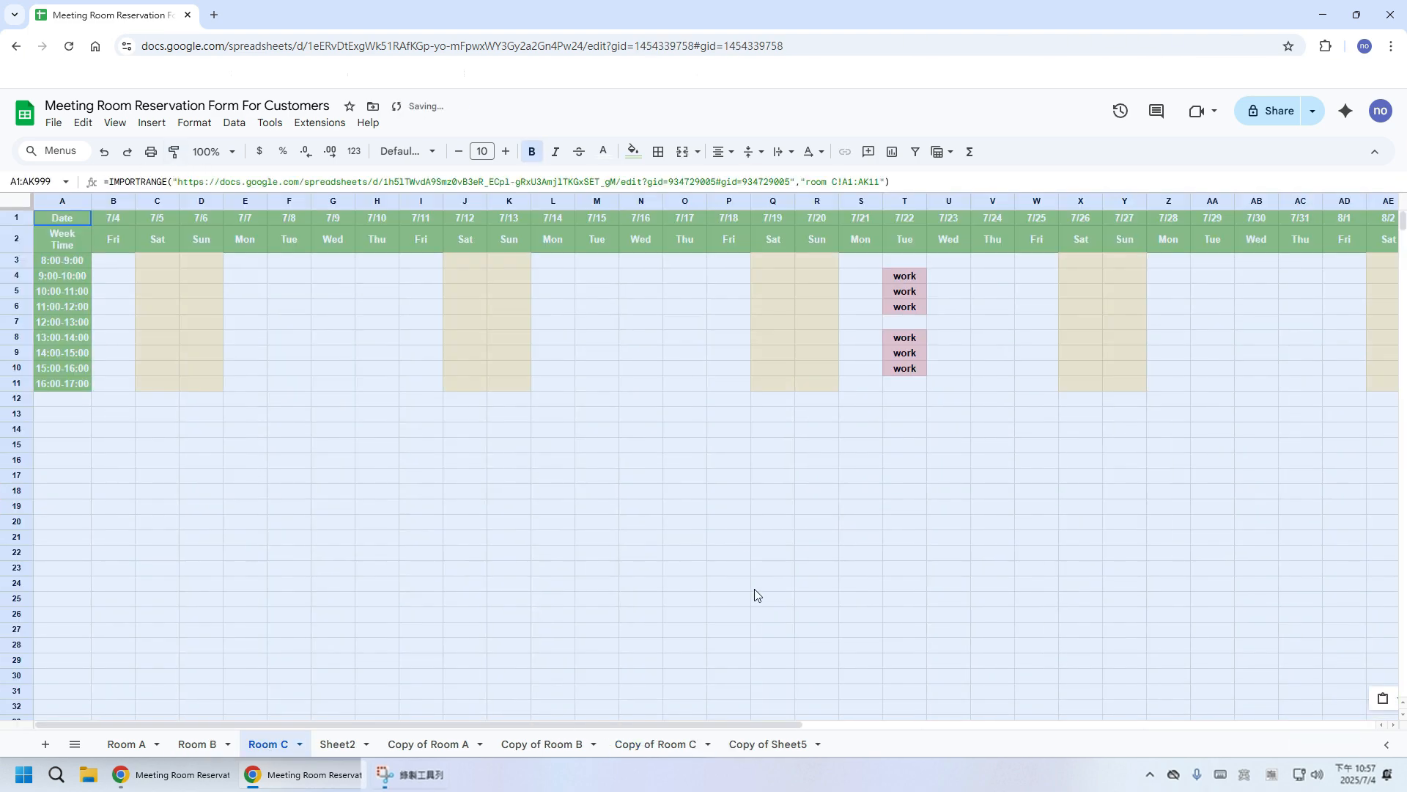
Apply the formatting of the entire Copy of Sheet5 sheet to Sheet2.
left_click(767, 742)
left_click(19, 204)
left_click(174, 151)
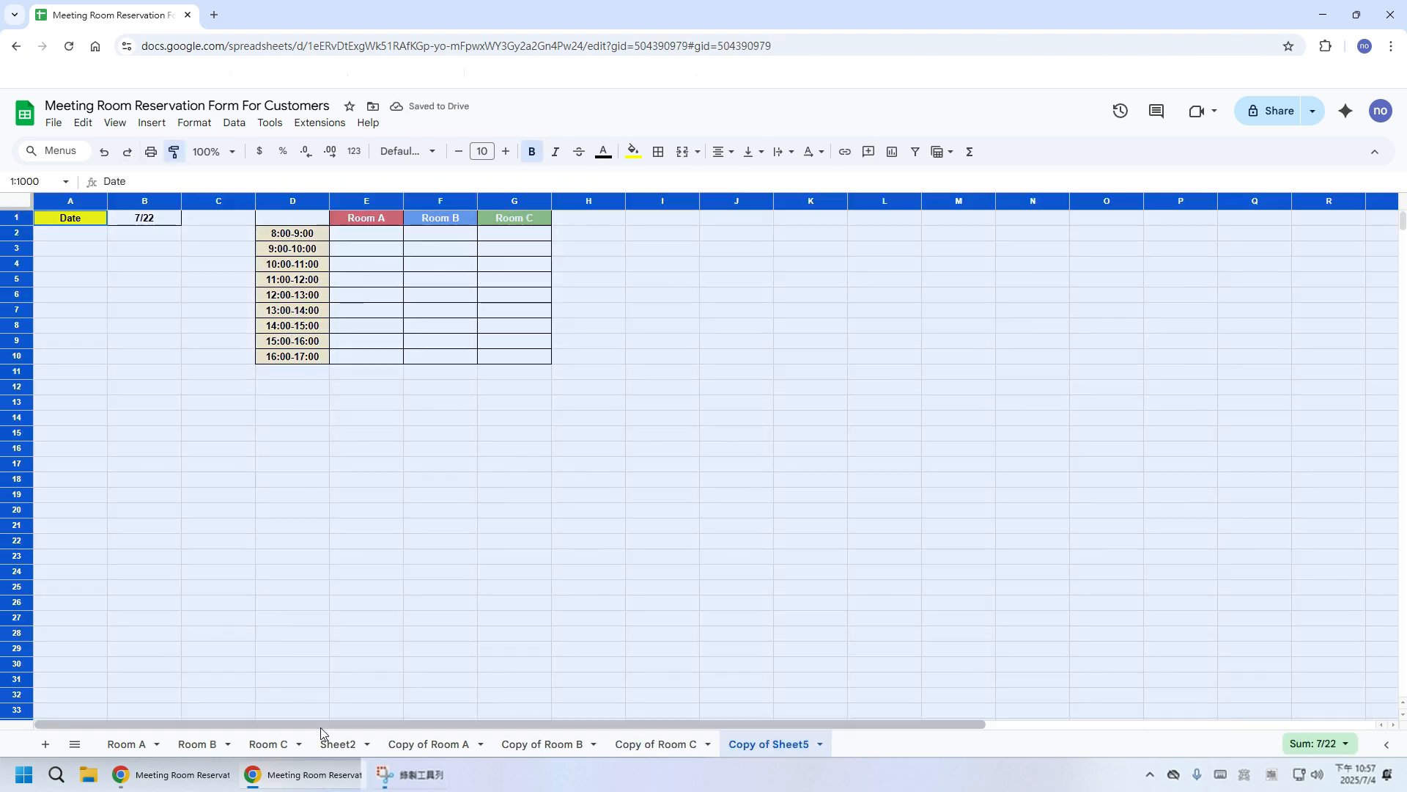
left_click(338, 744)
left_click(18, 202)
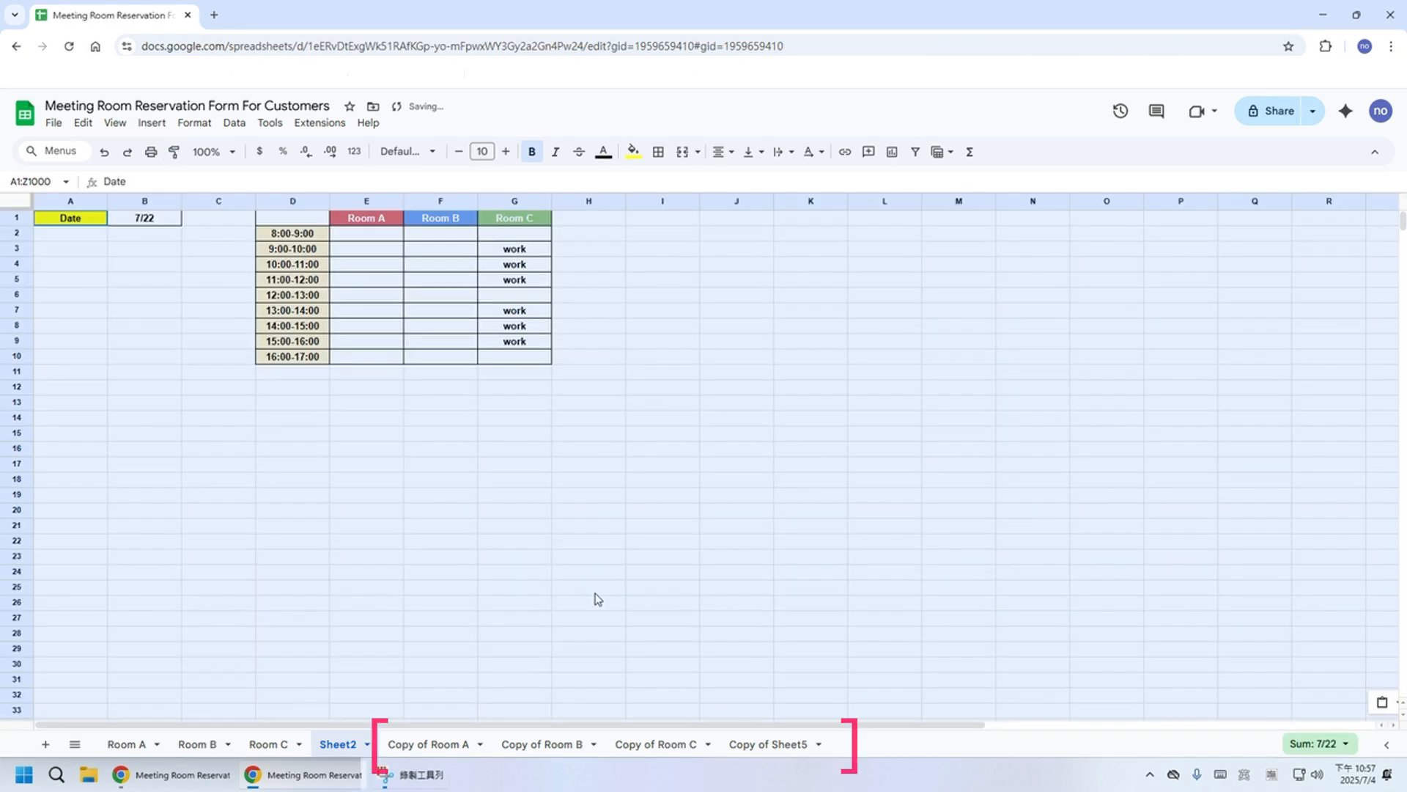
Delete the four copied sheets, from Copy of Room A through Copy of Sheet5.
left_click(428, 744)
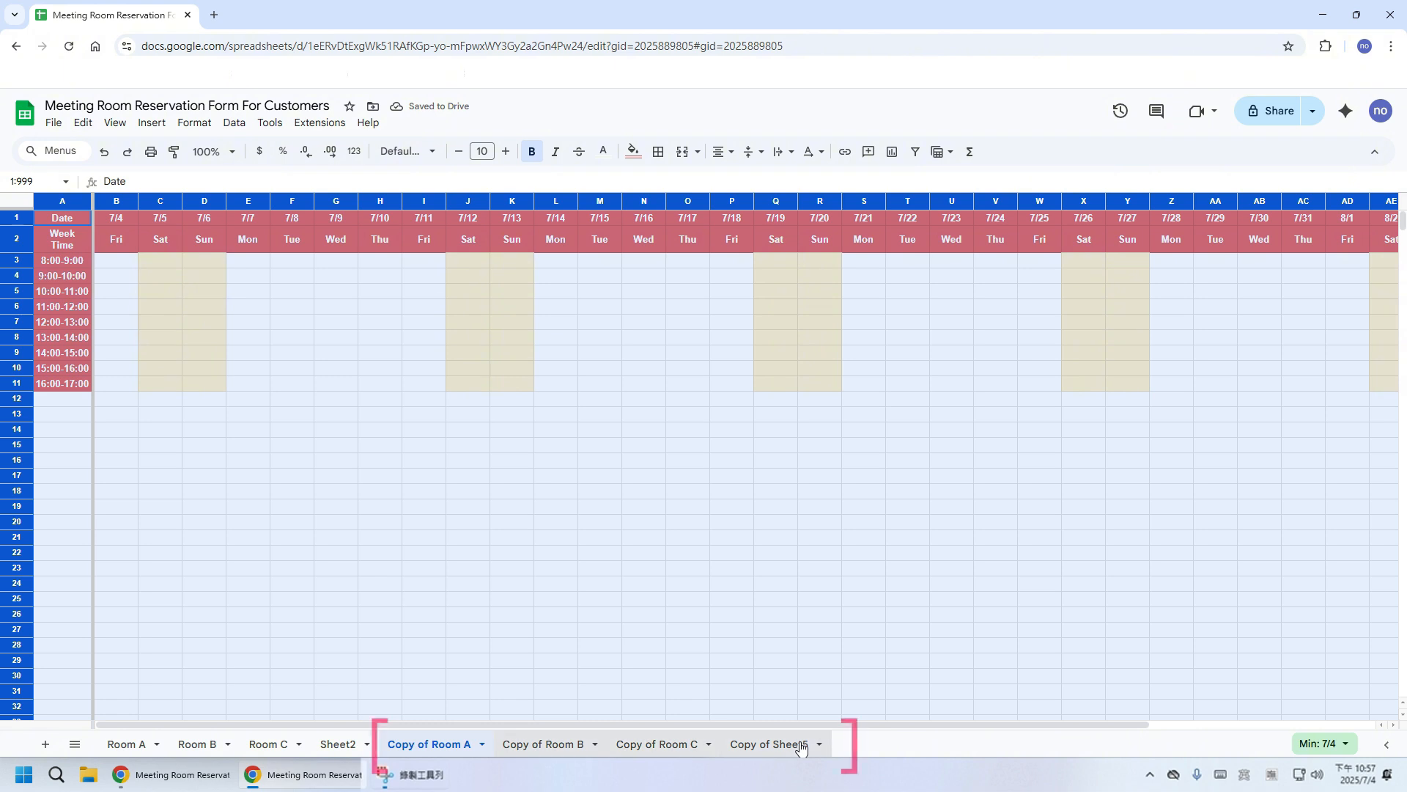
right_click(801, 746)
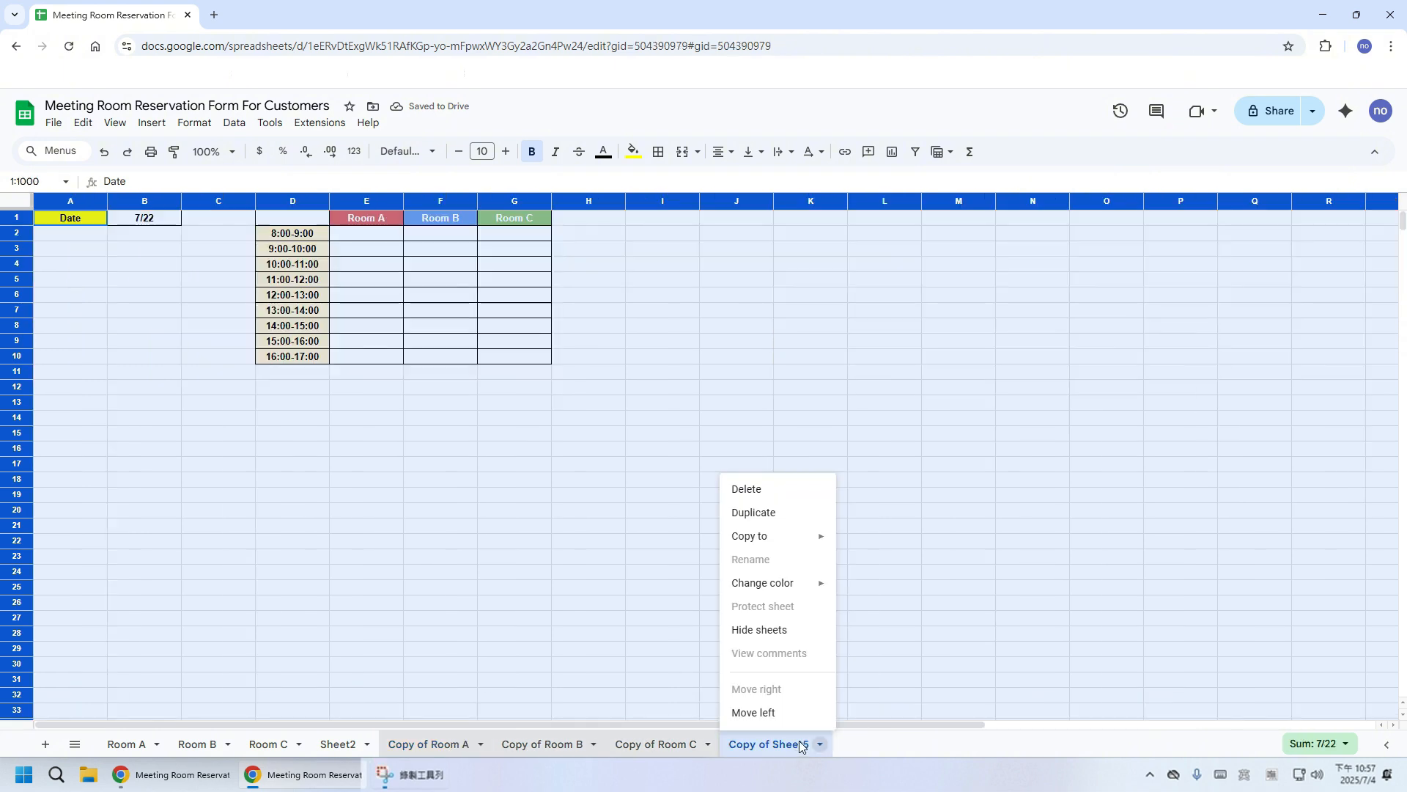
left_click(770, 488)
left_click(856, 461)
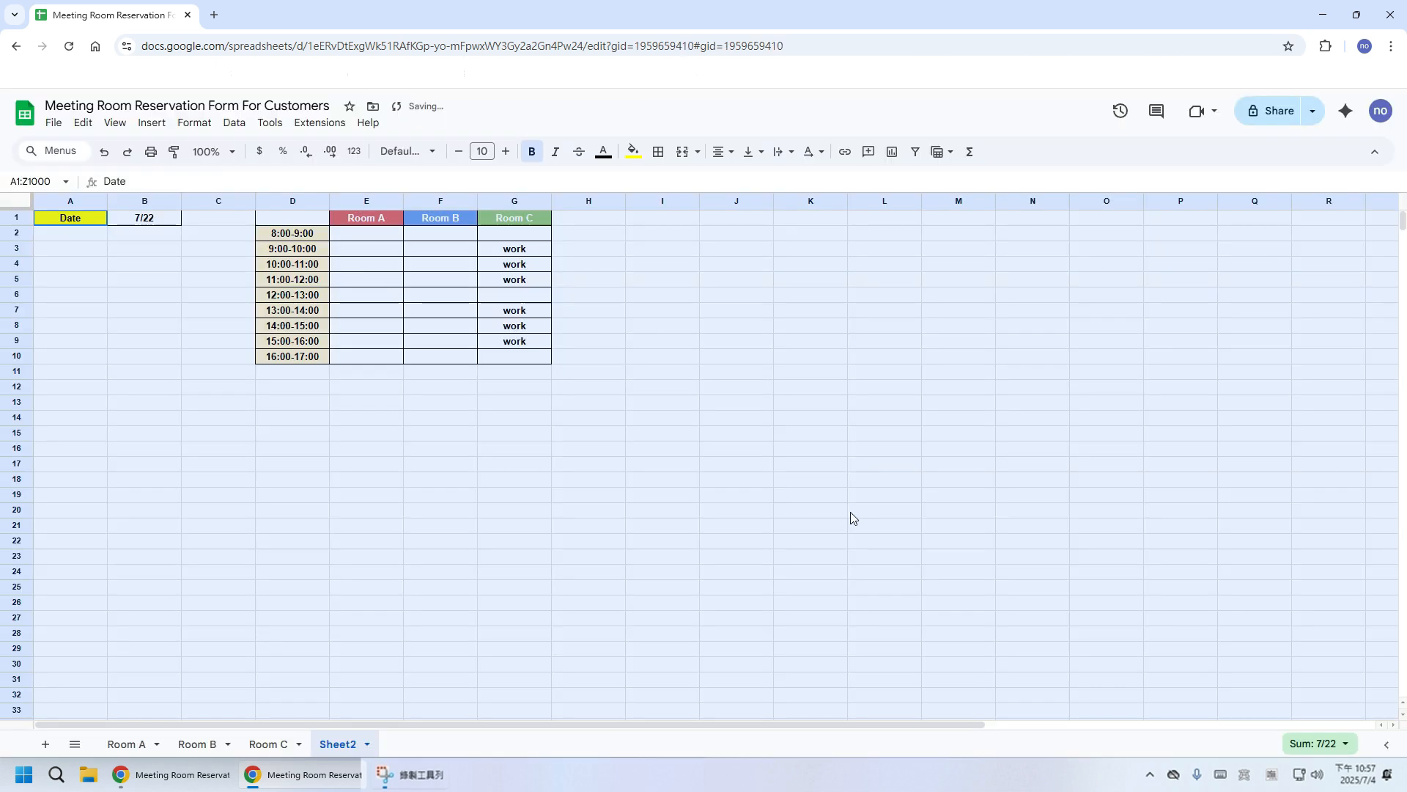
left_click(851, 512)
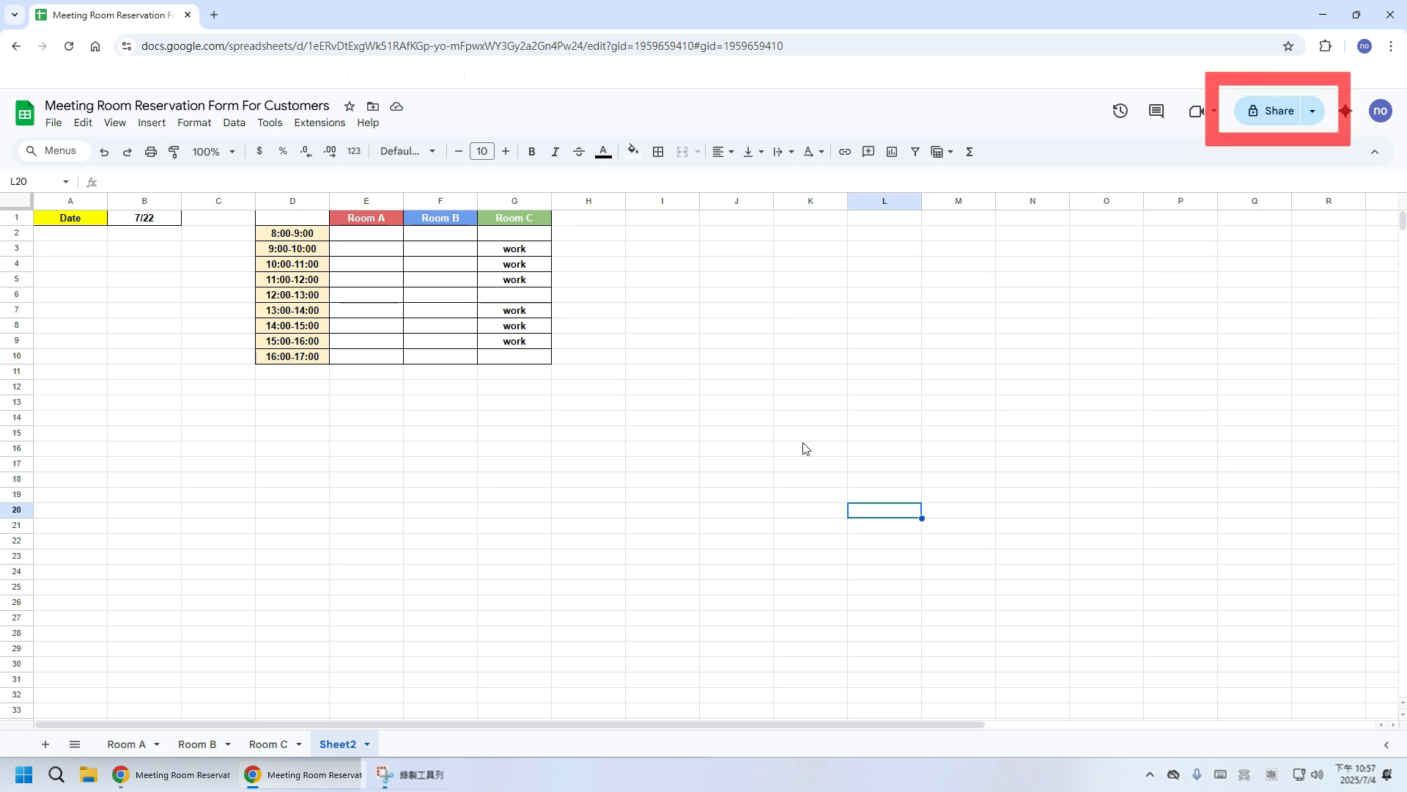
Share the customer spreadsheet with anyone with the link, giving them the Editor role.
left_click(1272, 110)
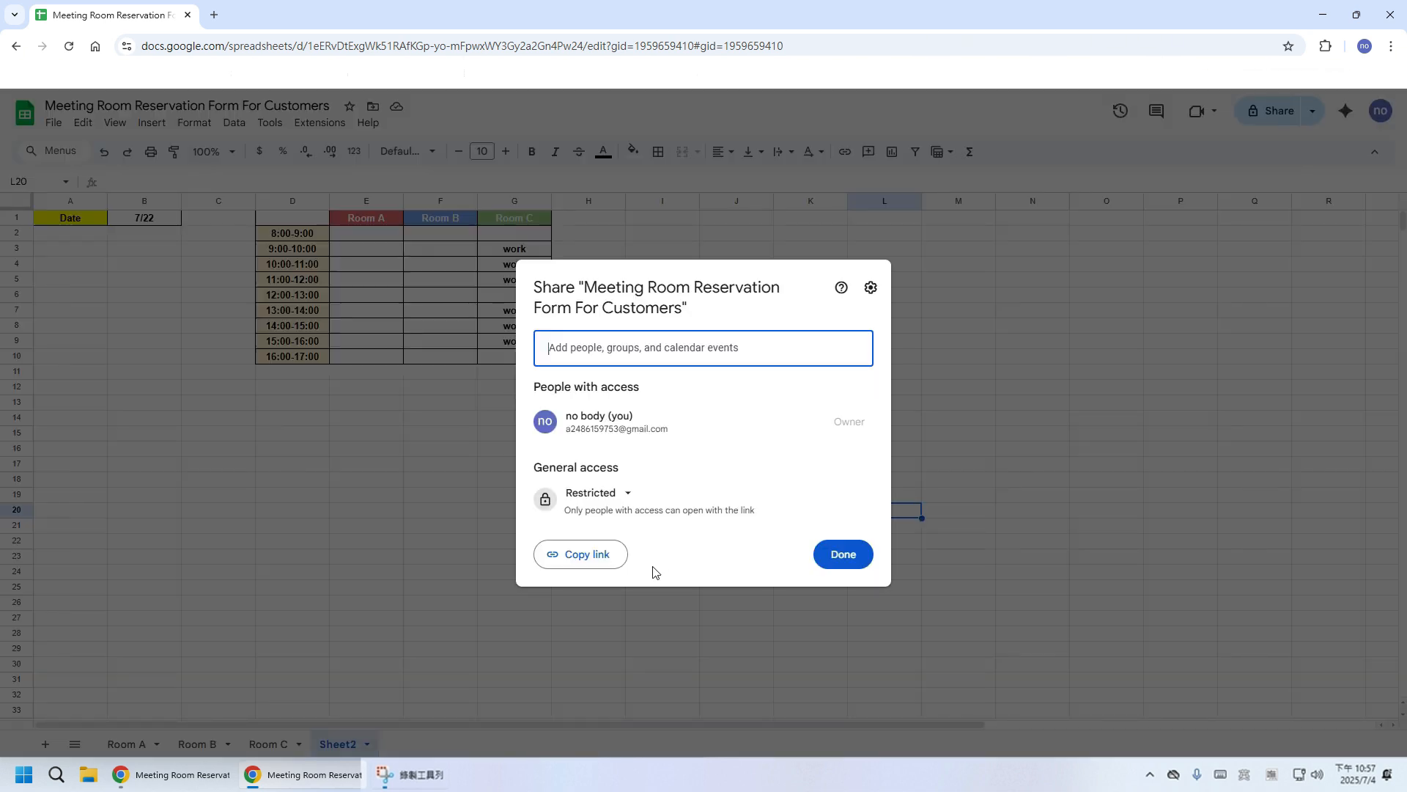
left_click(604, 498)
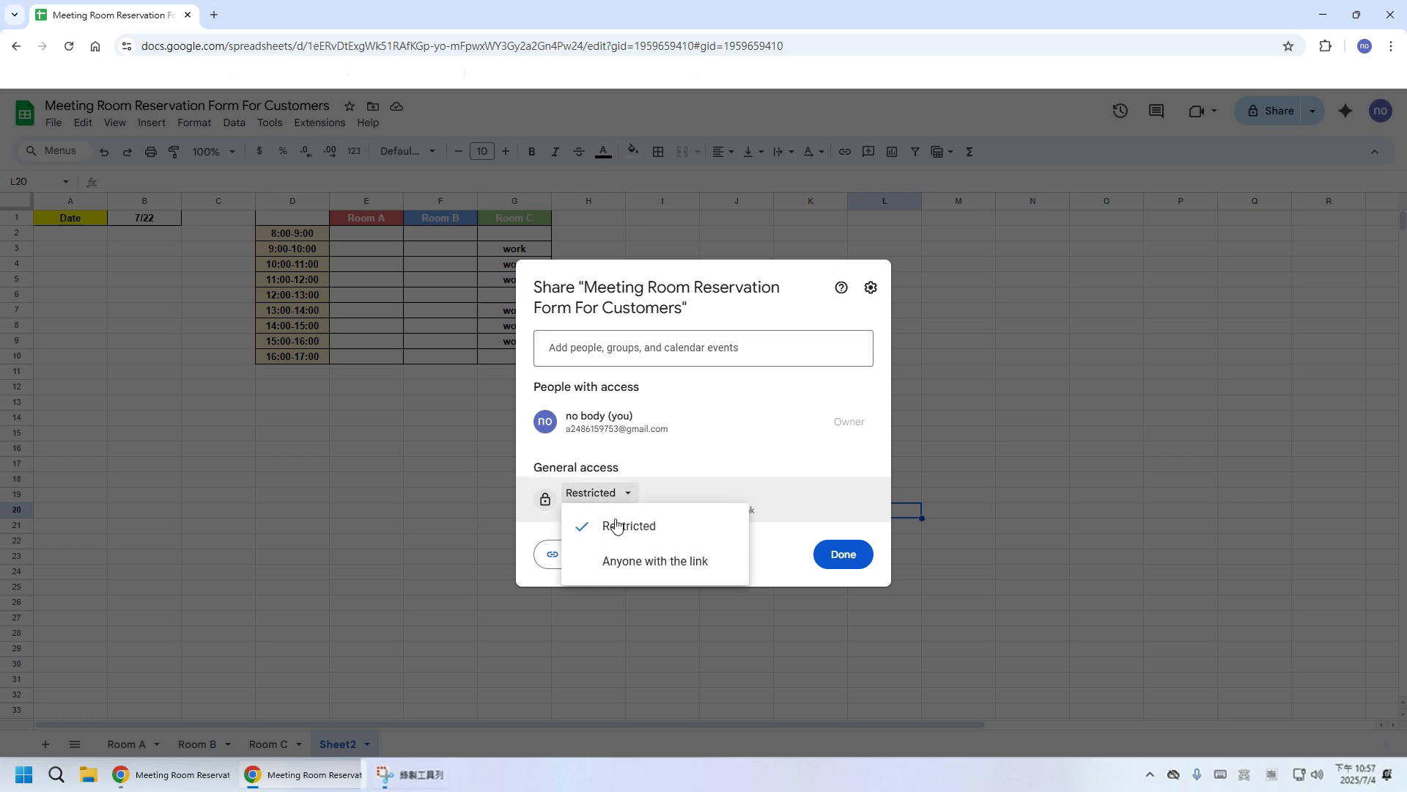
left_click(625, 565)
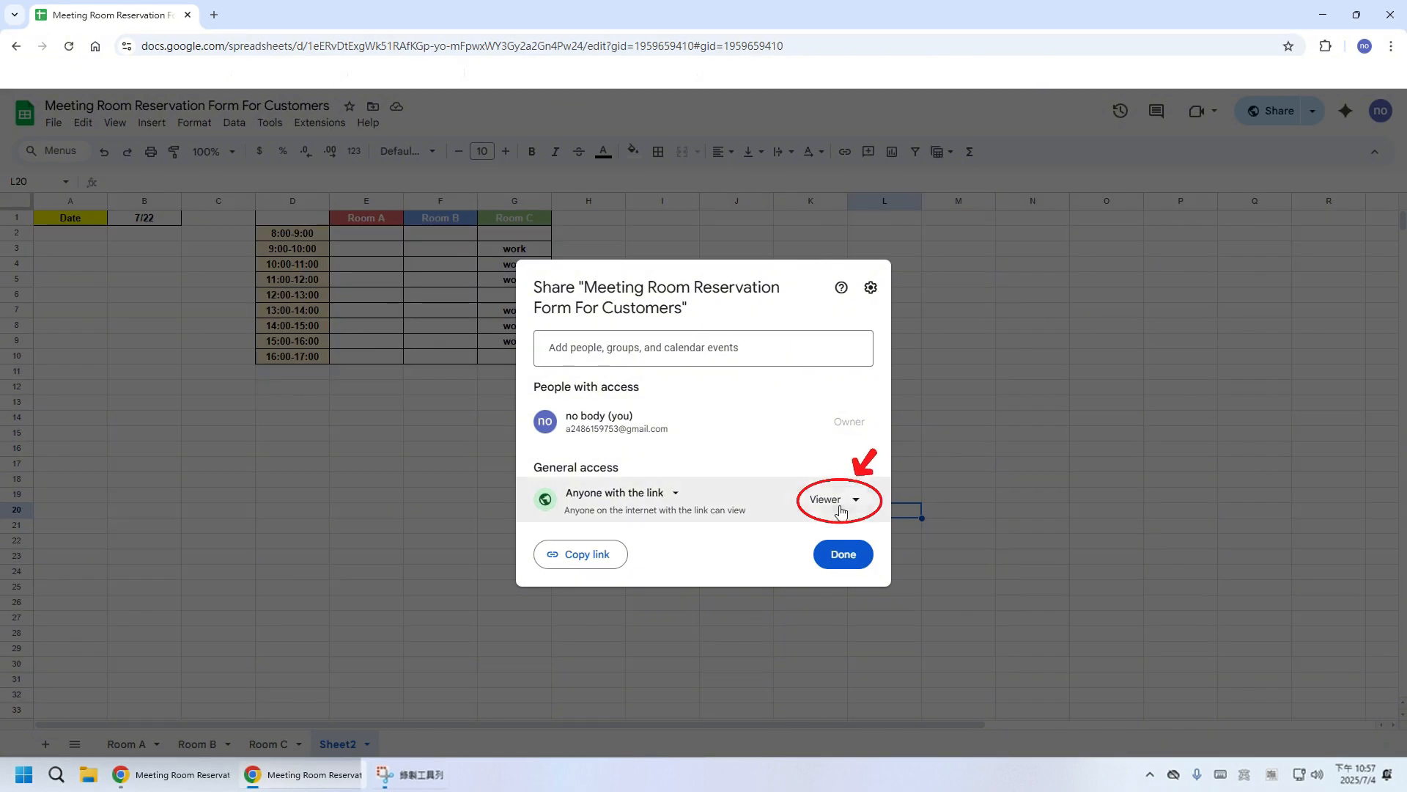
left_click(840, 509)
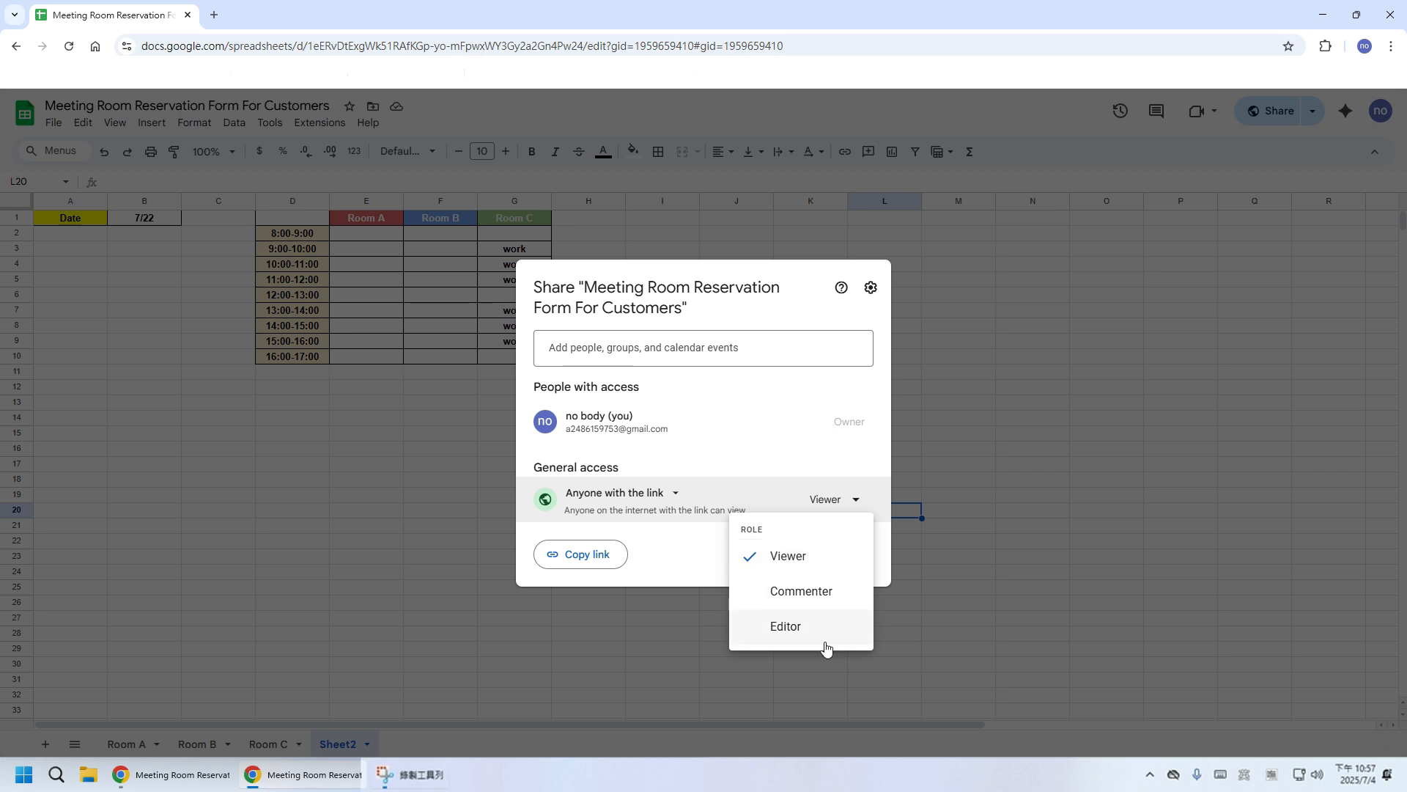
left_click(782, 630)
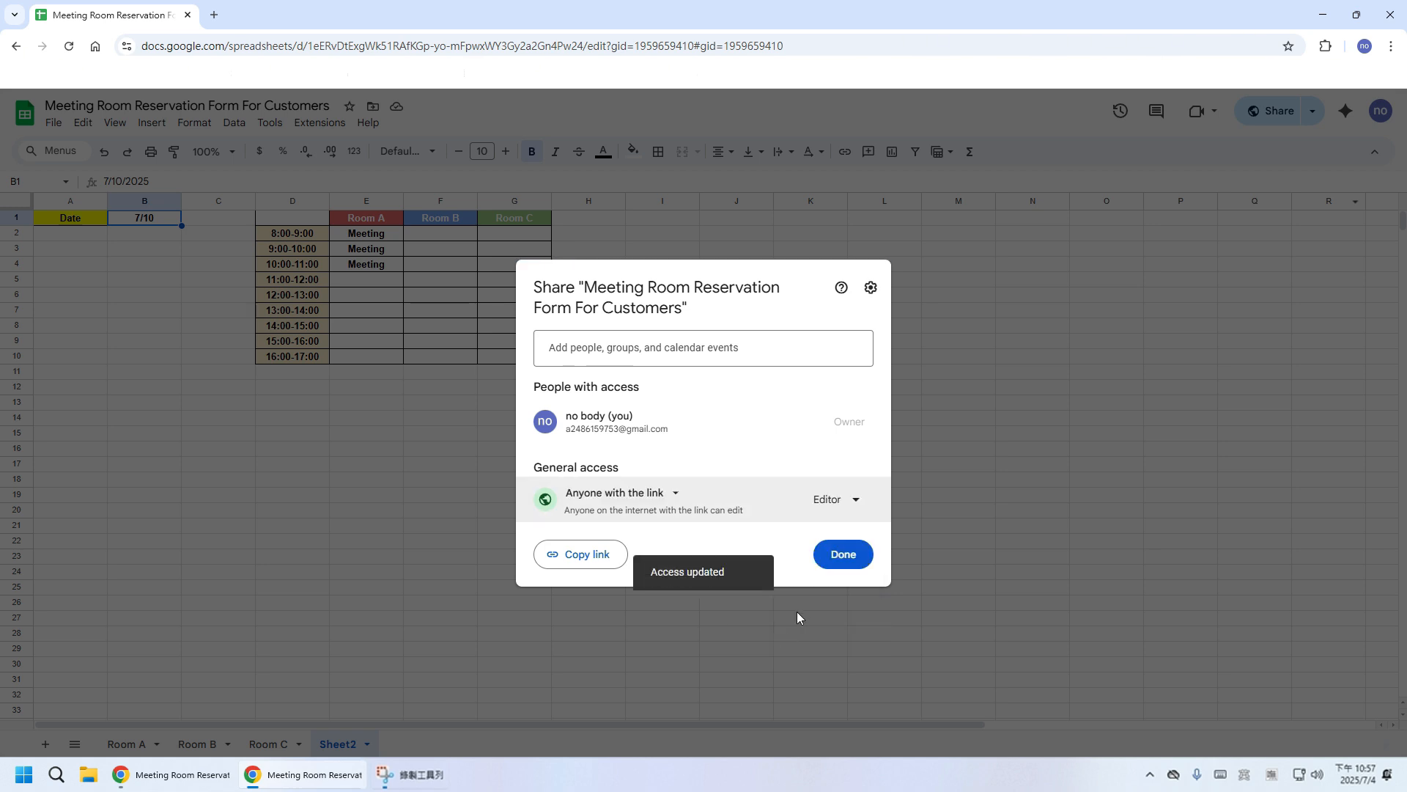
left_click(843, 555)
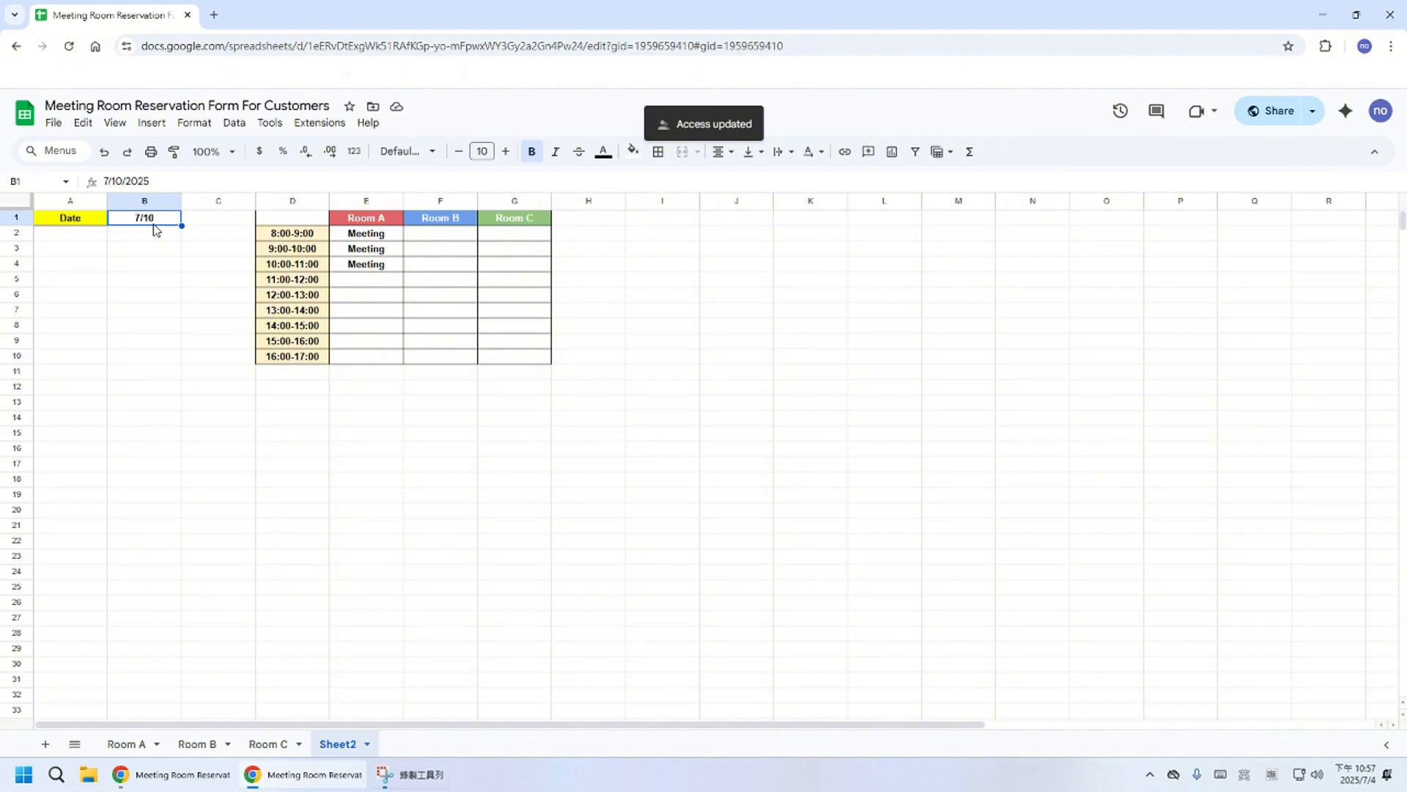
Protect the Room A sheet, restricting its editing permissions to "Only you".
left_click(142, 744)
left_click(154, 744)
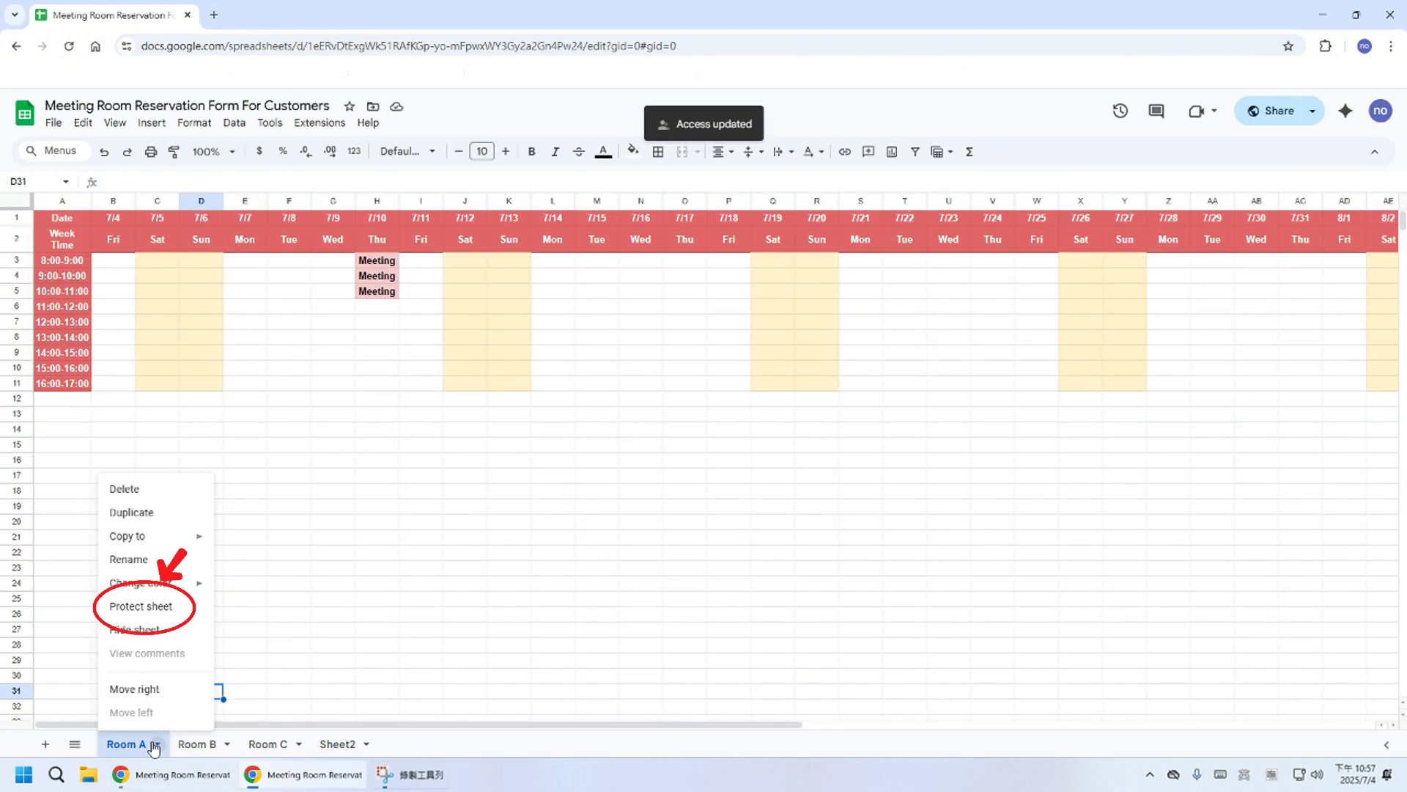
left_click(179, 605)
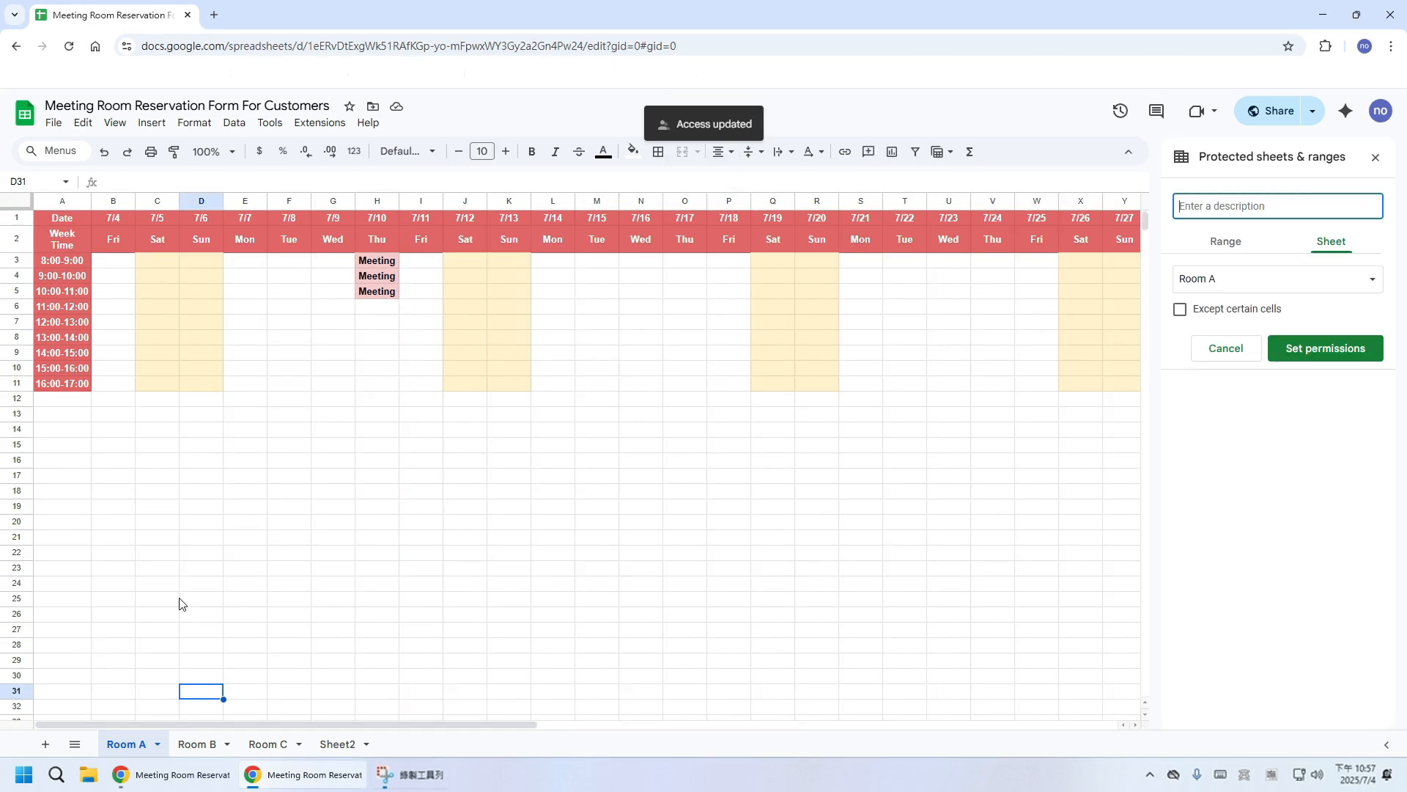
left_click(1345, 350)
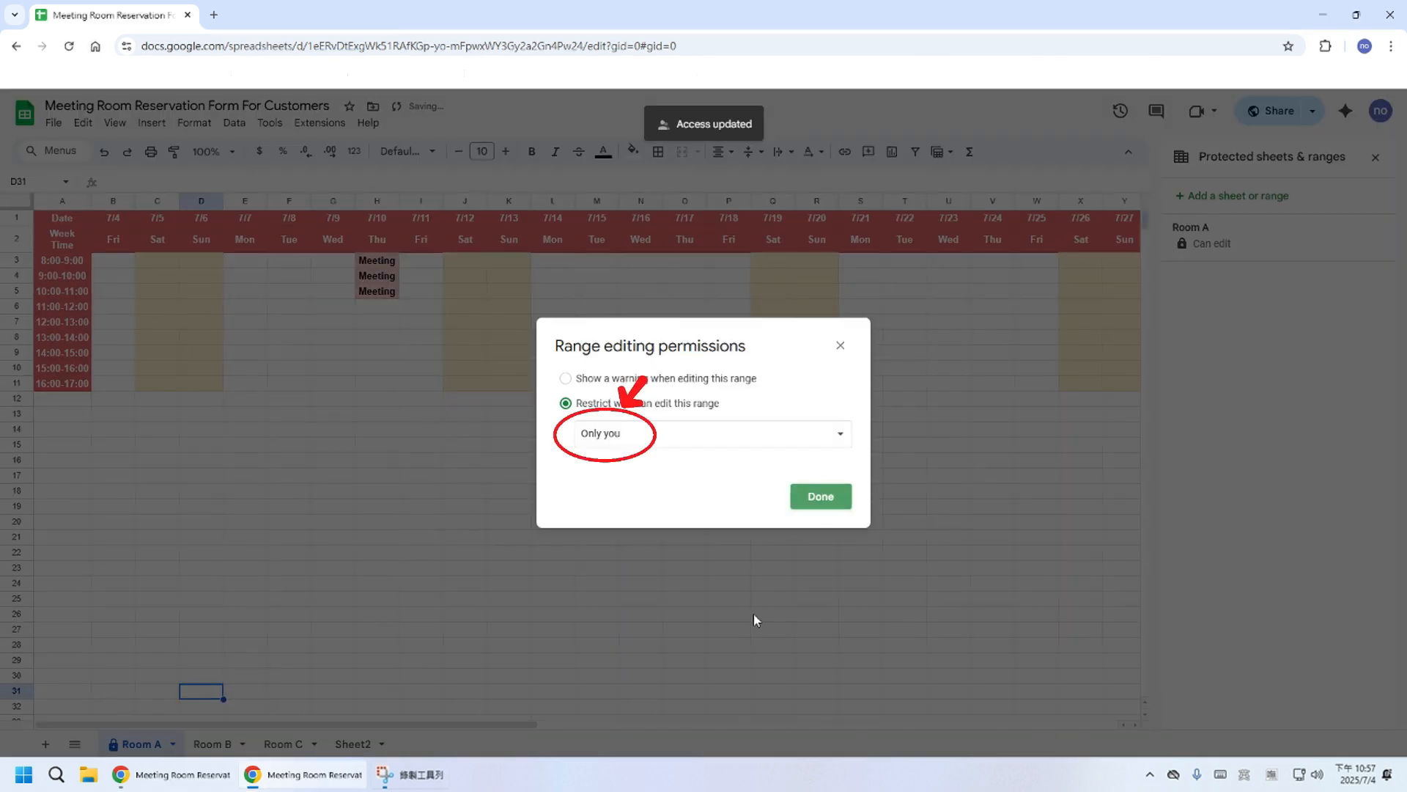
left_click(815, 511)
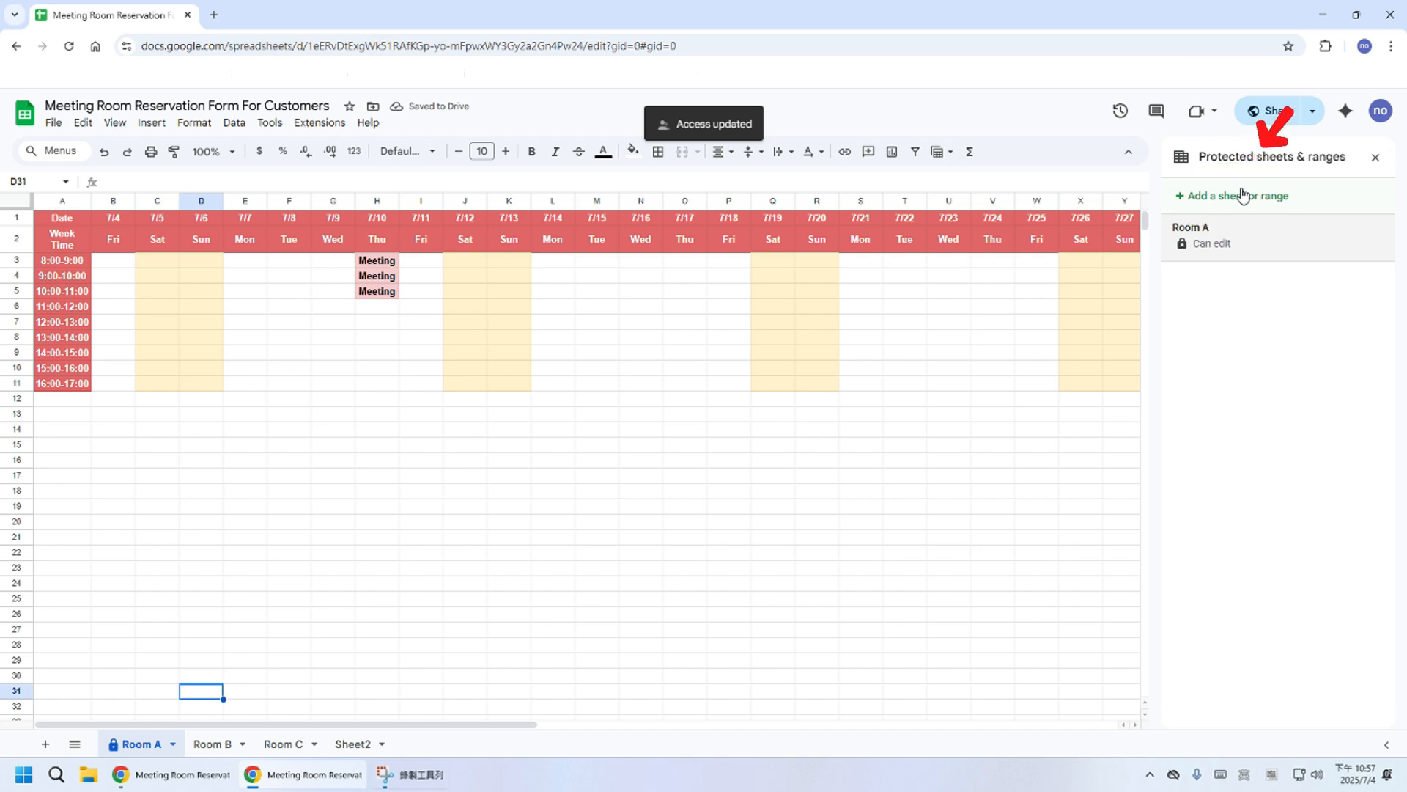
Protect the Room B sheet, restricting its editing permissions to "Only you".
left_click(1243, 195)
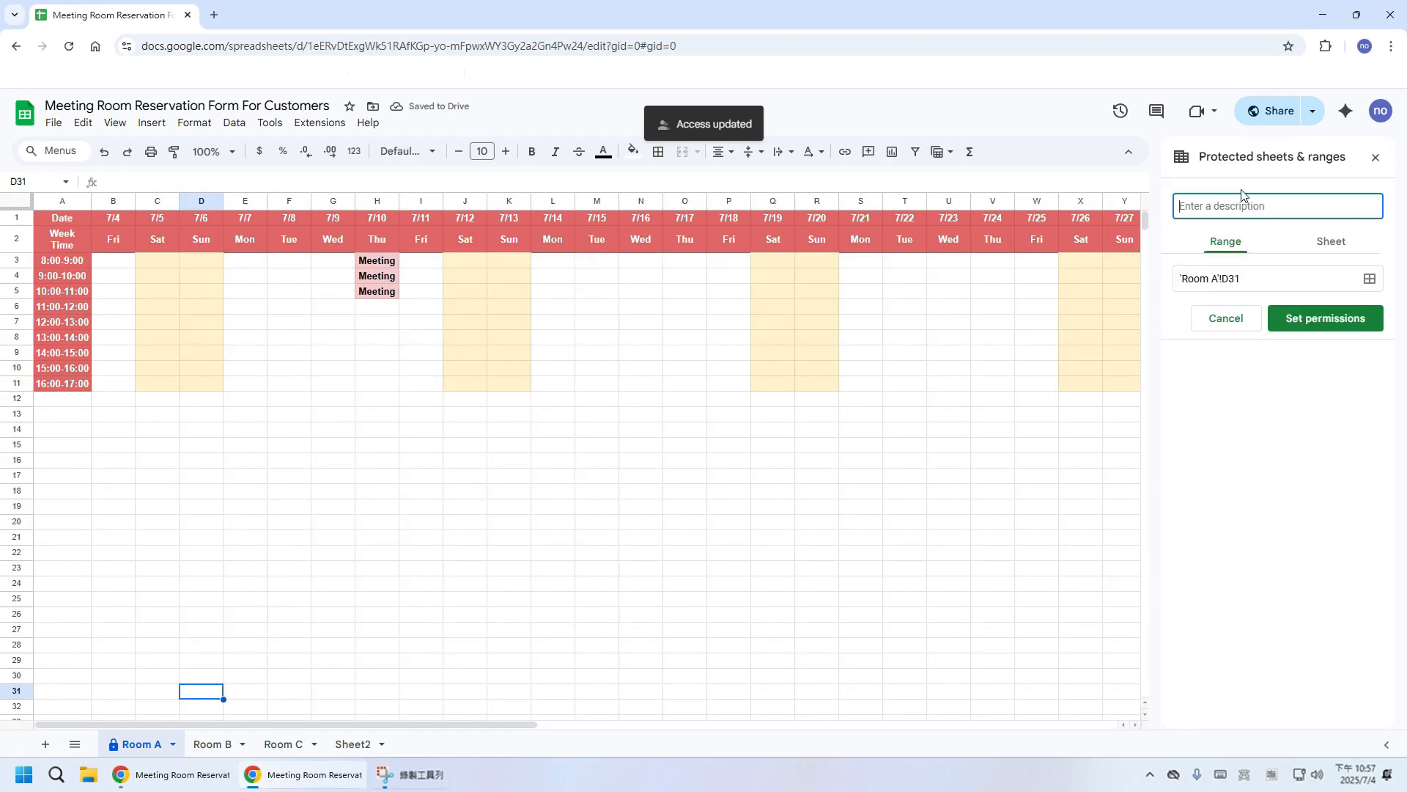
left_click(1321, 247)
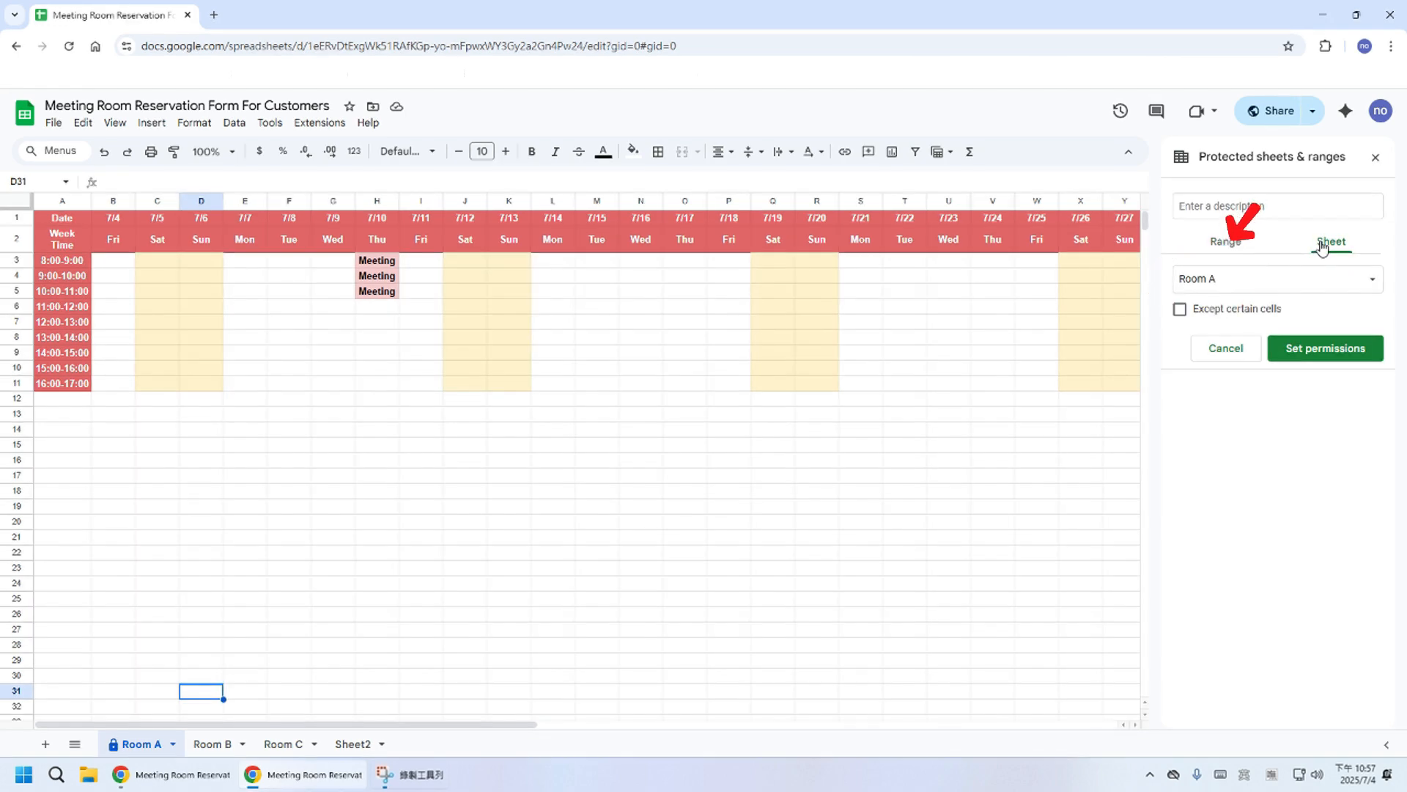
left_click(1217, 280)
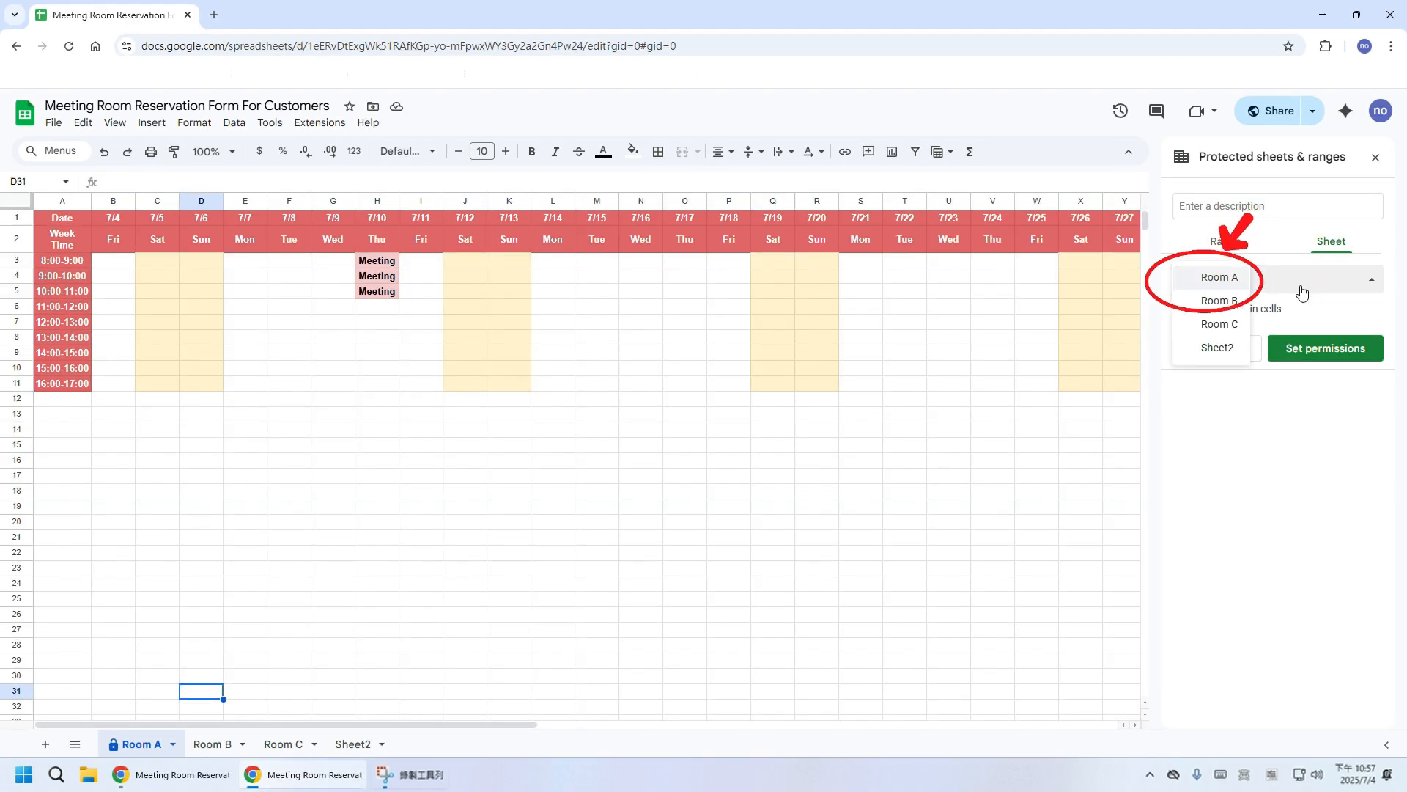
left_click(1219, 302)
left_click(1356, 353)
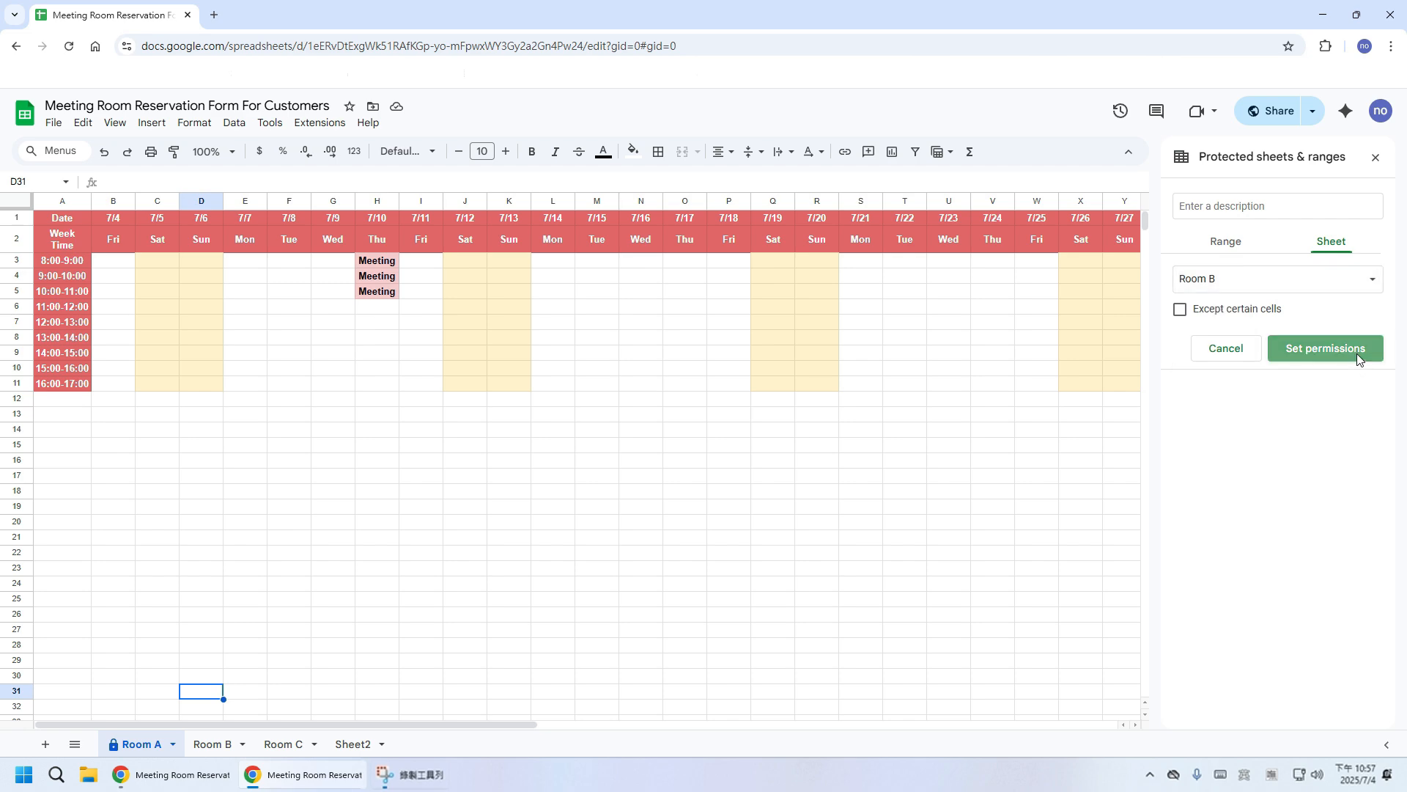
left_click(824, 496)
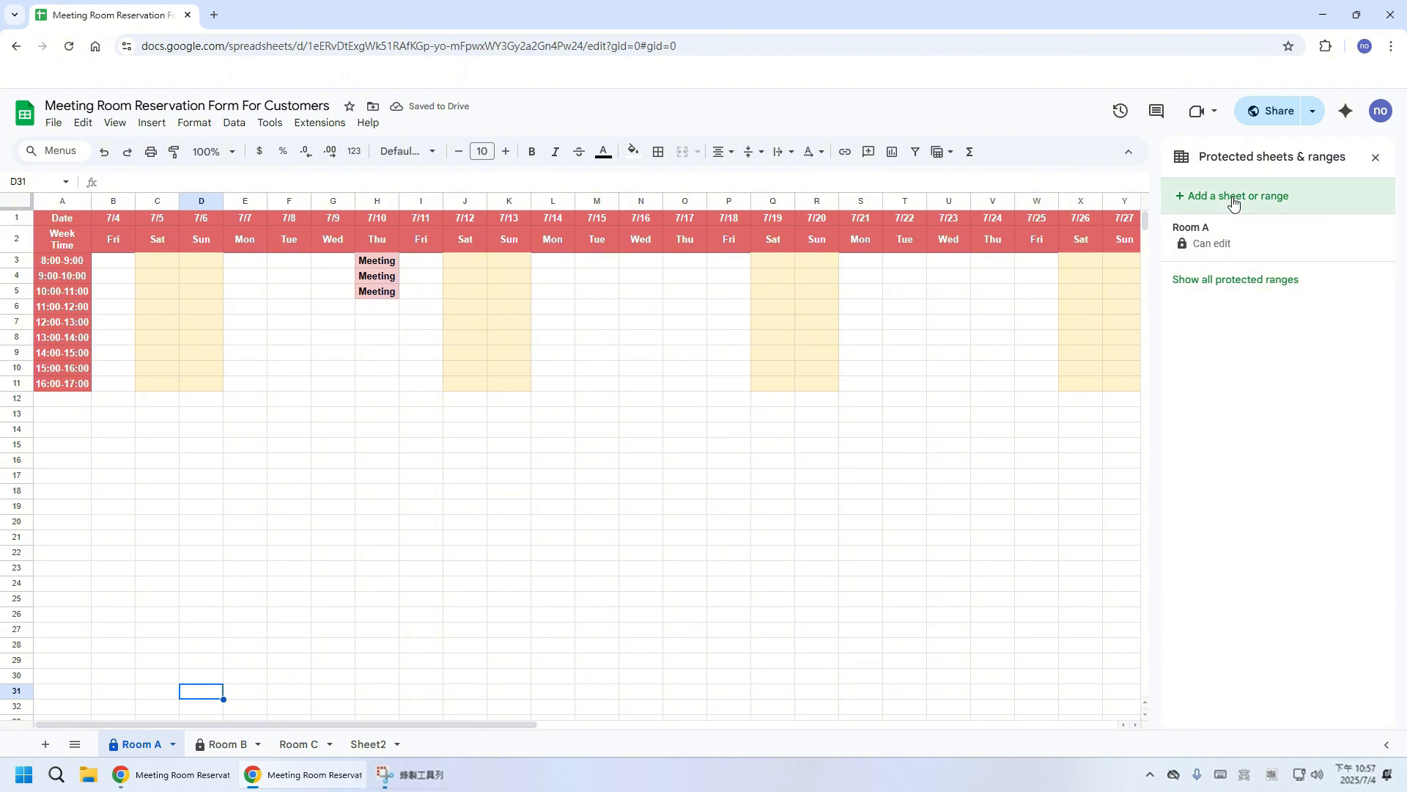
Protect the Room C sheet, restricting its editing permissions to "Only you".
left_click(1235, 195)
left_click(1332, 242)
left_click(1262, 293)
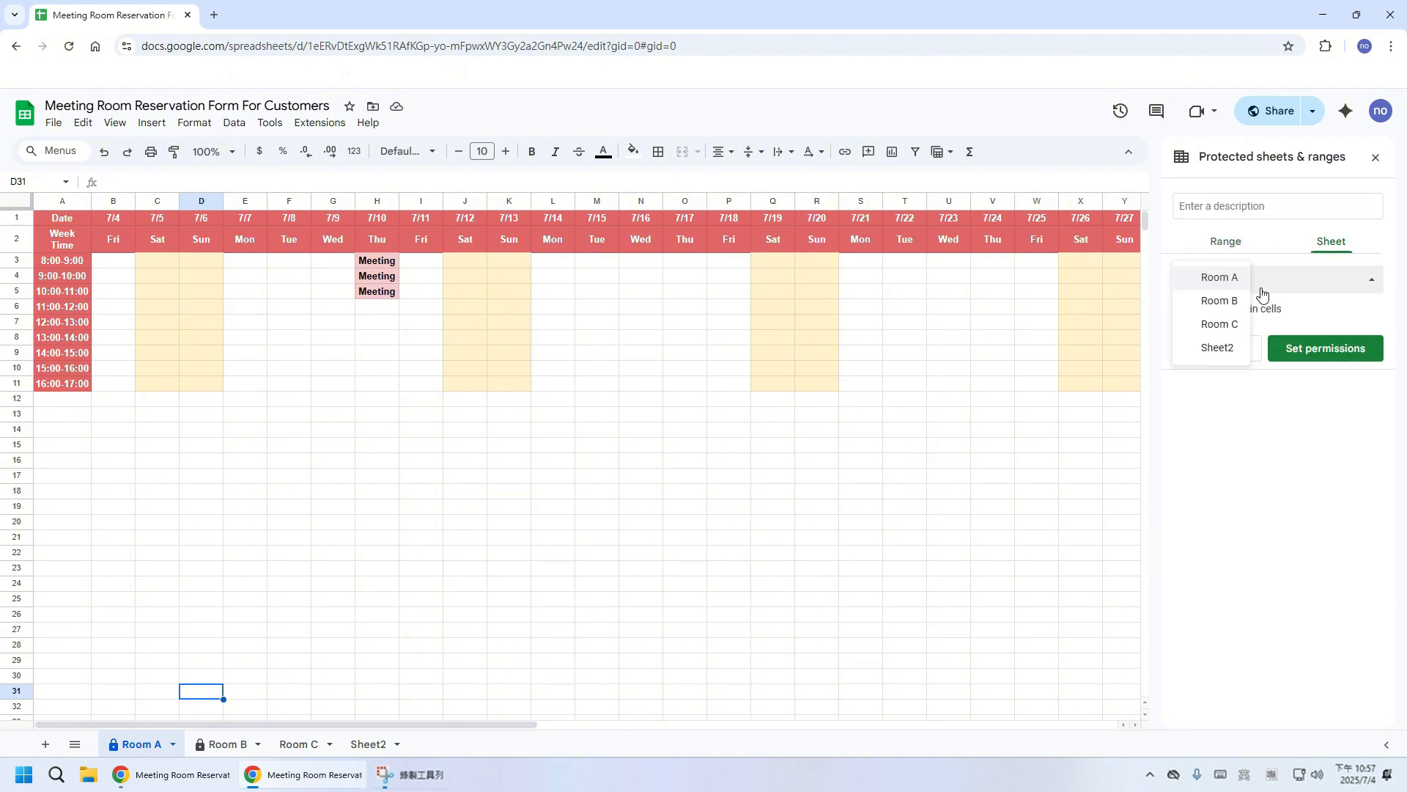
left_click(1217, 324)
left_click(1312, 345)
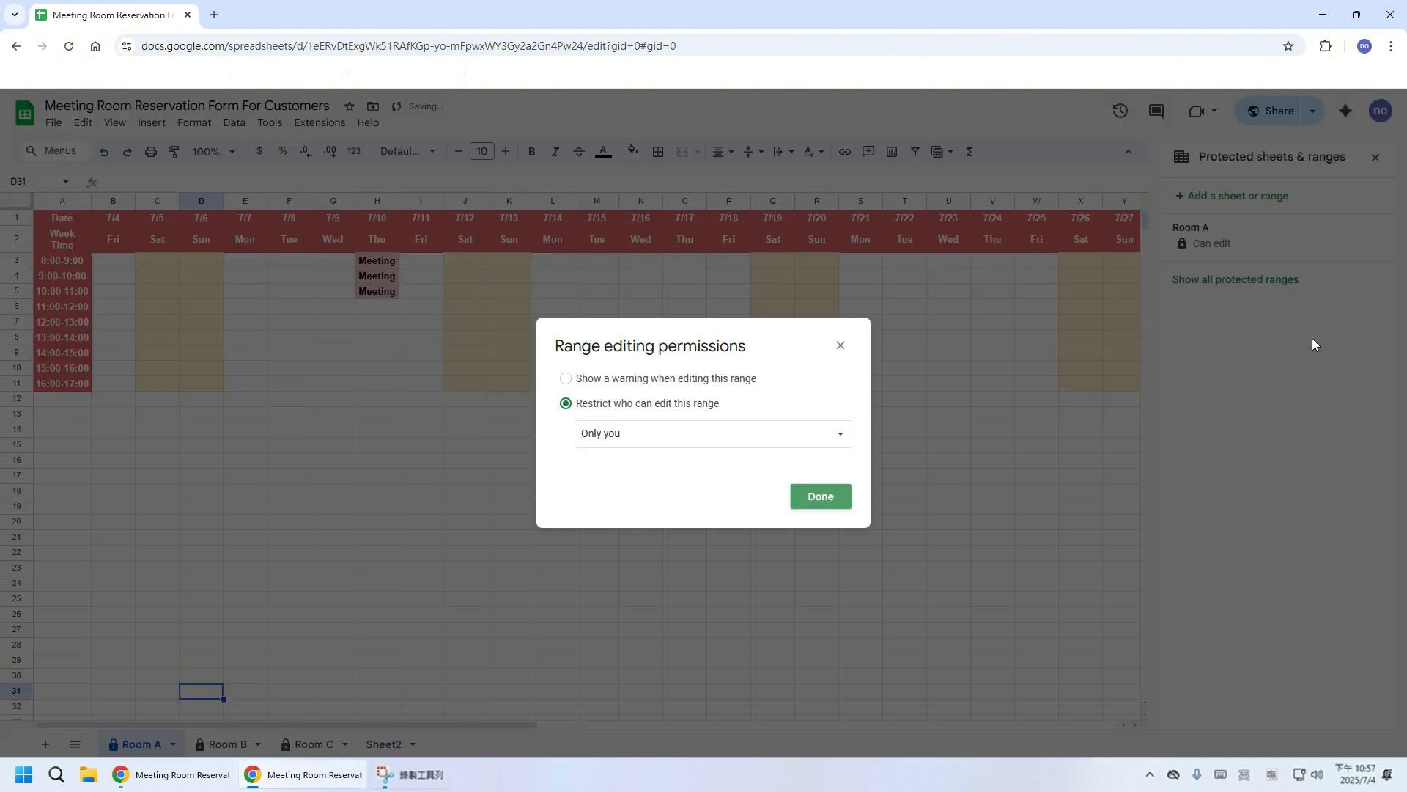
left_click(819, 499)
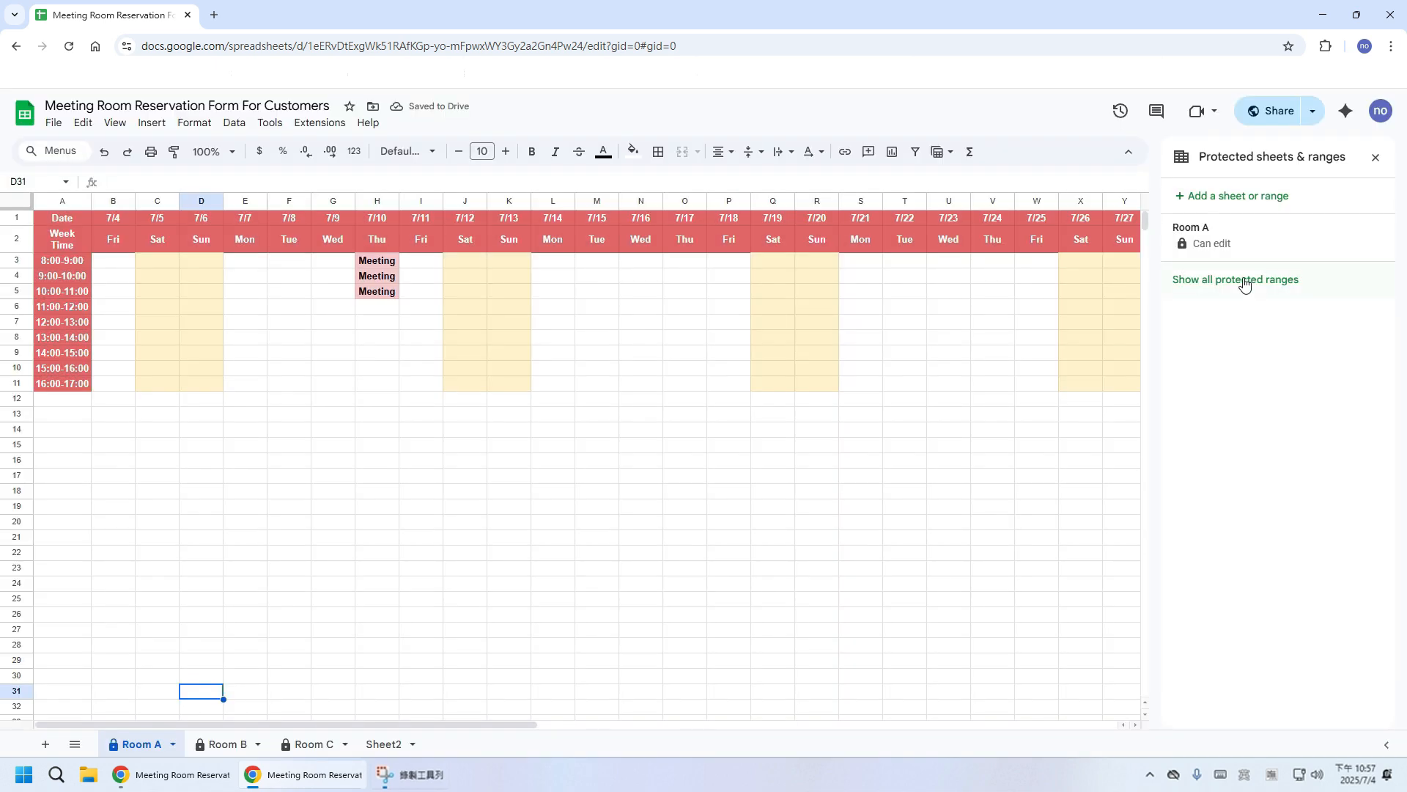
Protect Sheet2 except cell B1, restricting its editing permissions to "Only you".
left_click(1244, 282)
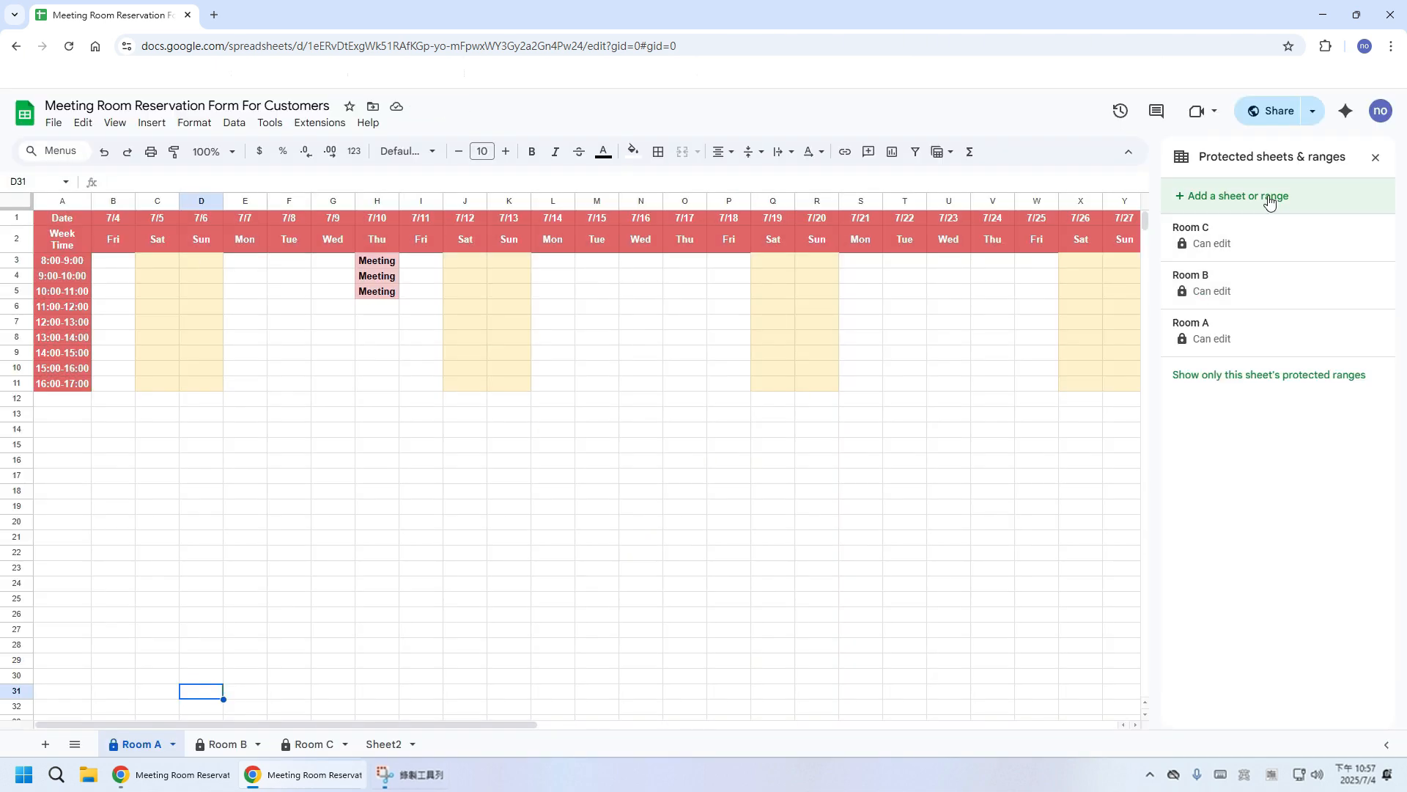
left_click(1270, 202)
left_click(1261, 280)
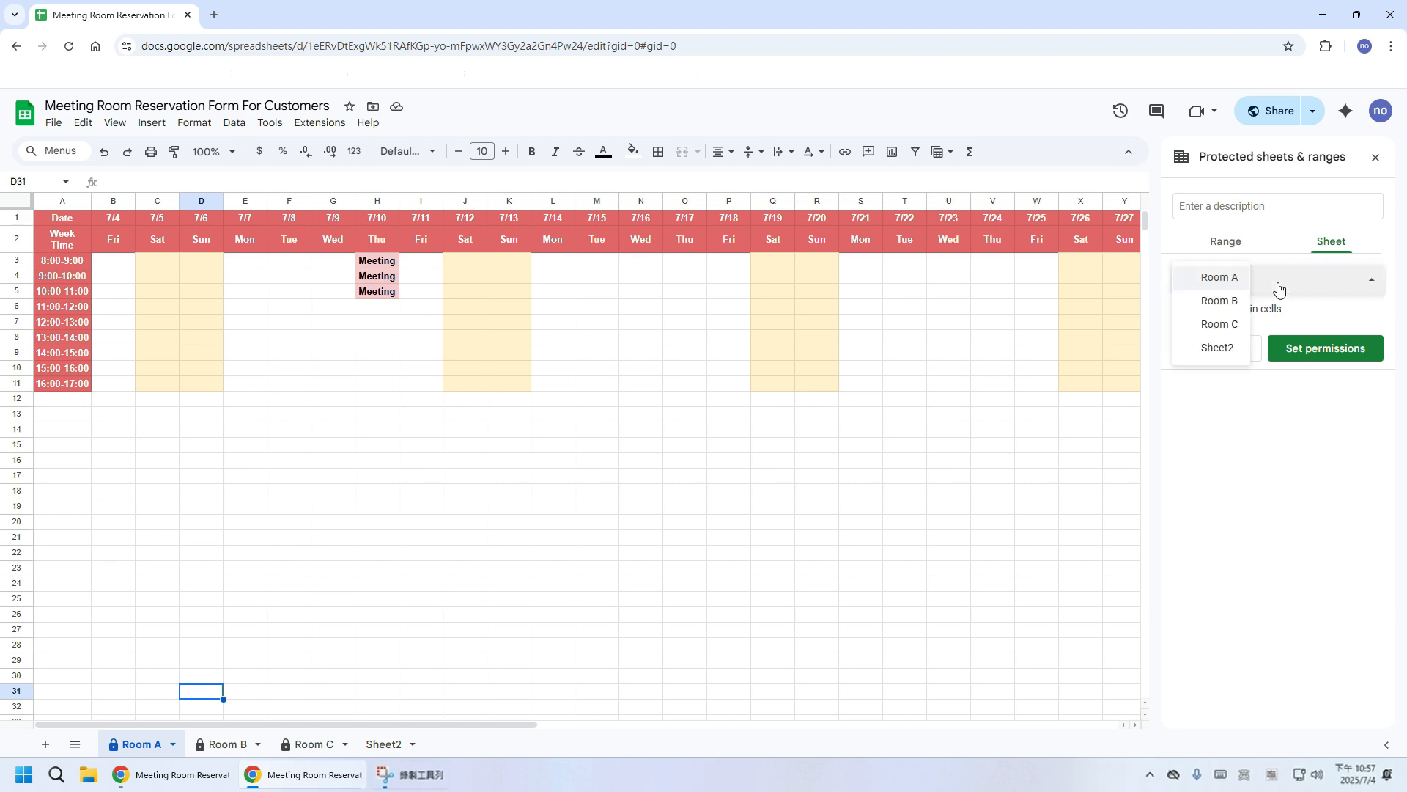
left_click(1218, 349)
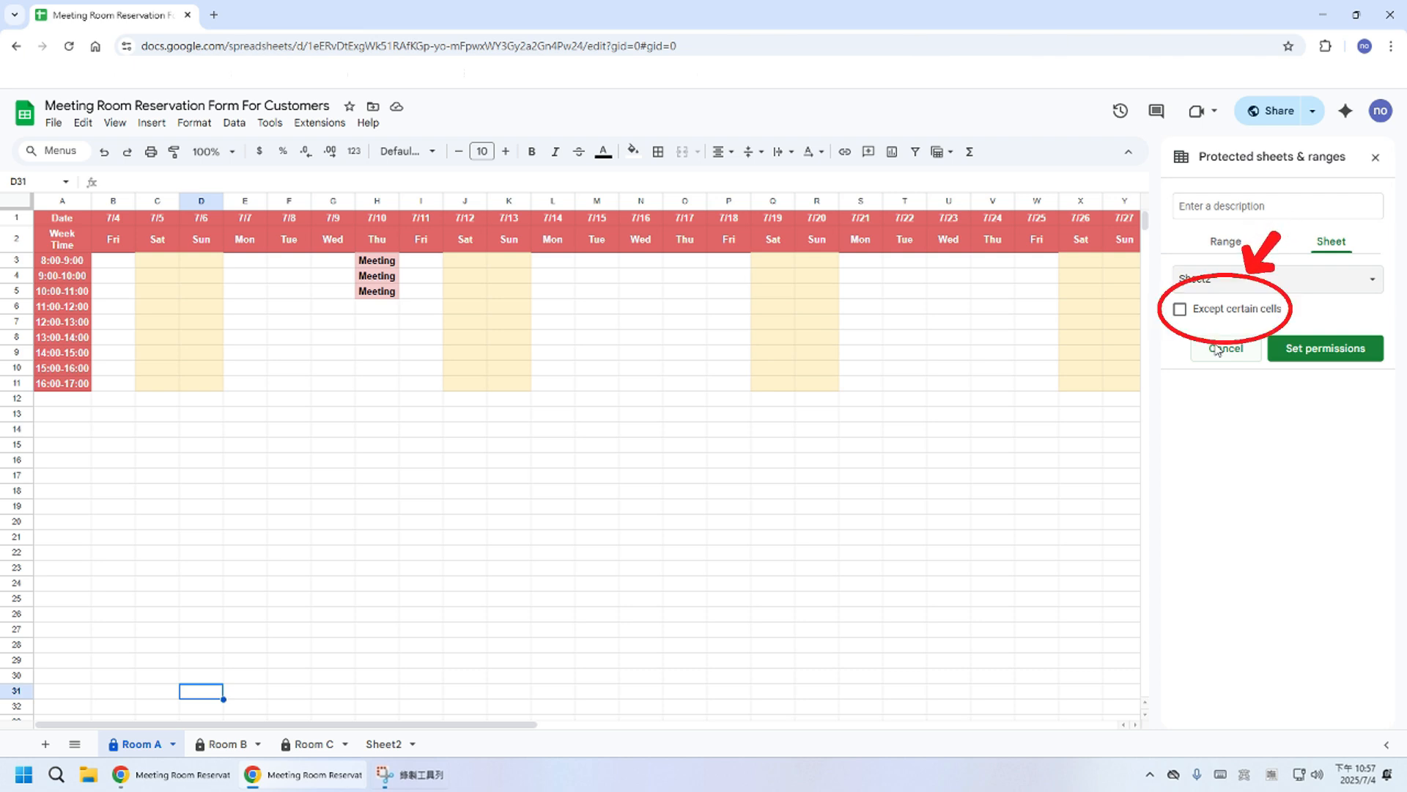
left_click(1241, 311)
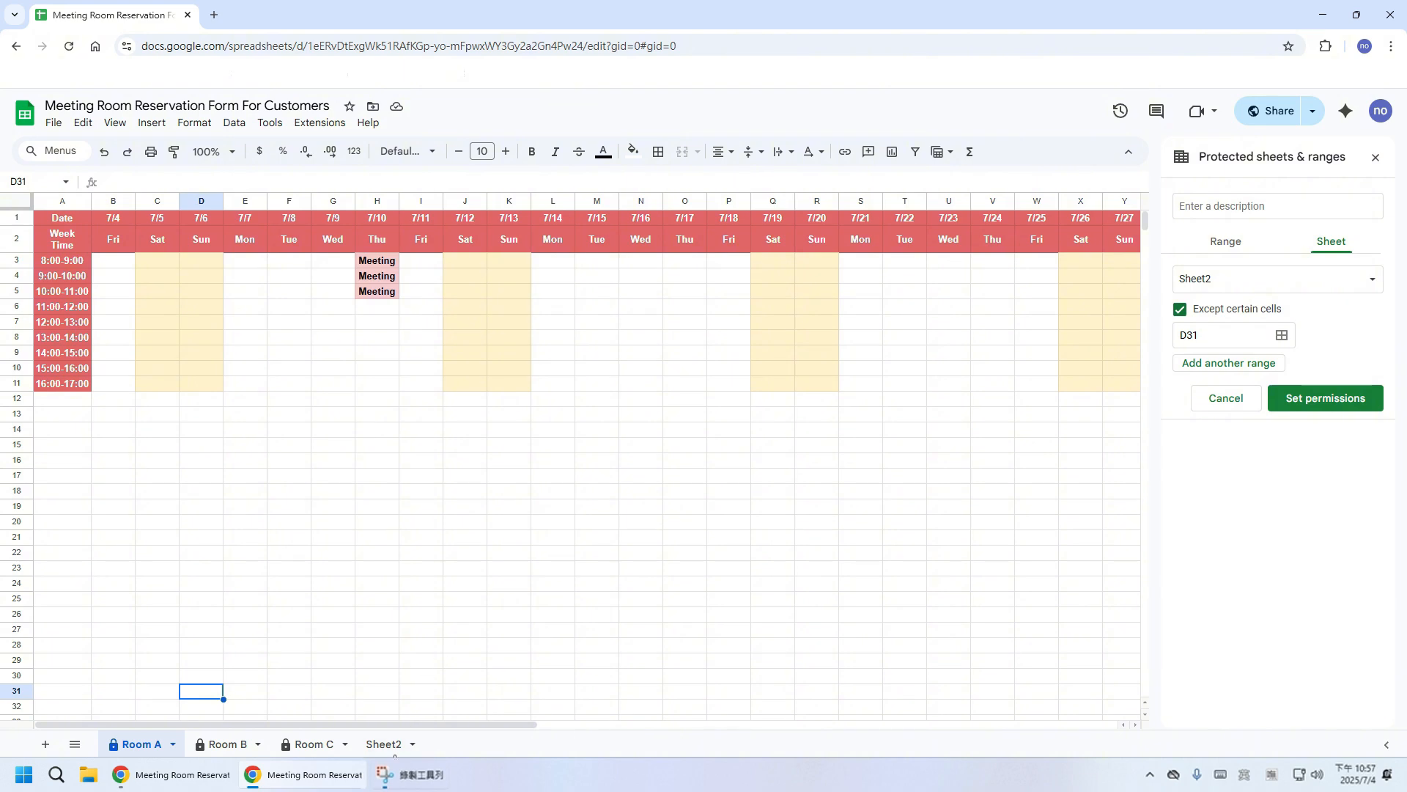
left_click(384, 744)
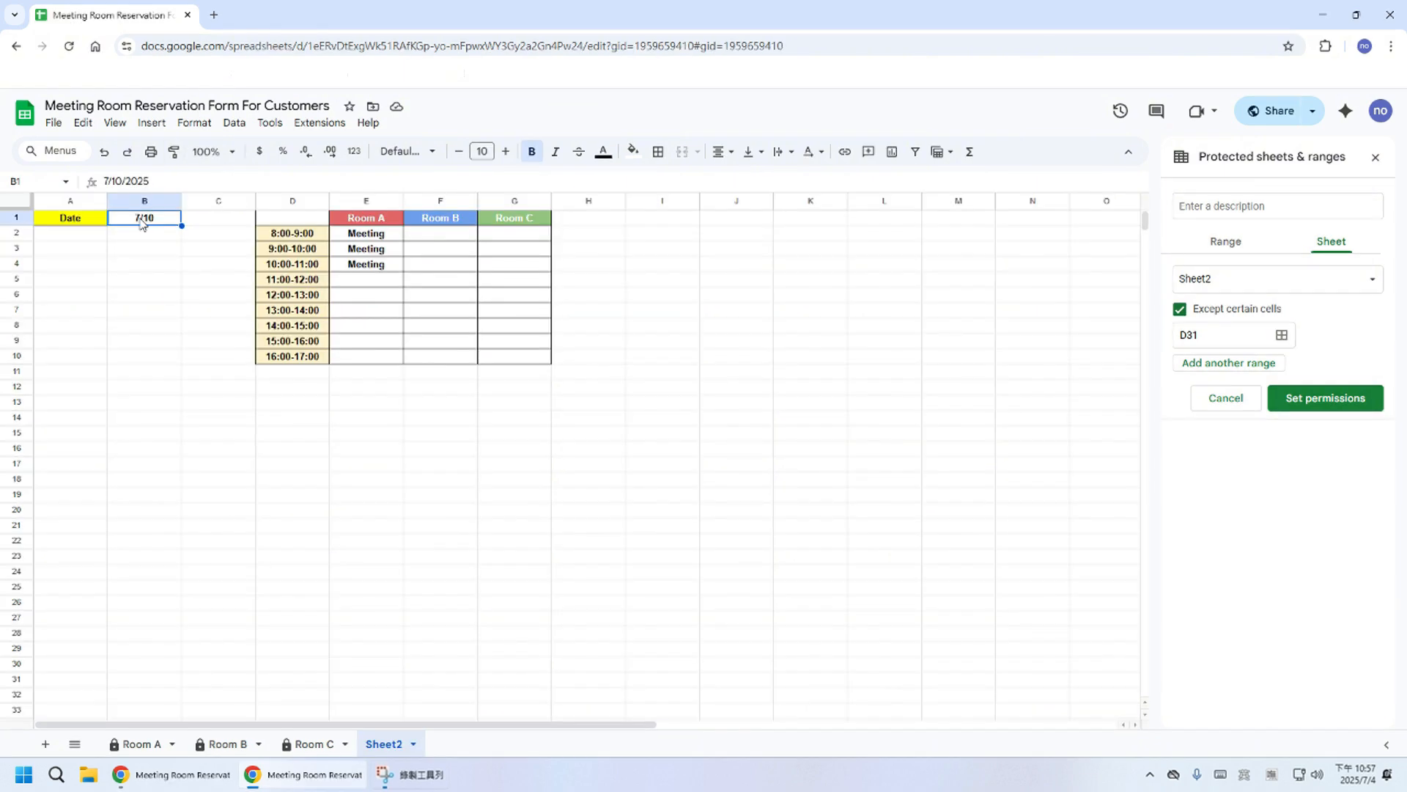
left_click(1209, 335)
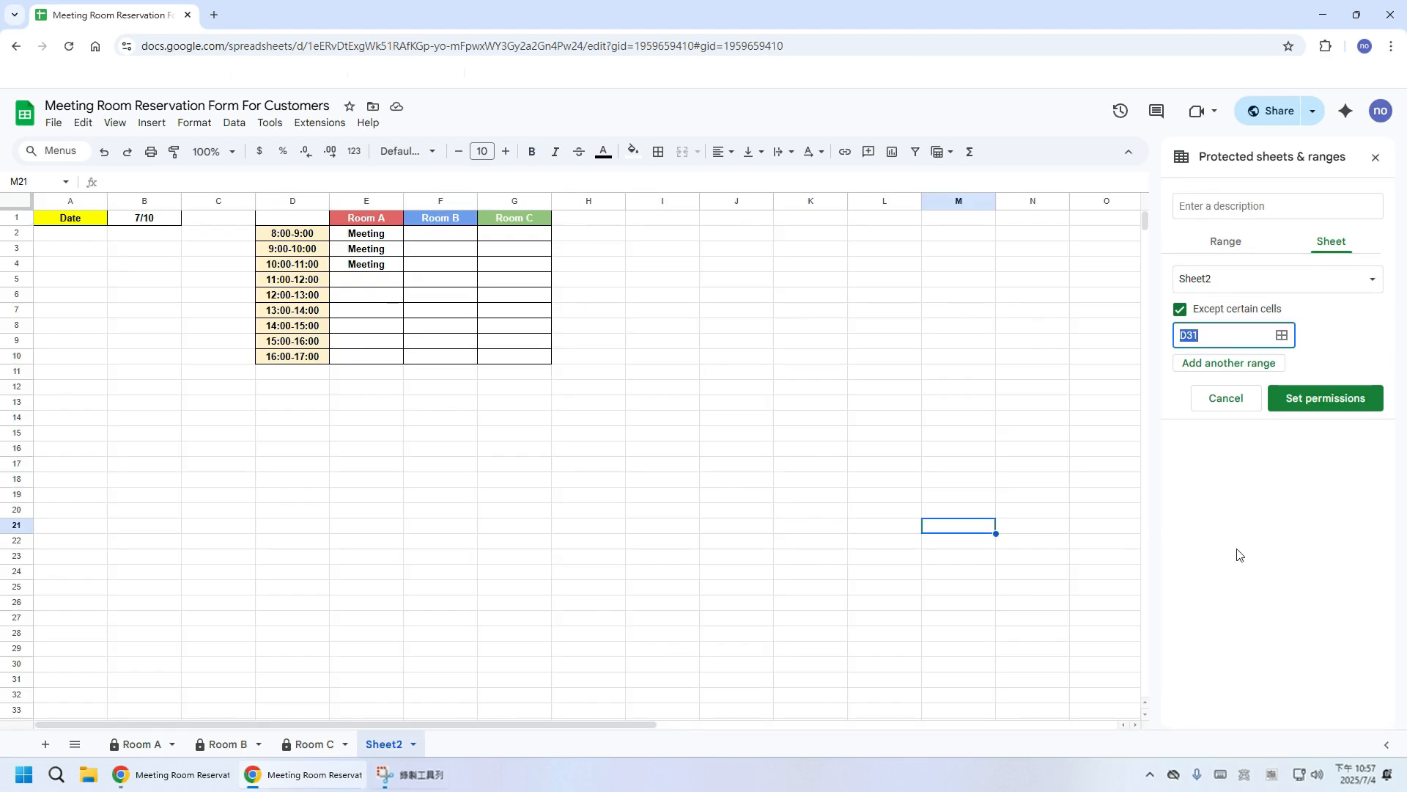
type("B1")
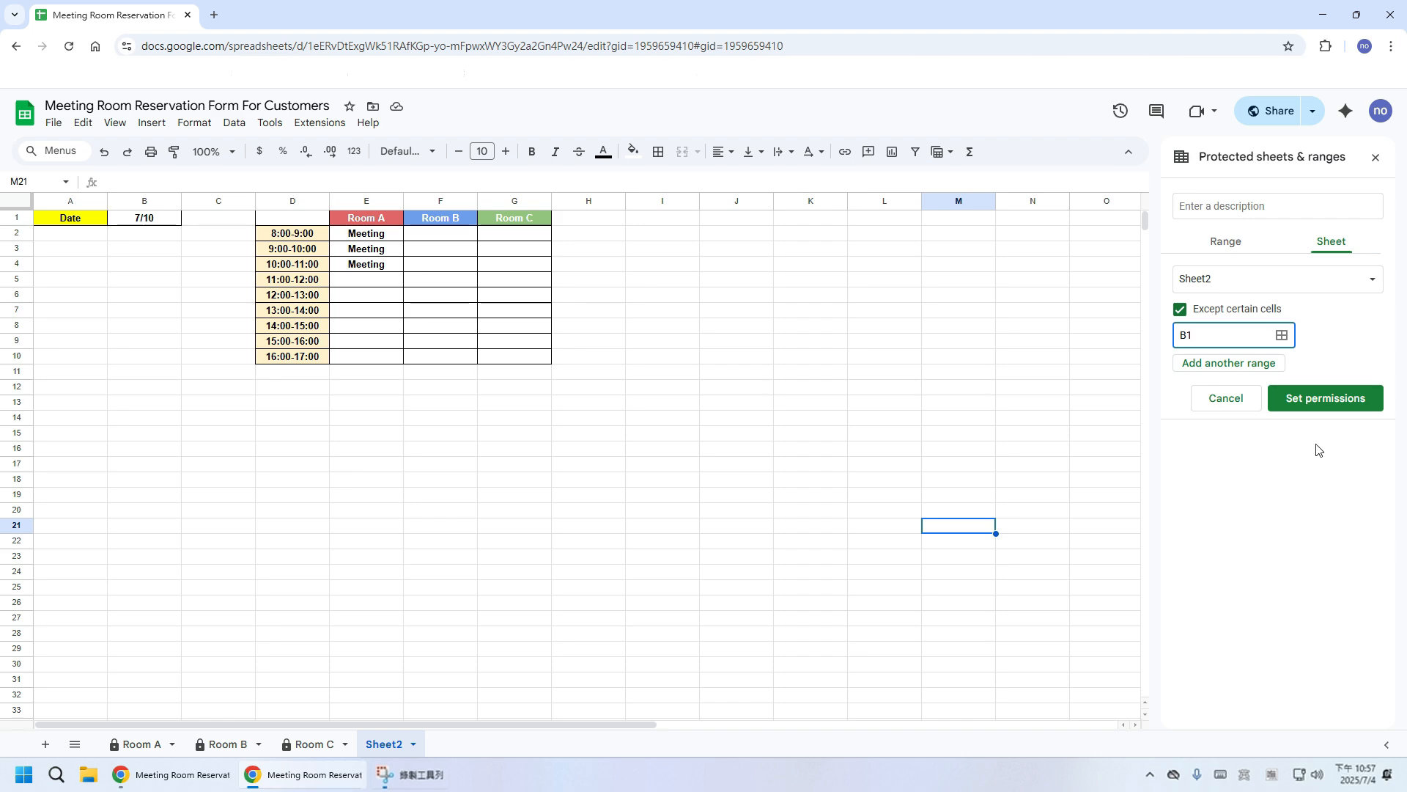
left_click(1325, 400)
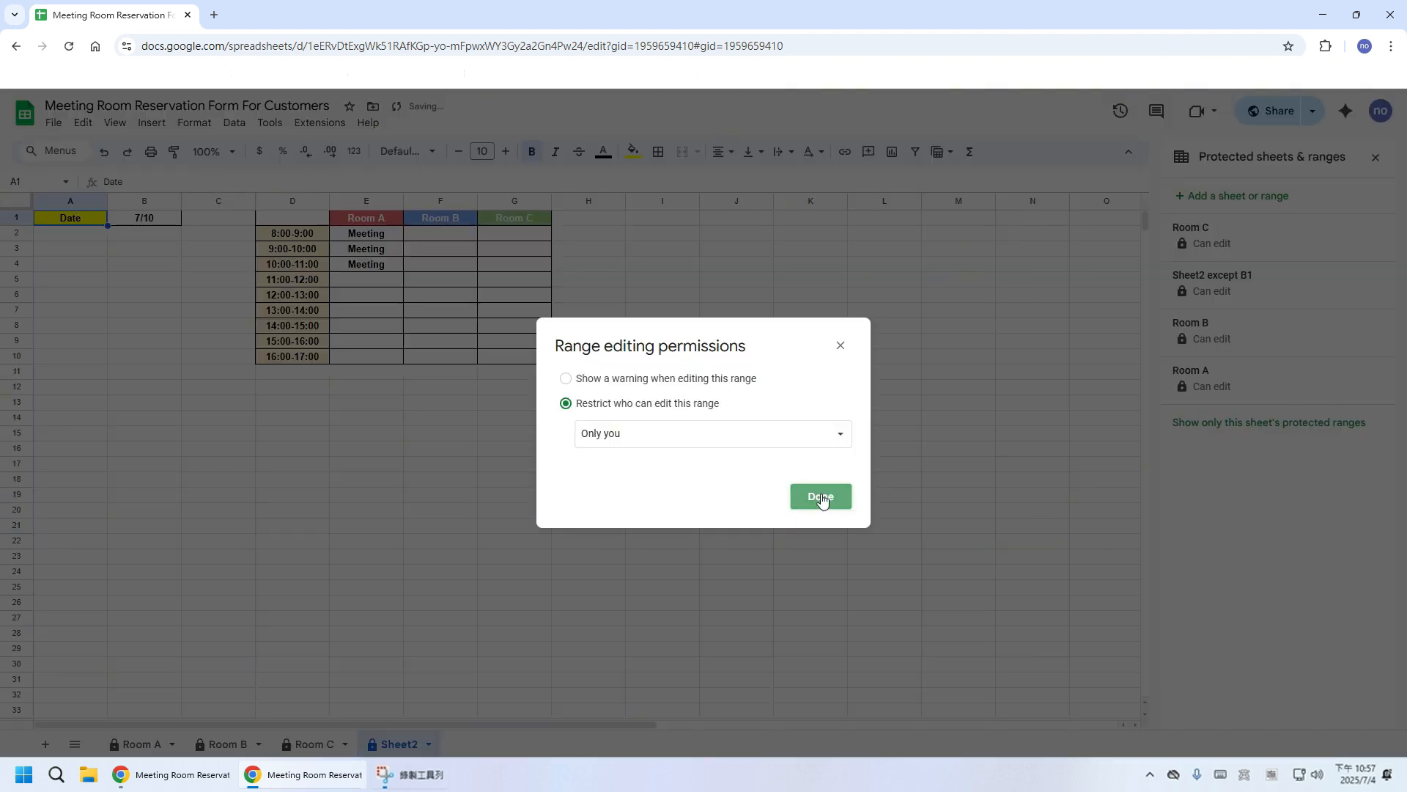
left_click(821, 496)
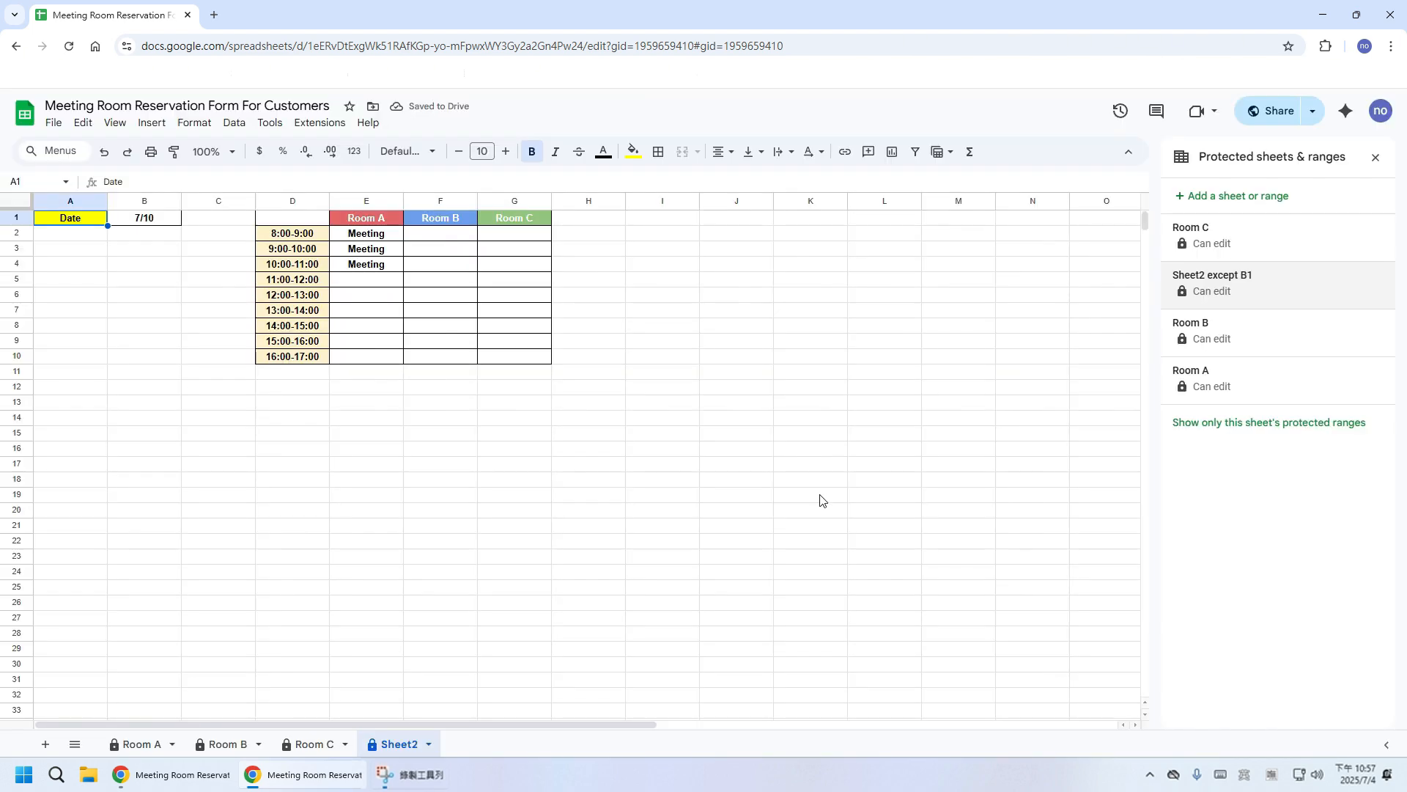
left_click(953, 525)
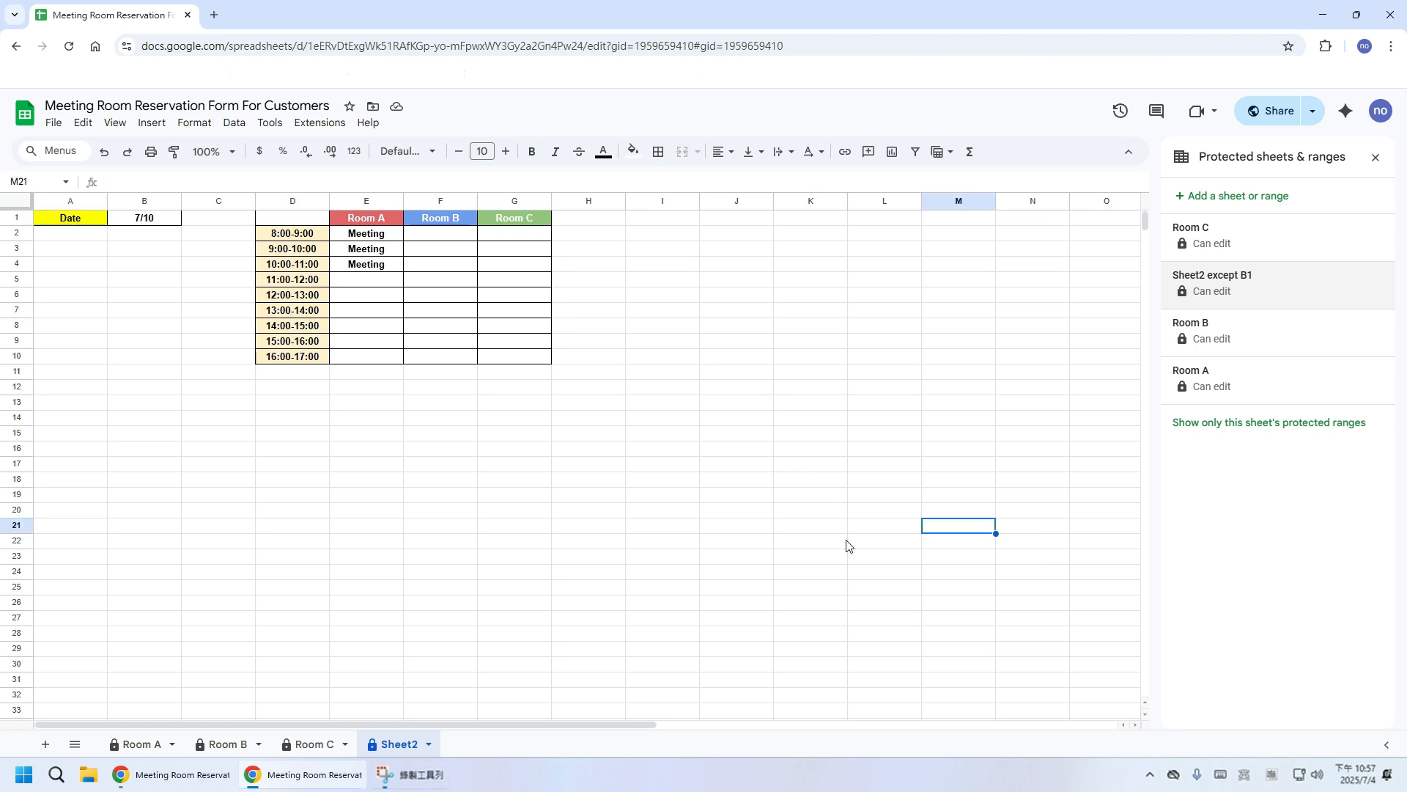
Copy the customer spreadsheet's sharing link and open it in Microsoft Edge.
left_click(1259, 120)
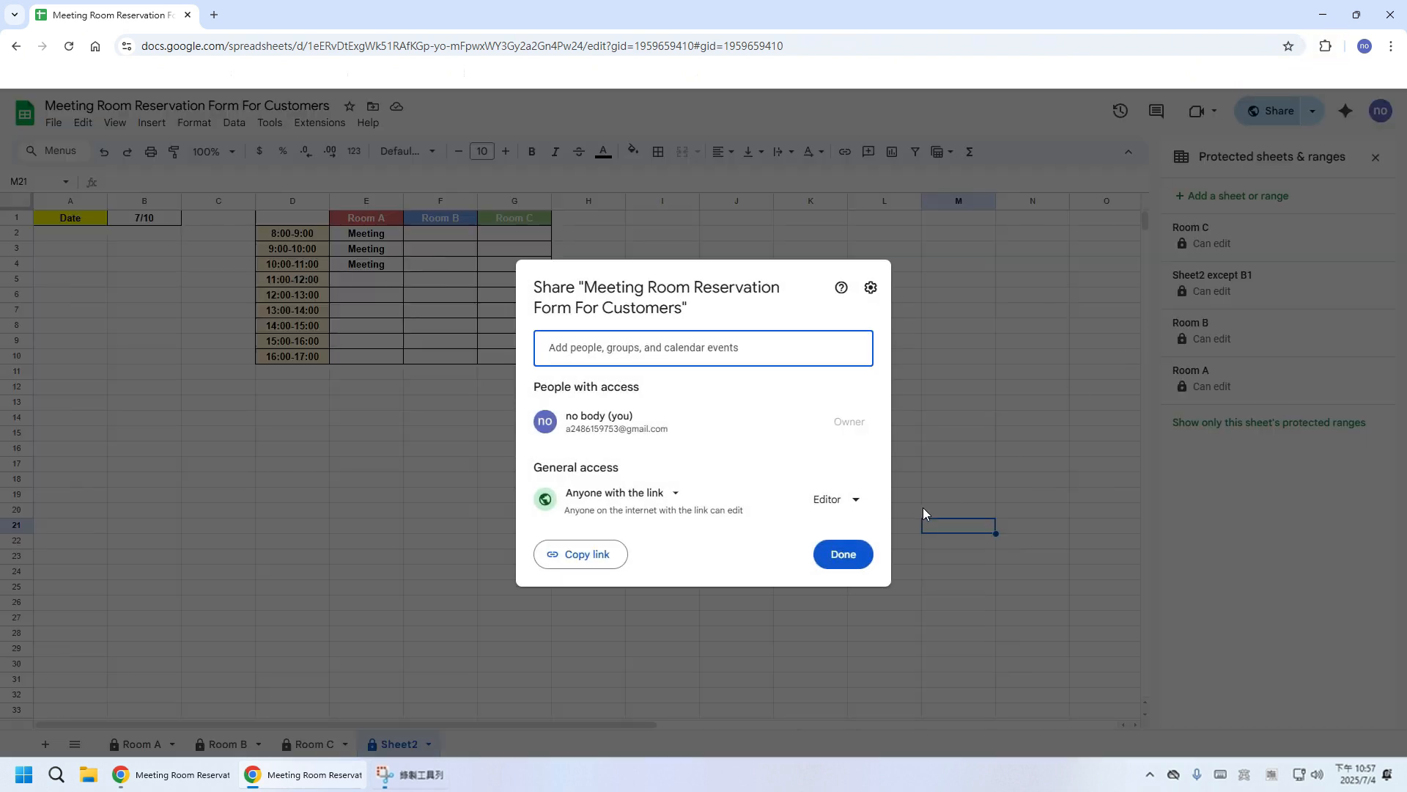
left_click(584, 563)
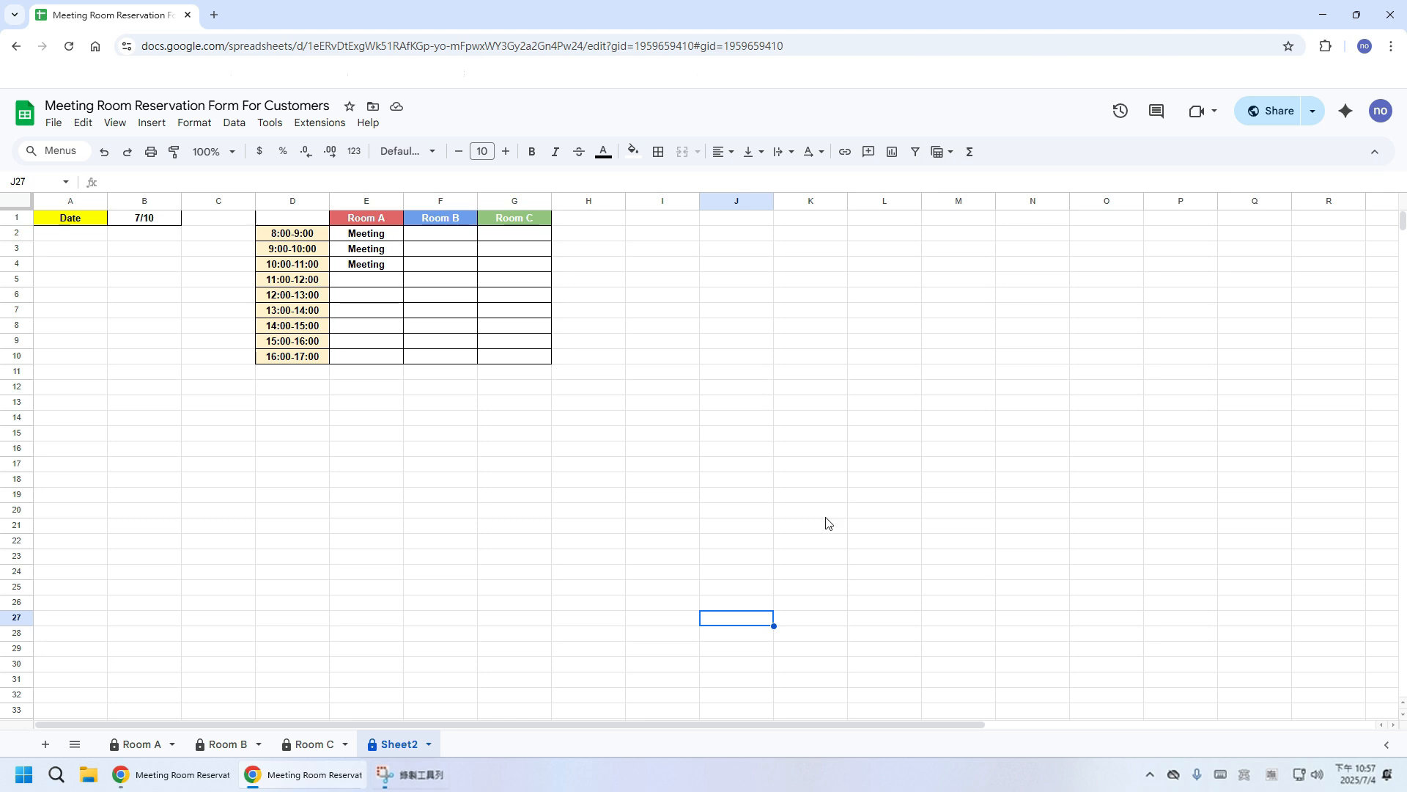
left_click(25, 774)
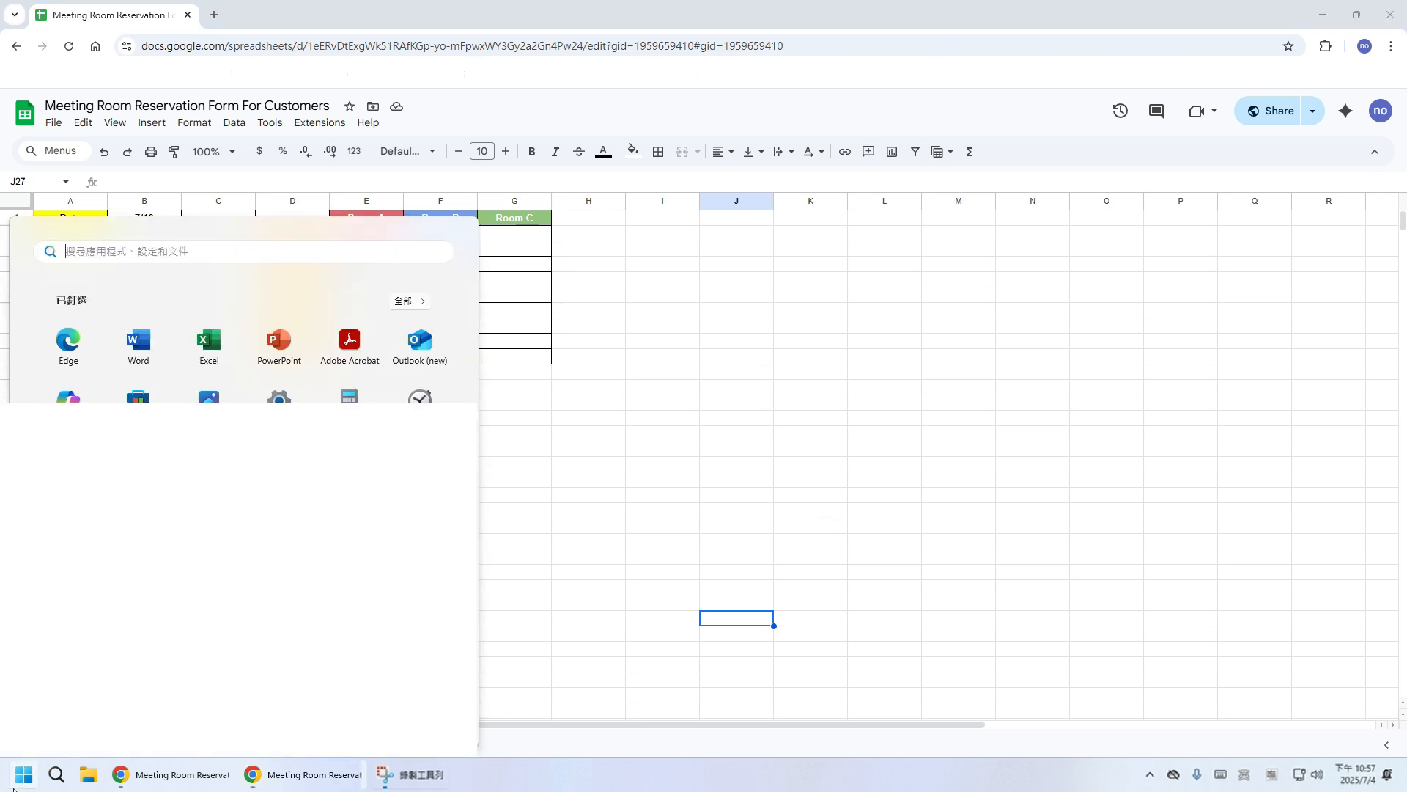
left_click(68, 345)
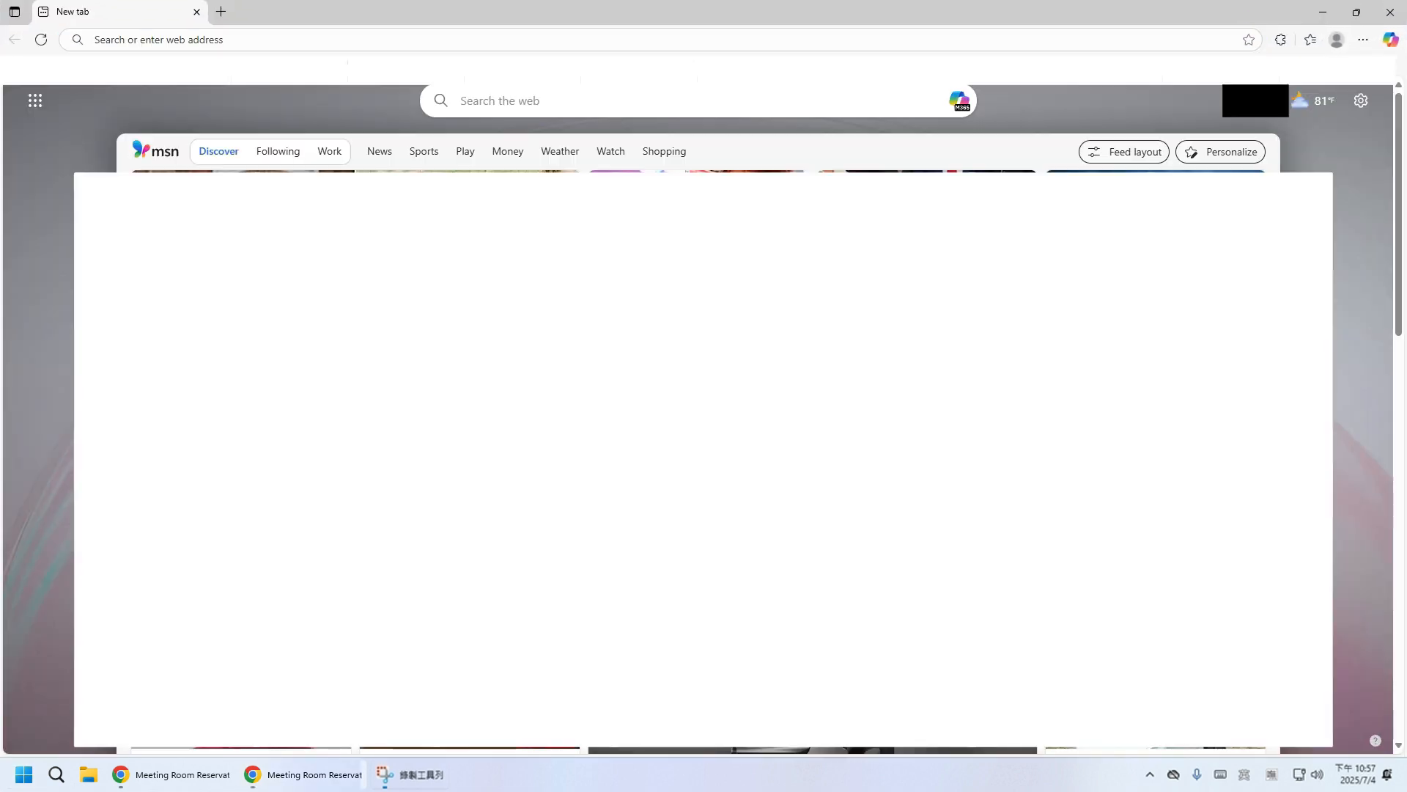
left_click(327, 34)
key("ctrl+v")
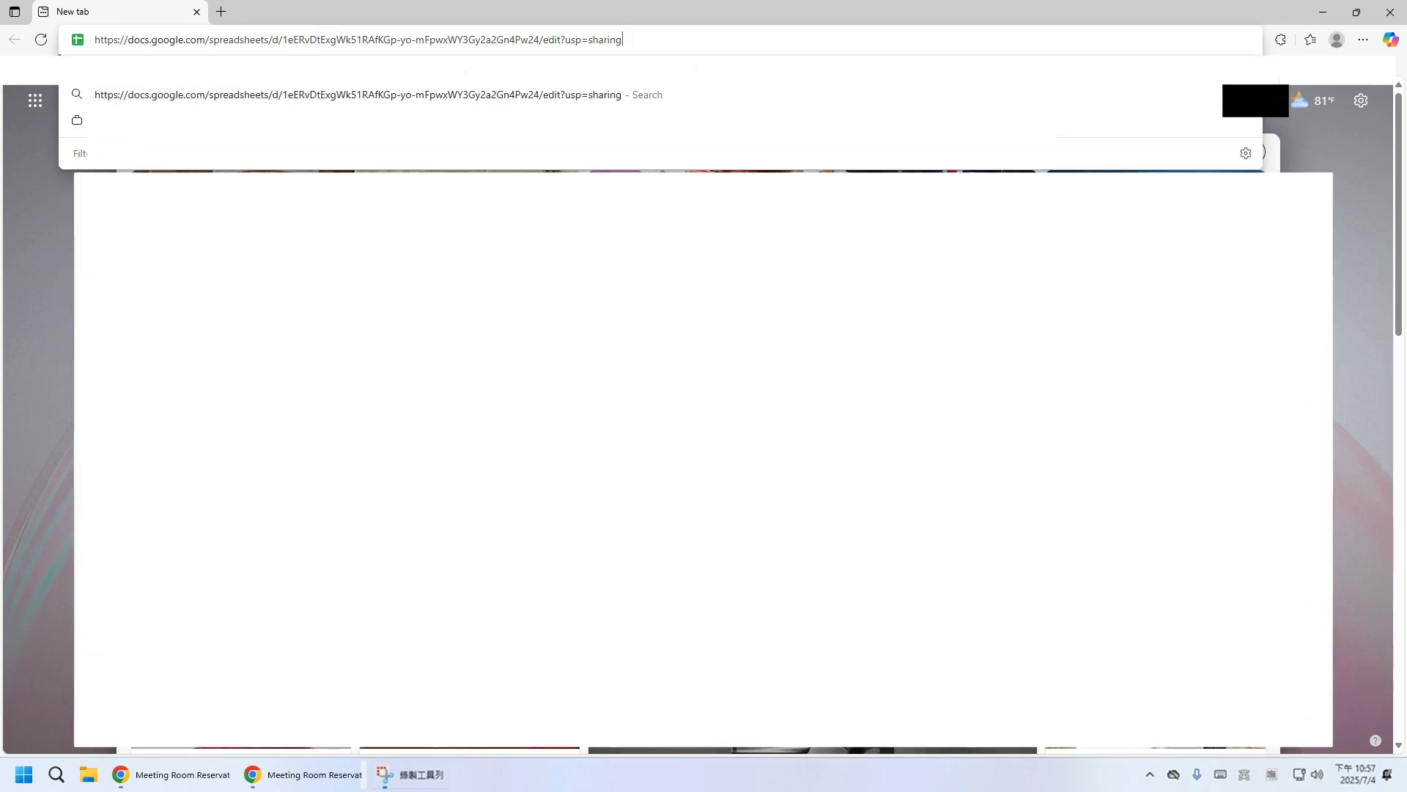
key("Return")
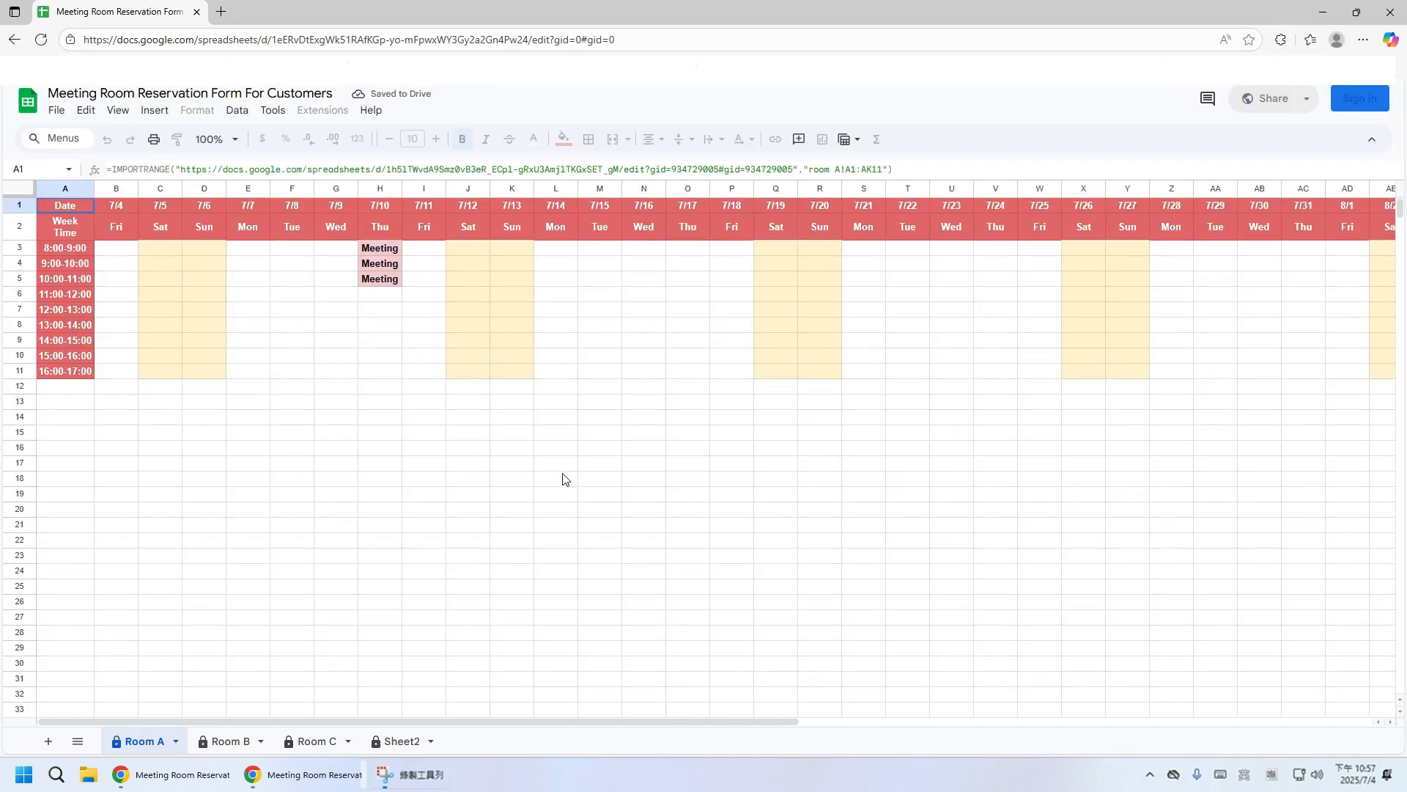
Test the protection by trying to edit cell K17 on Room A and G15 on Sheet2, viewing Room B and Room C in between.
left_click(519, 464)
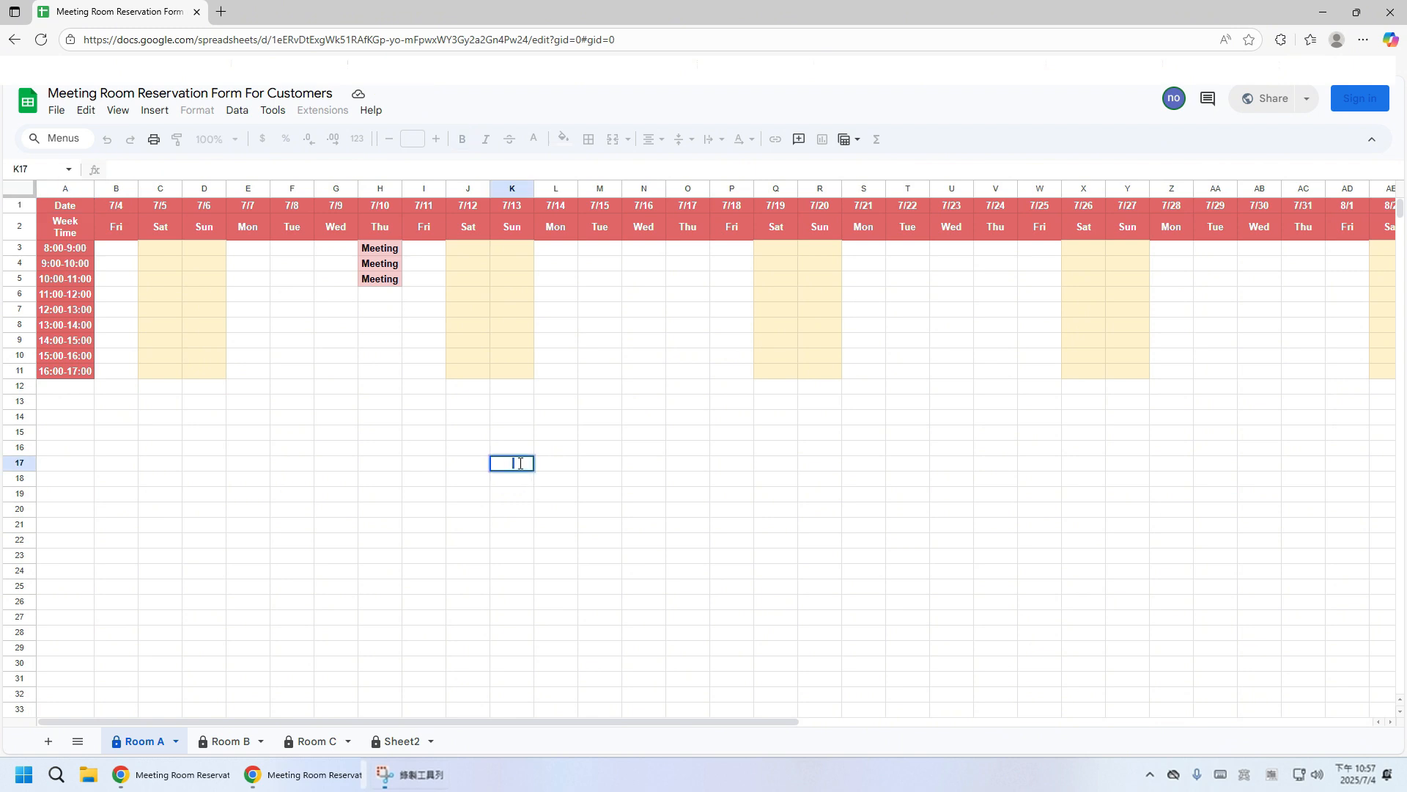
key("Return")
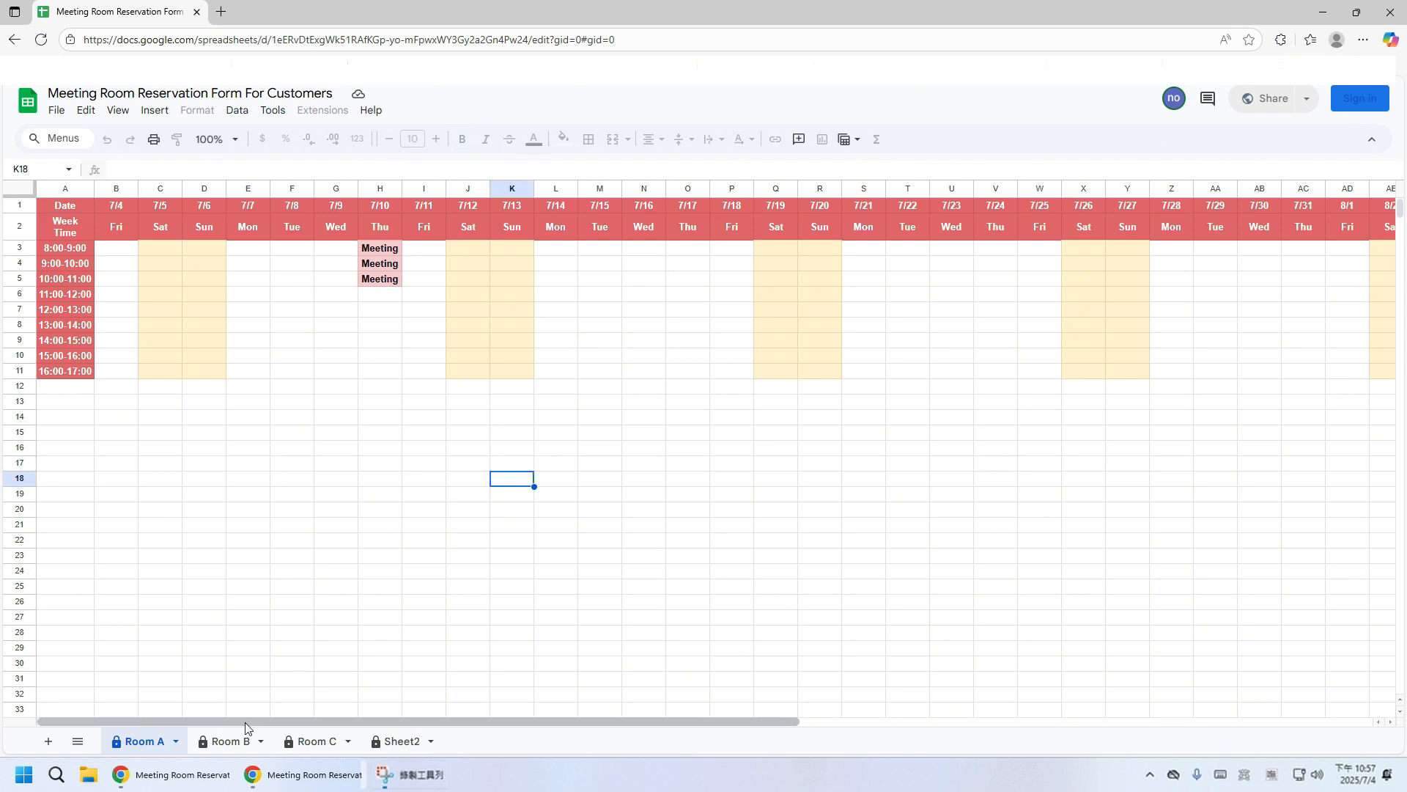
left_click(240, 740)
left_click(311, 742)
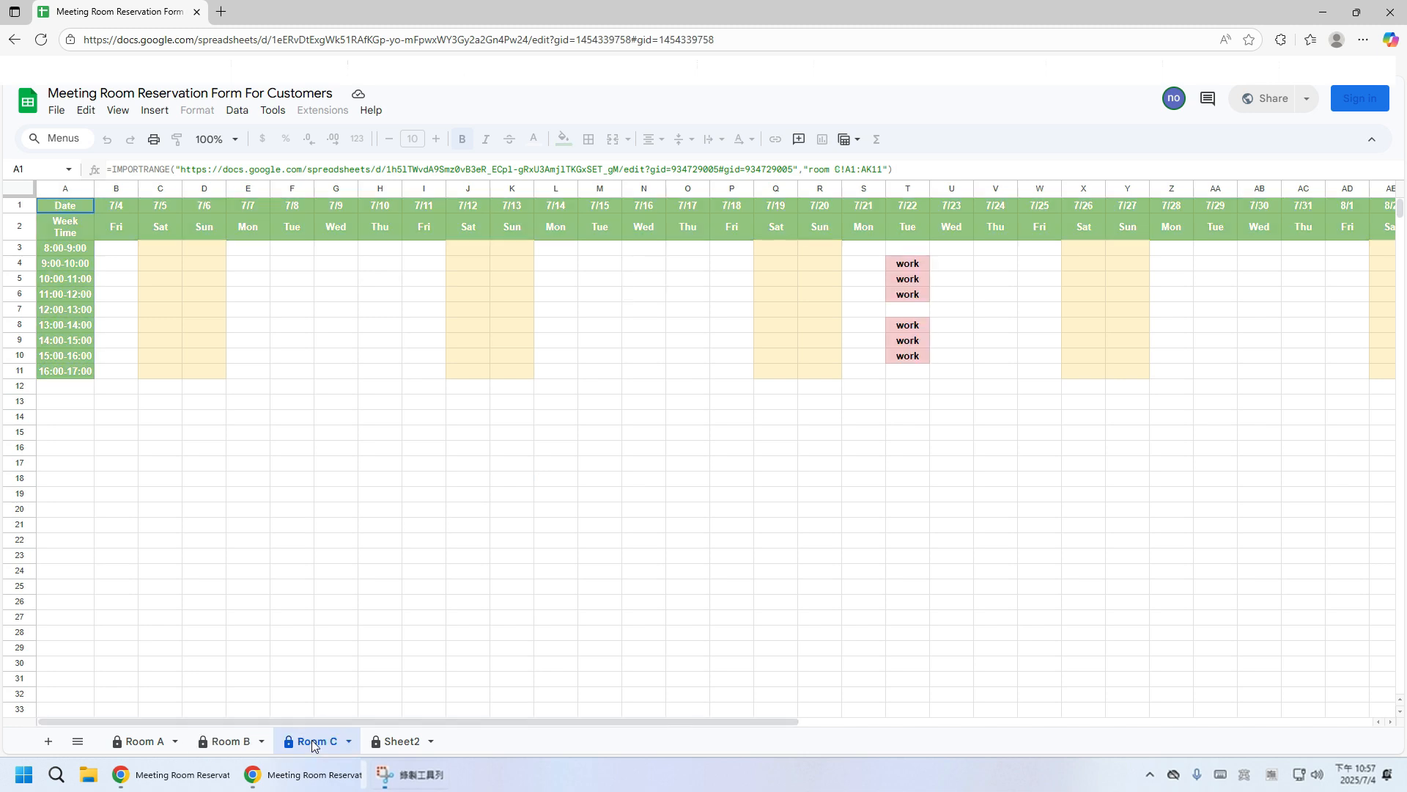
left_click(390, 741)
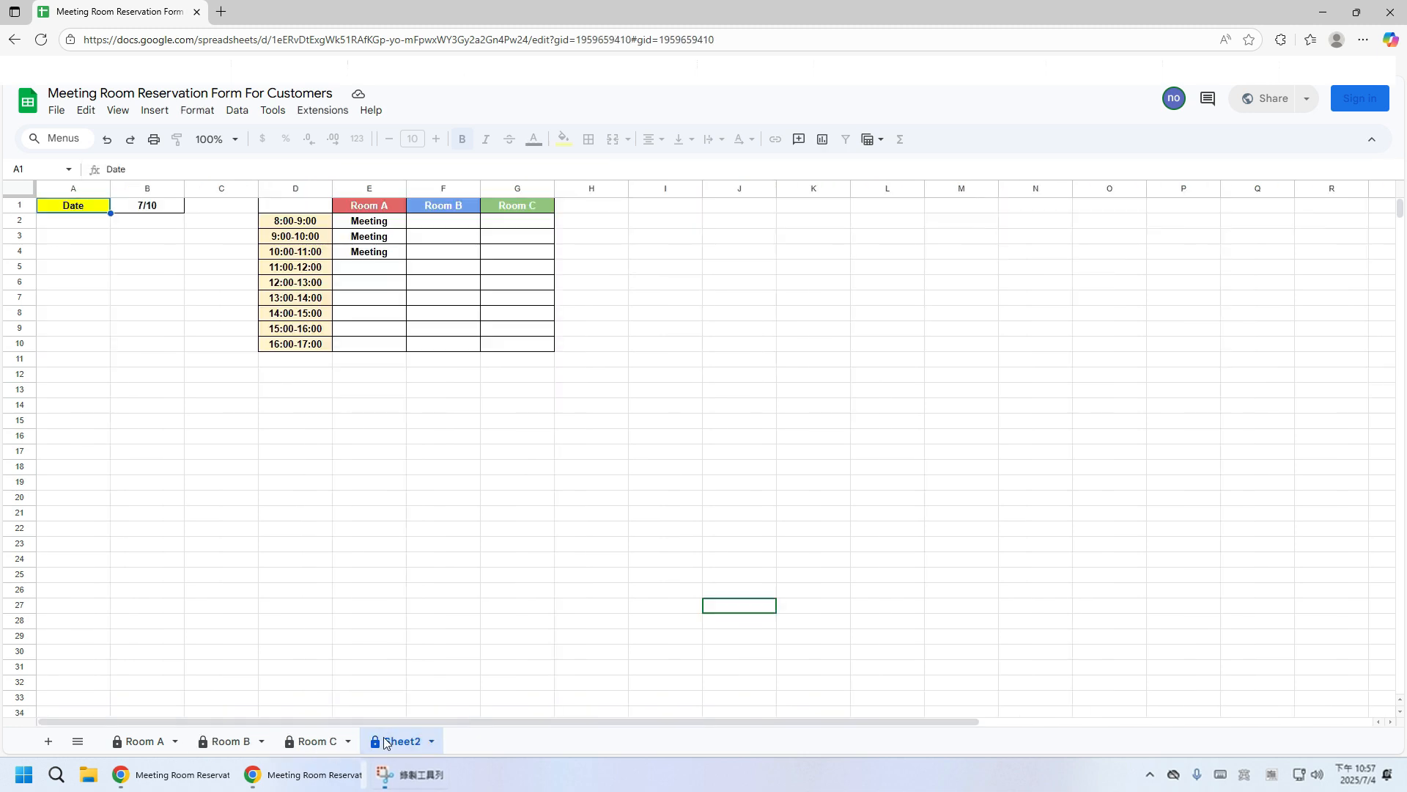
double_click(495, 424)
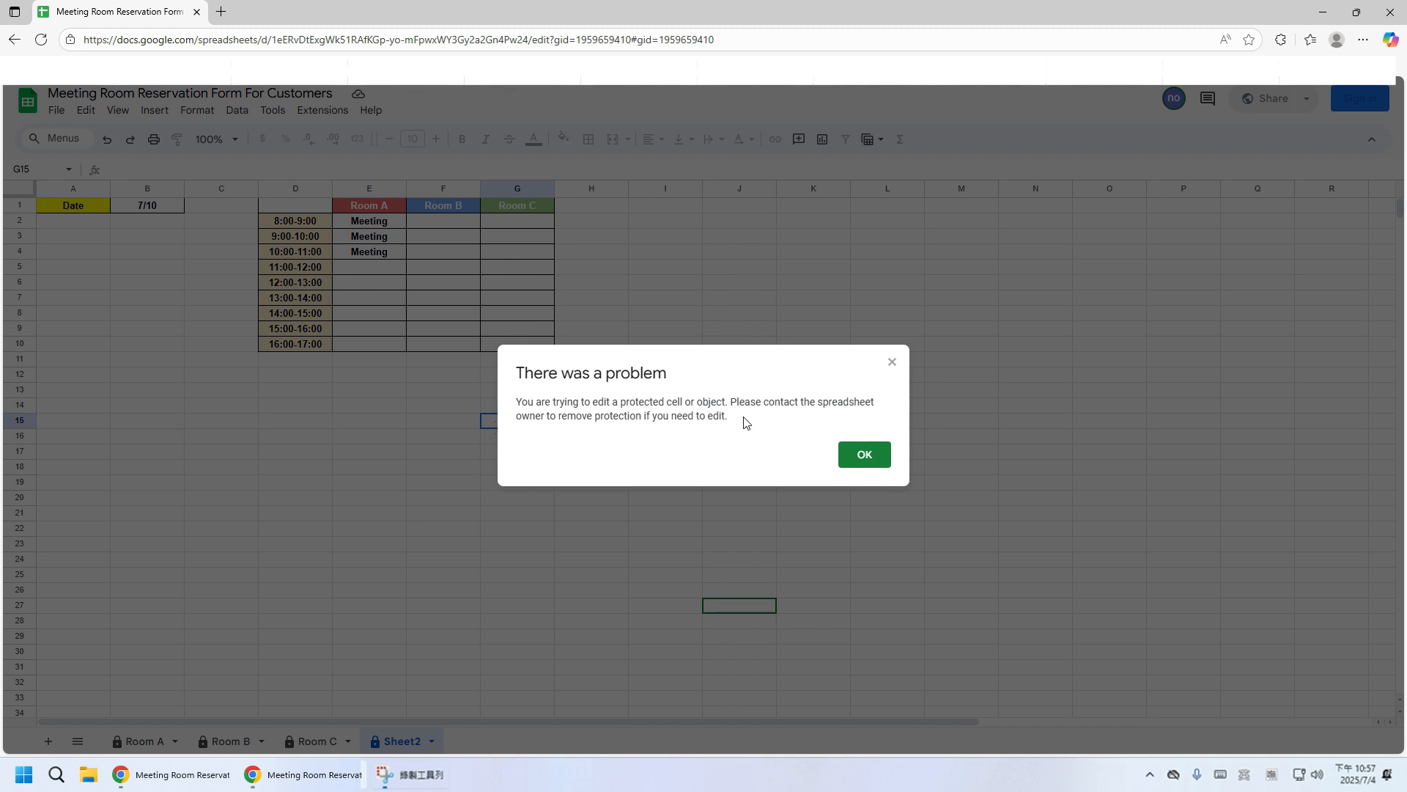
left_click(863, 455)
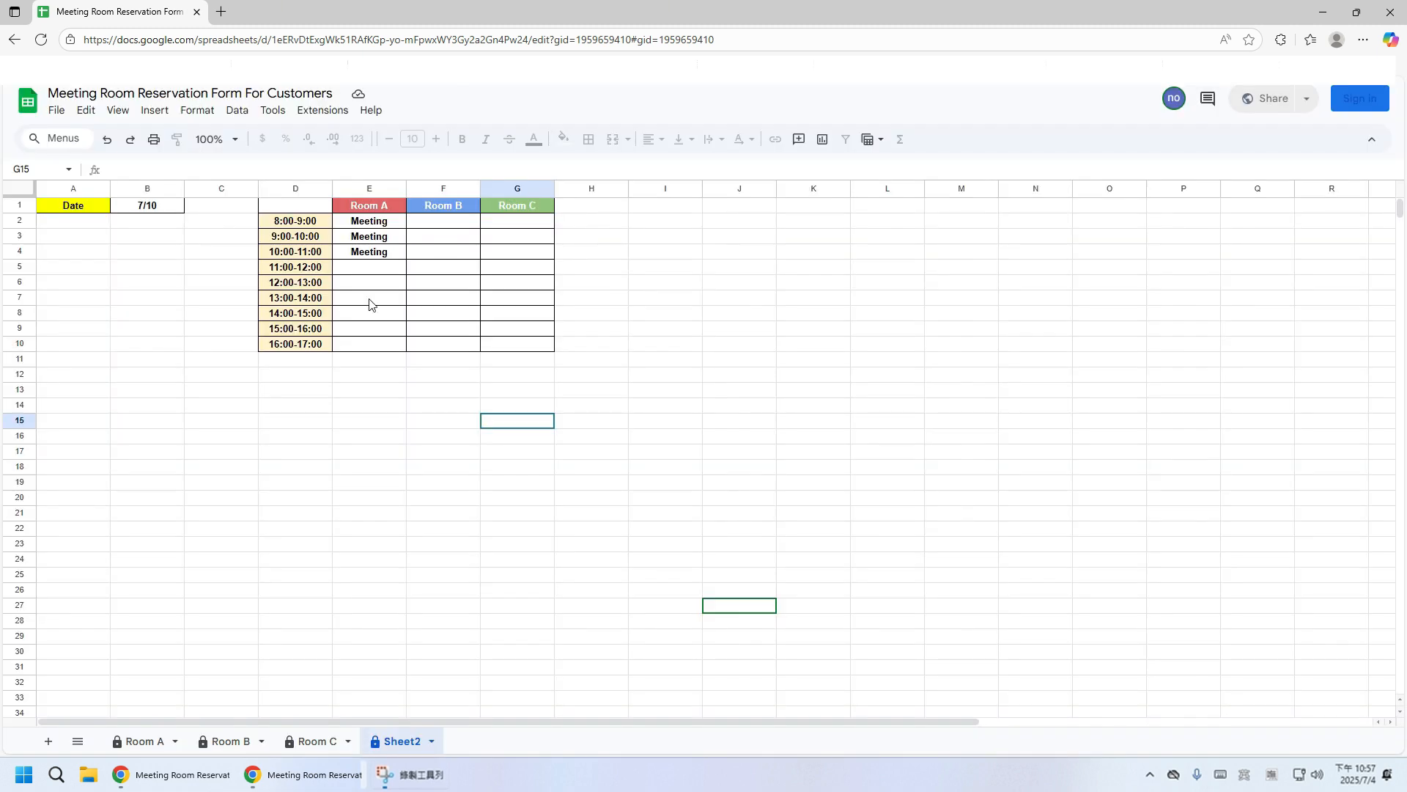
Set the date in Sheet2's unprotected cell B1 to 7/22/2025.
double_click(167, 209)
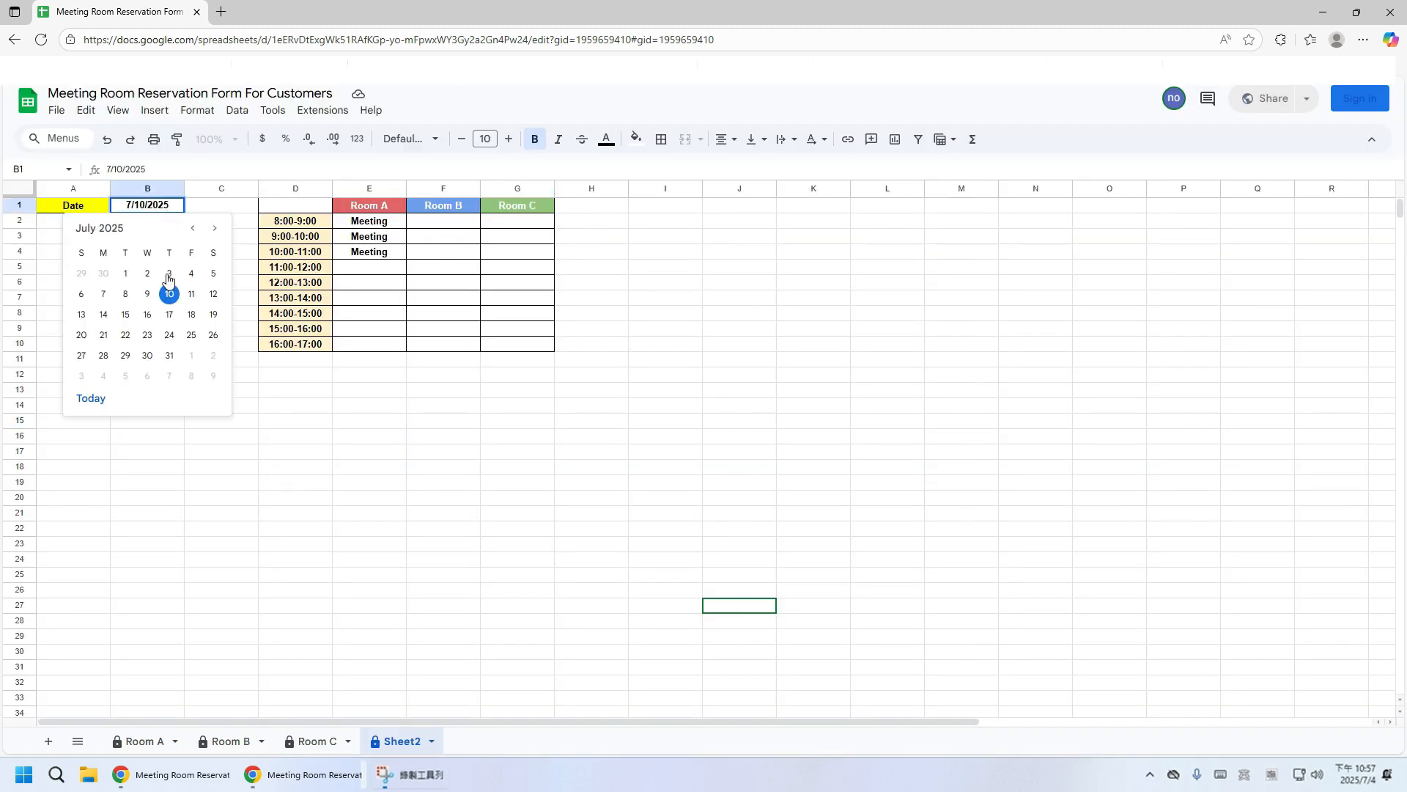
left_click(126, 335)
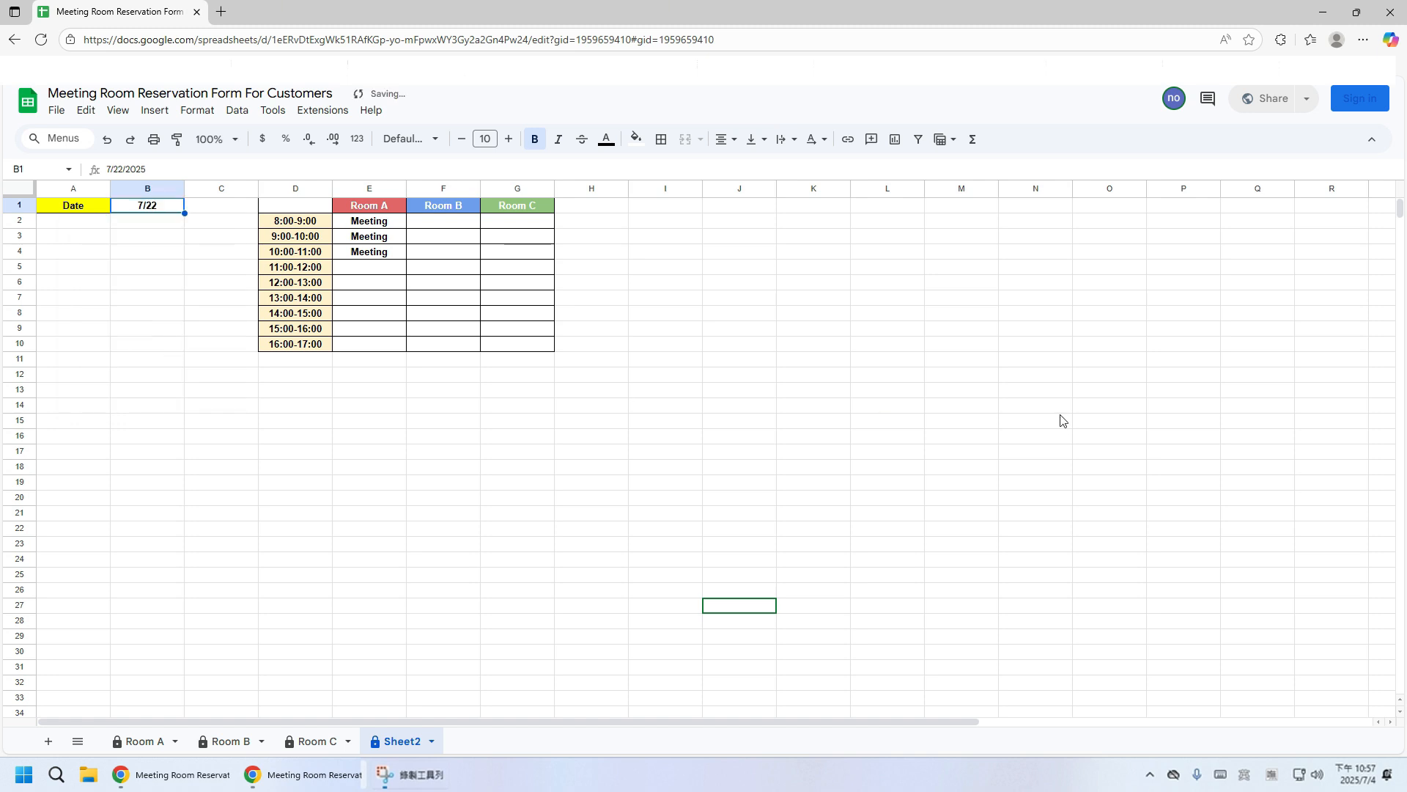